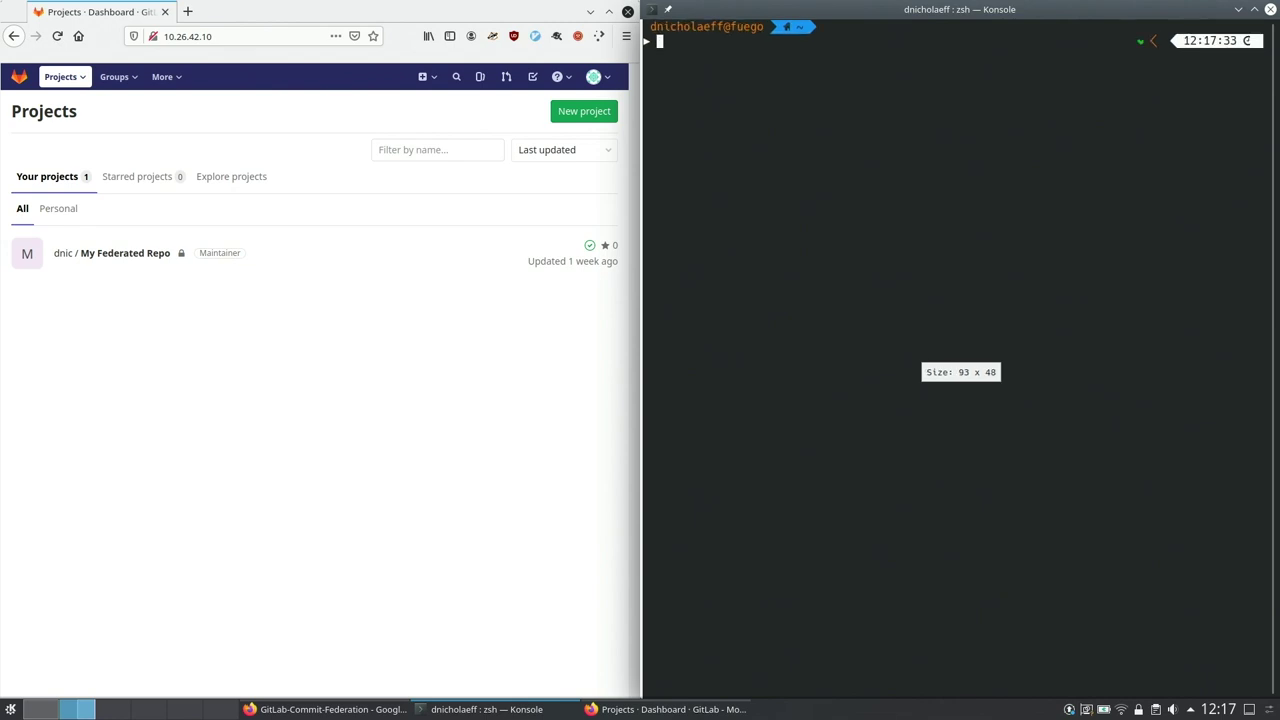
Zoom the GitLab projects dashboard in Firefox to 120%.
left_click(314, 437)
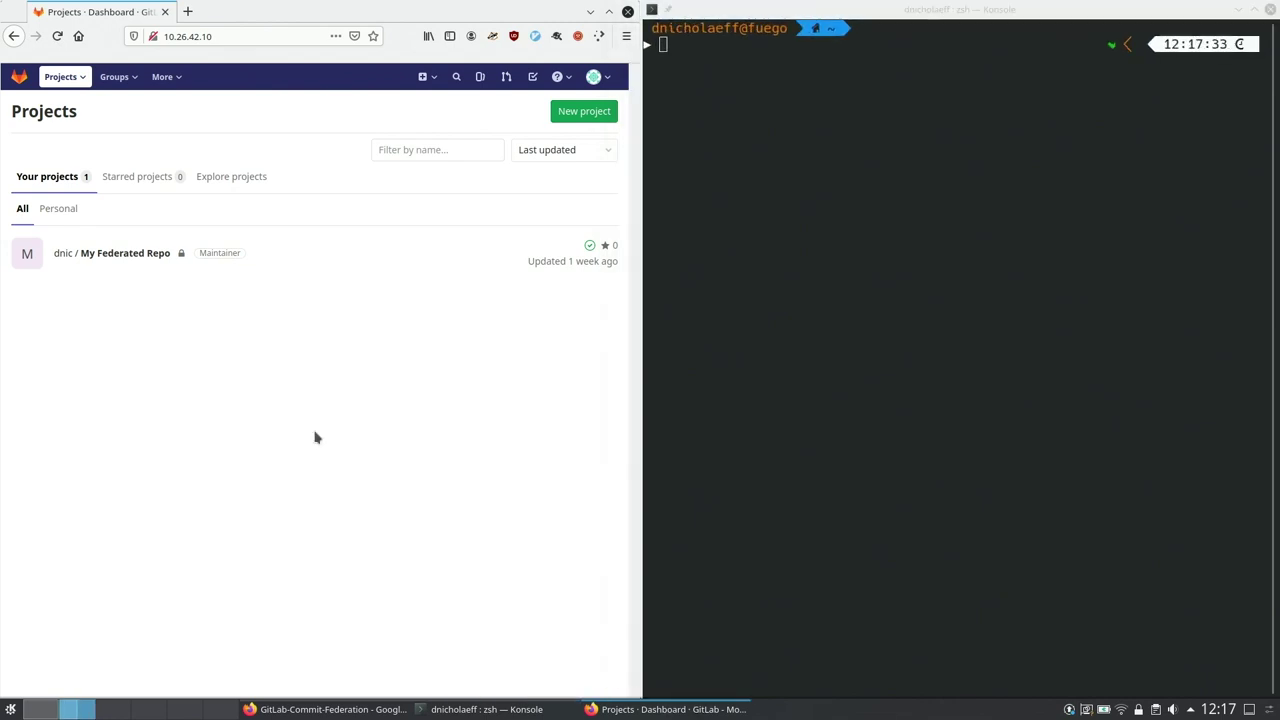
key("ctrl+plus")
key("ctrl+plus")
key("ctrl+plus")
key("ctrl+plus")
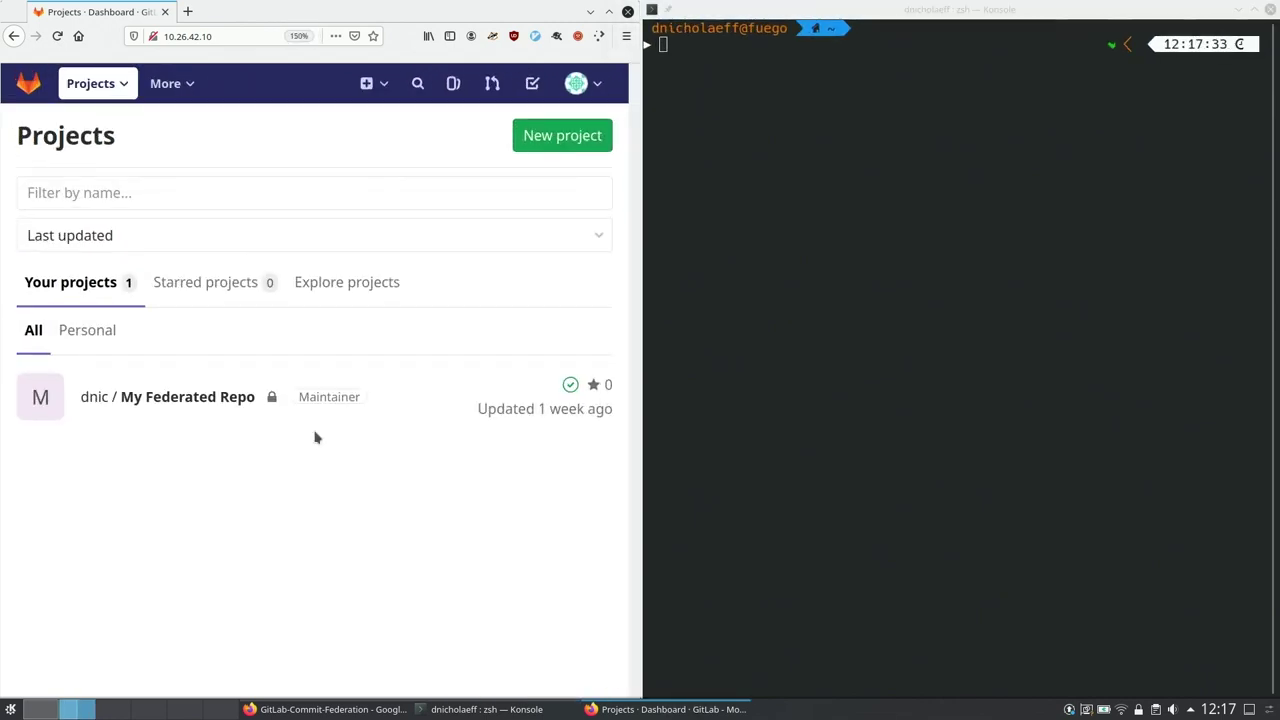
key("ctrl+minus")
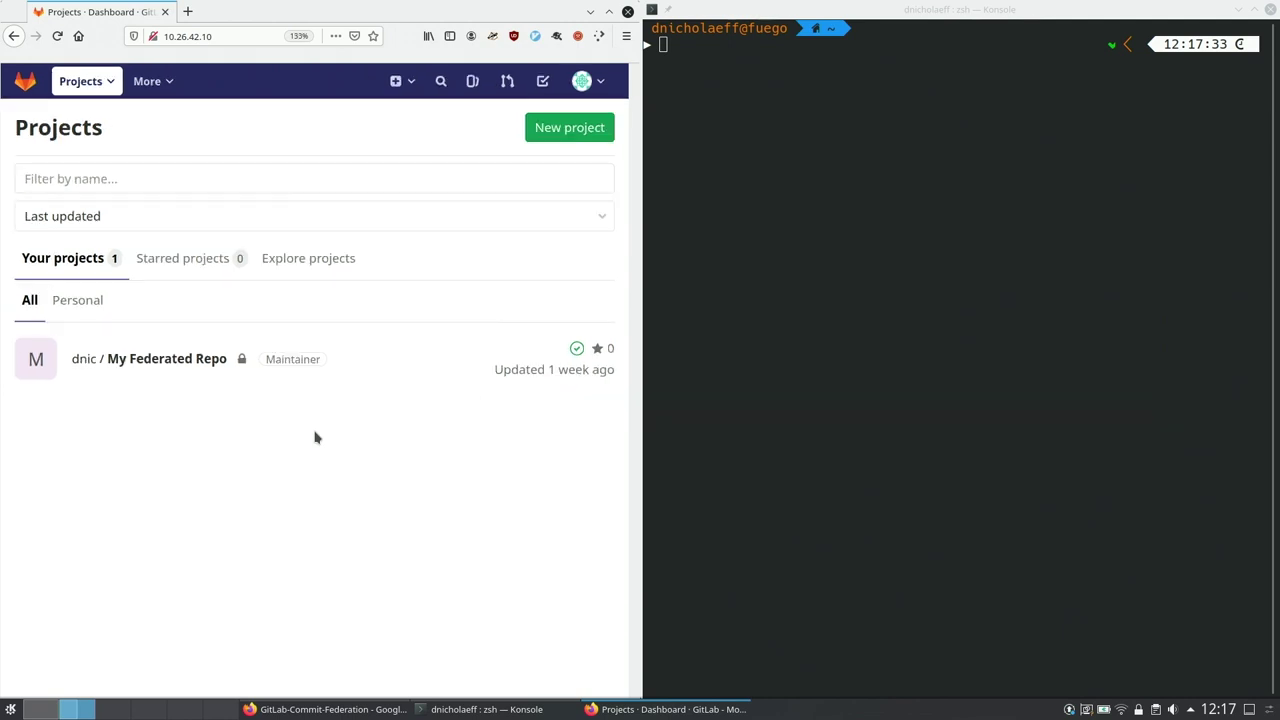
key("ctrl+minus")
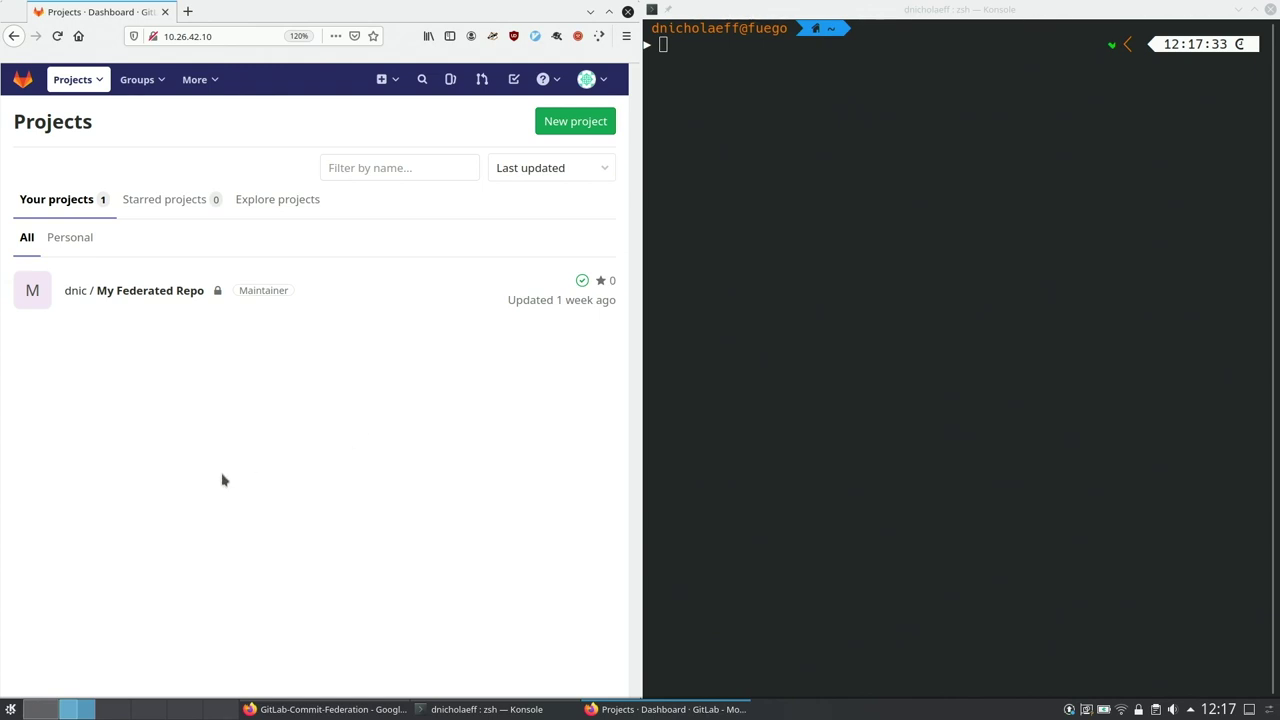
Run vagrant global-status in Konsole to list all Vagrant VMs.
left_click(878, 349)
type("vag")
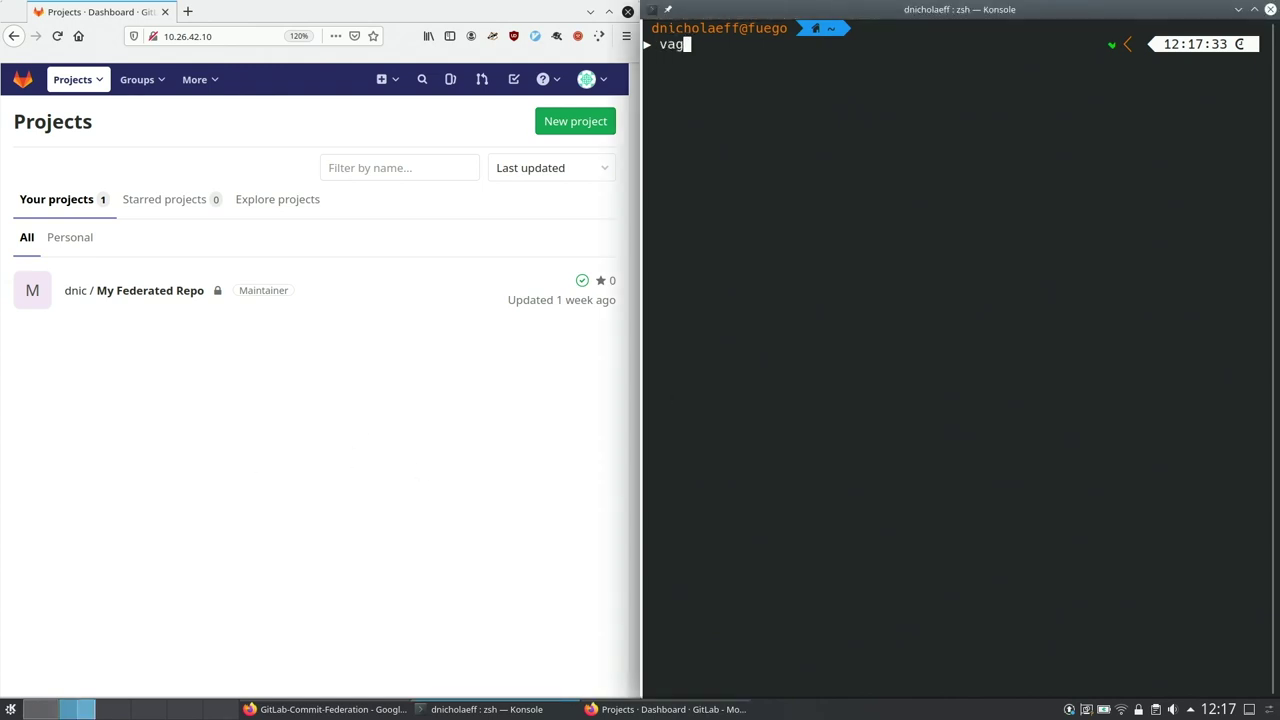
type("rant global-status")
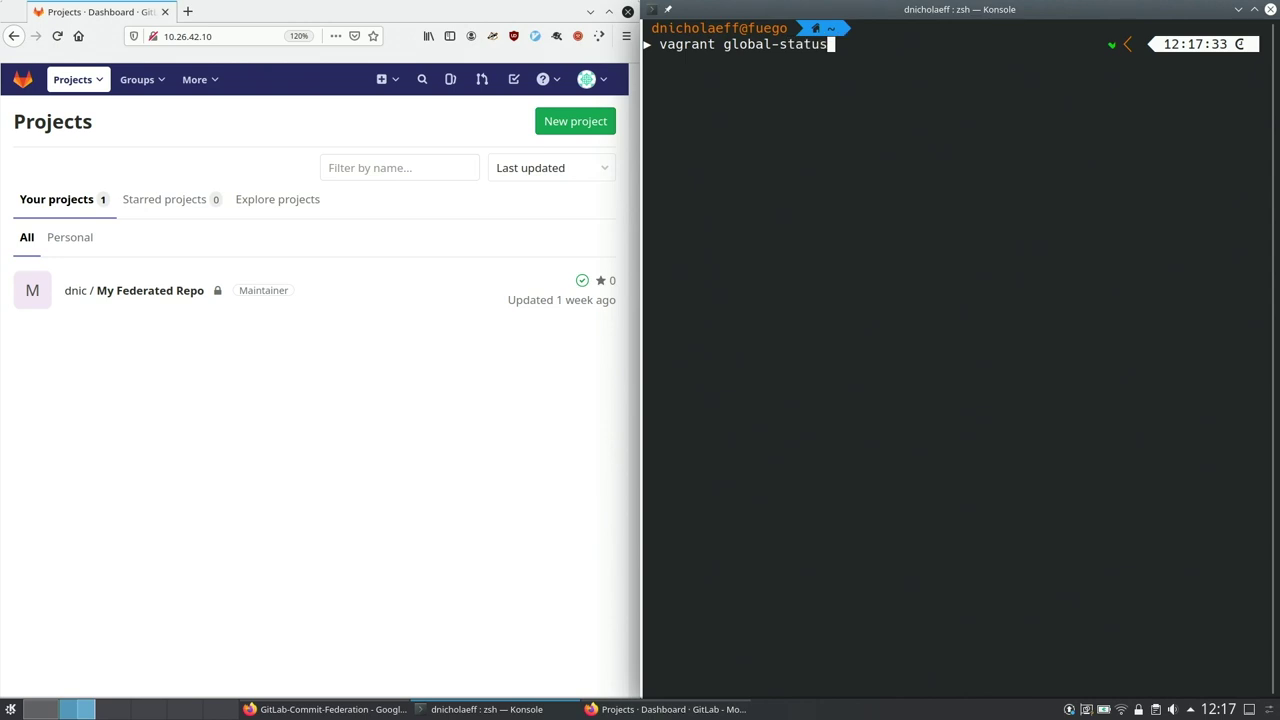
key("Return")
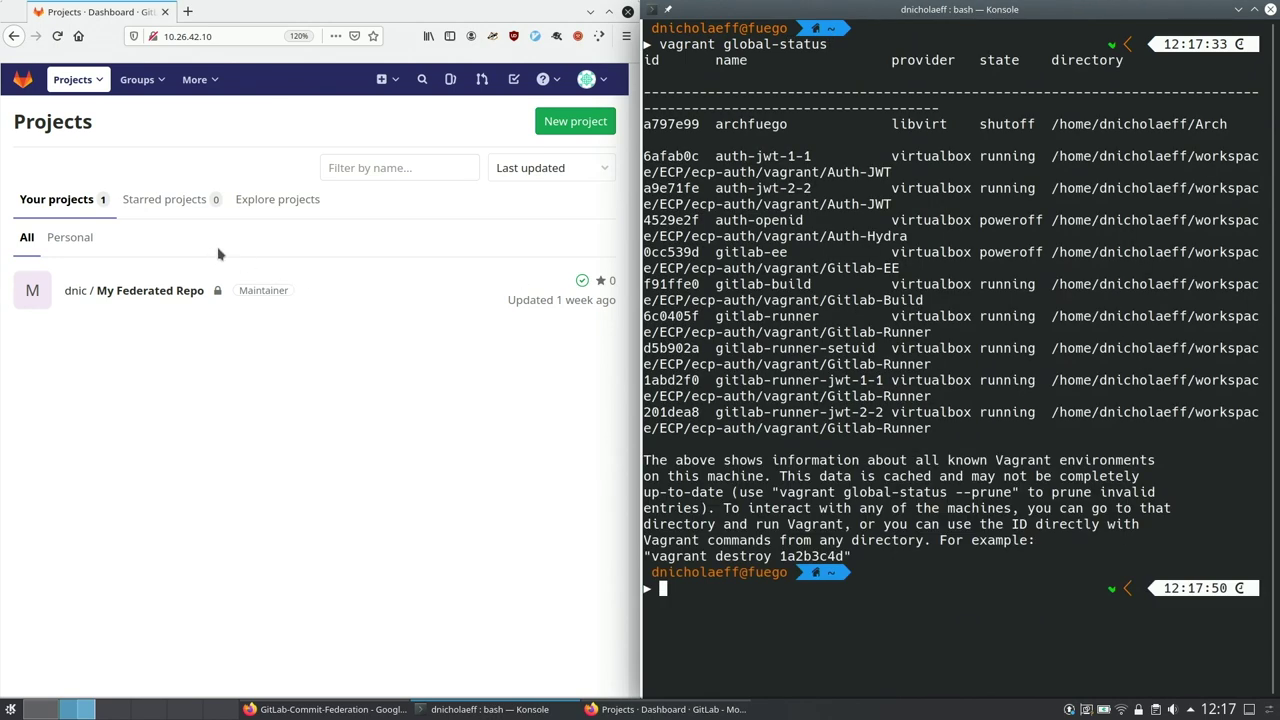
left_click(170, 34)
Open My Federated Repo's .gitlab-ci.yml in the editor with the browser maximized.
left_click(293, 485)
left_click(114, 292)
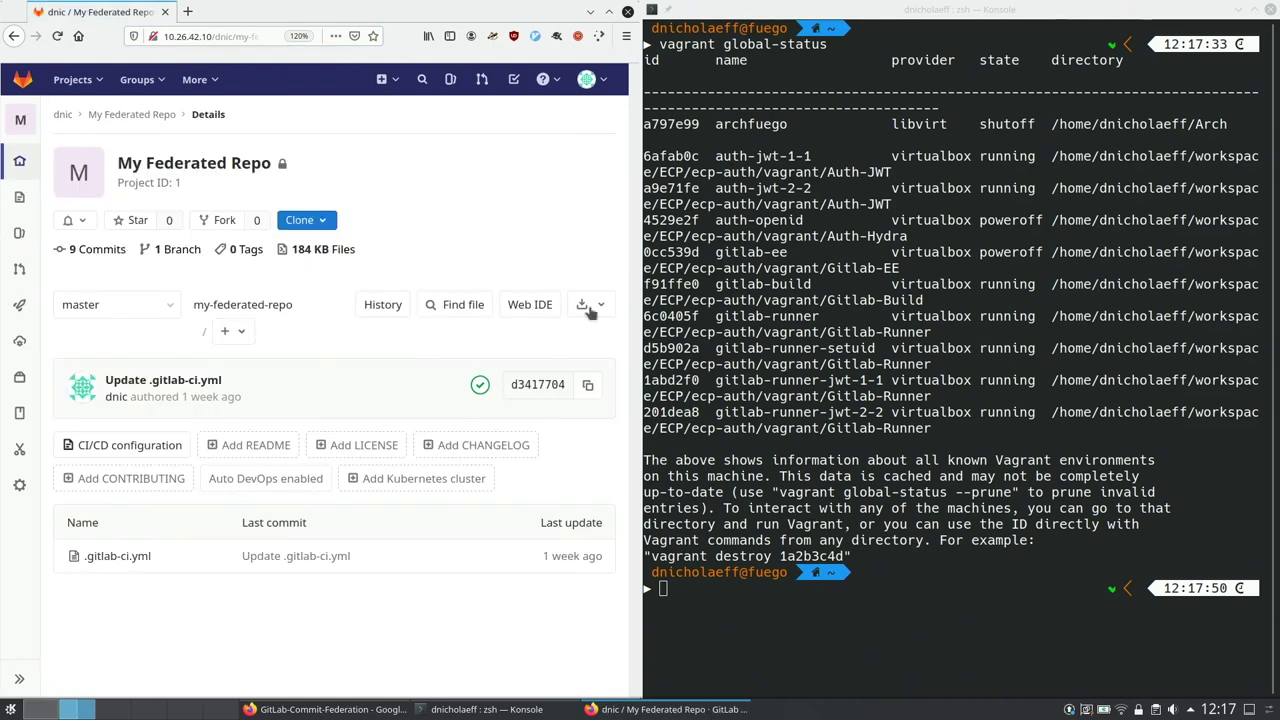
key("super+Page_Up")
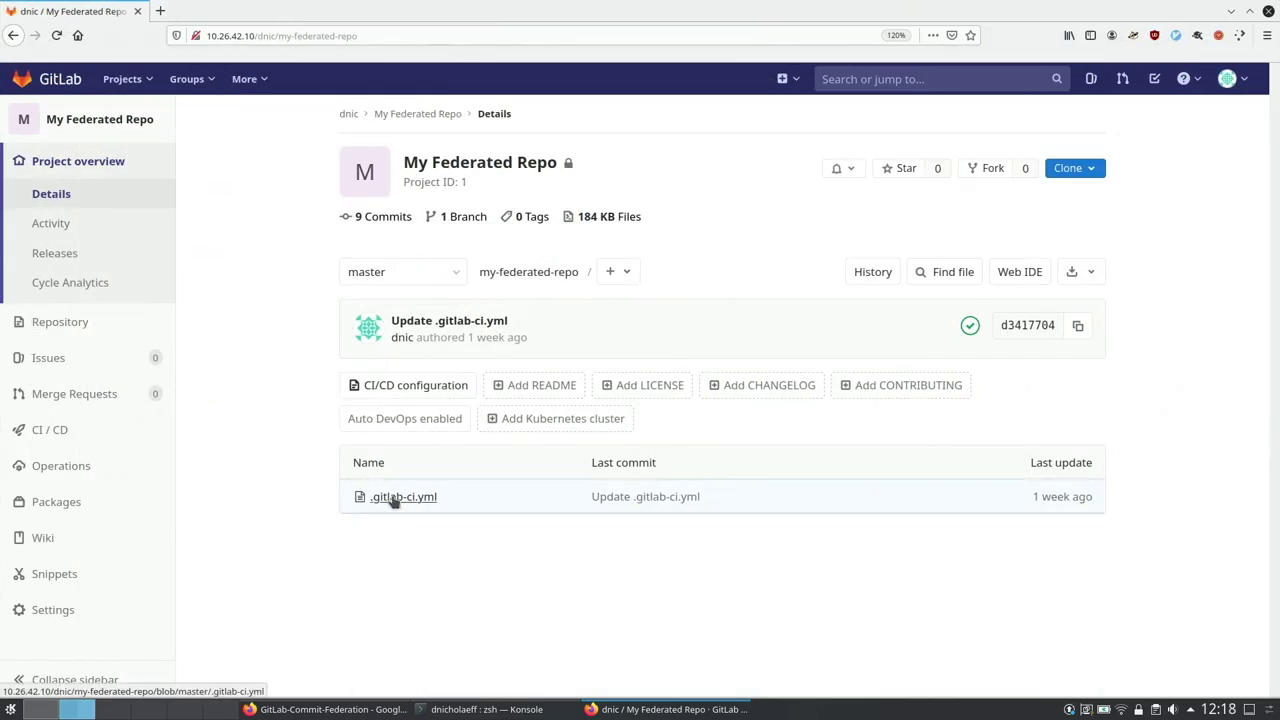
left_click(393, 498)
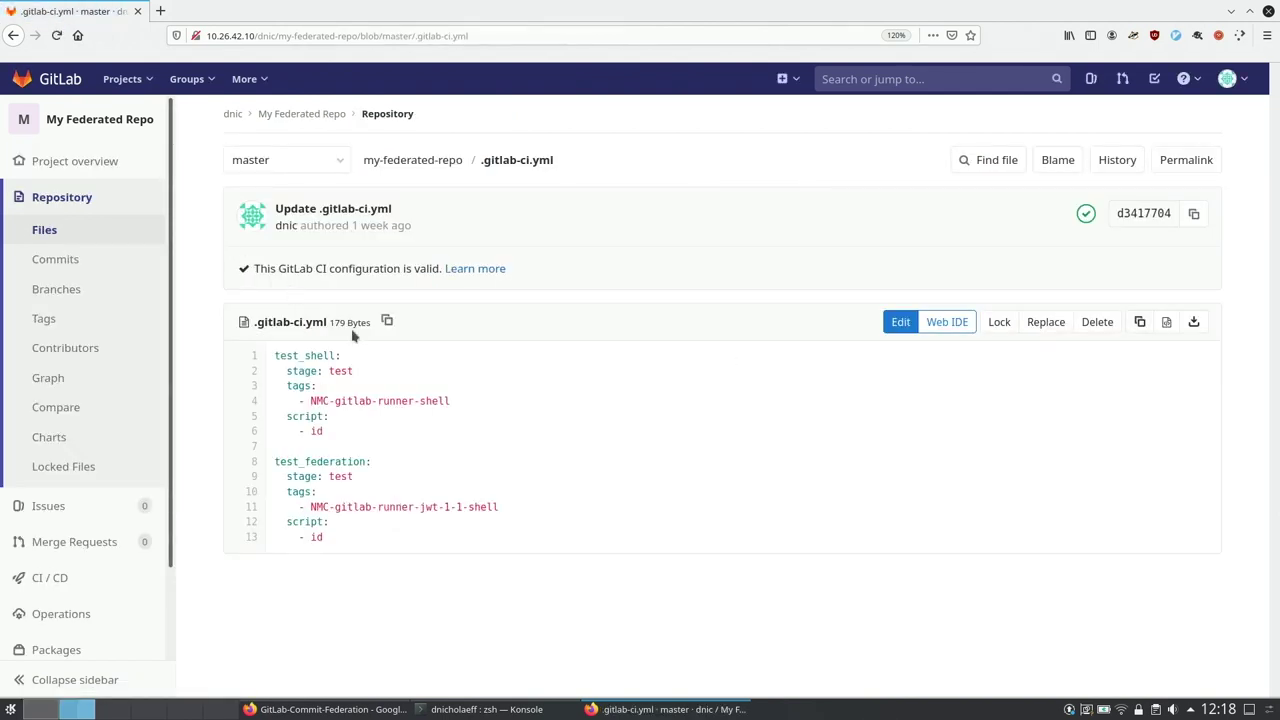
left_click(900, 321)
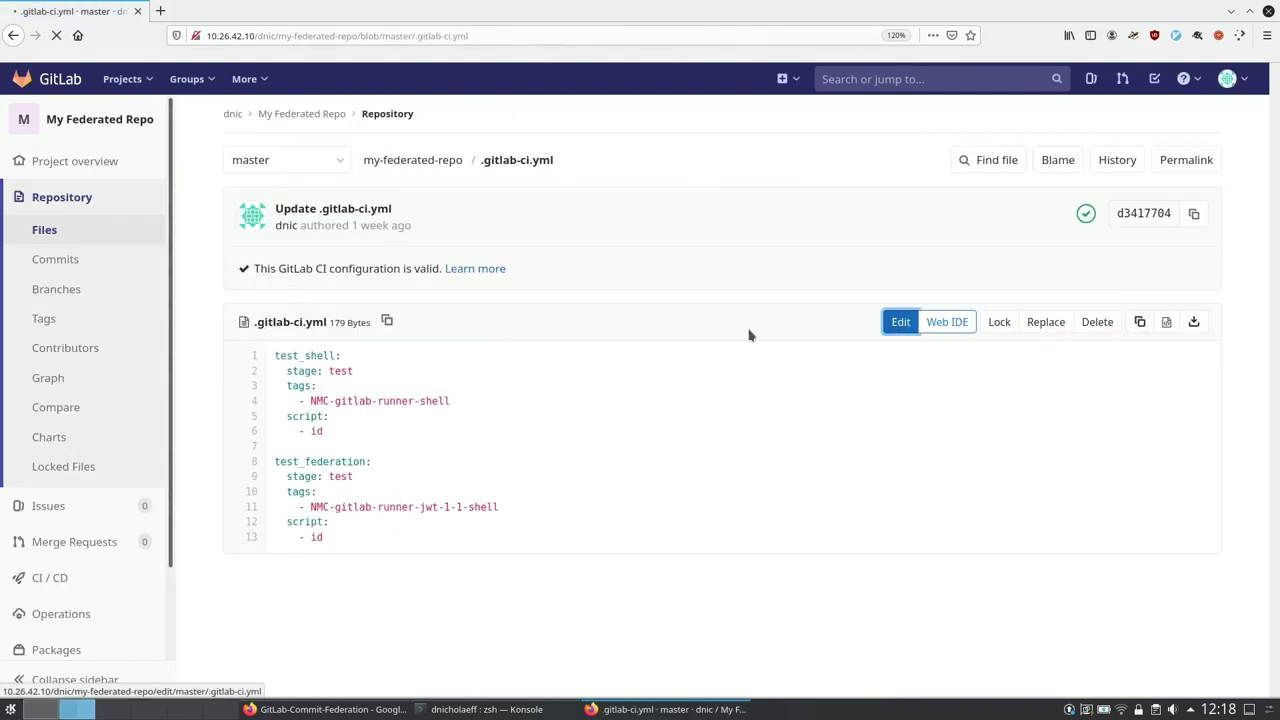
Delete the test_federation job block, keeping test_shell, and commit to master.
left_click_drag(305, 394, 251, 343)
key("Delete")
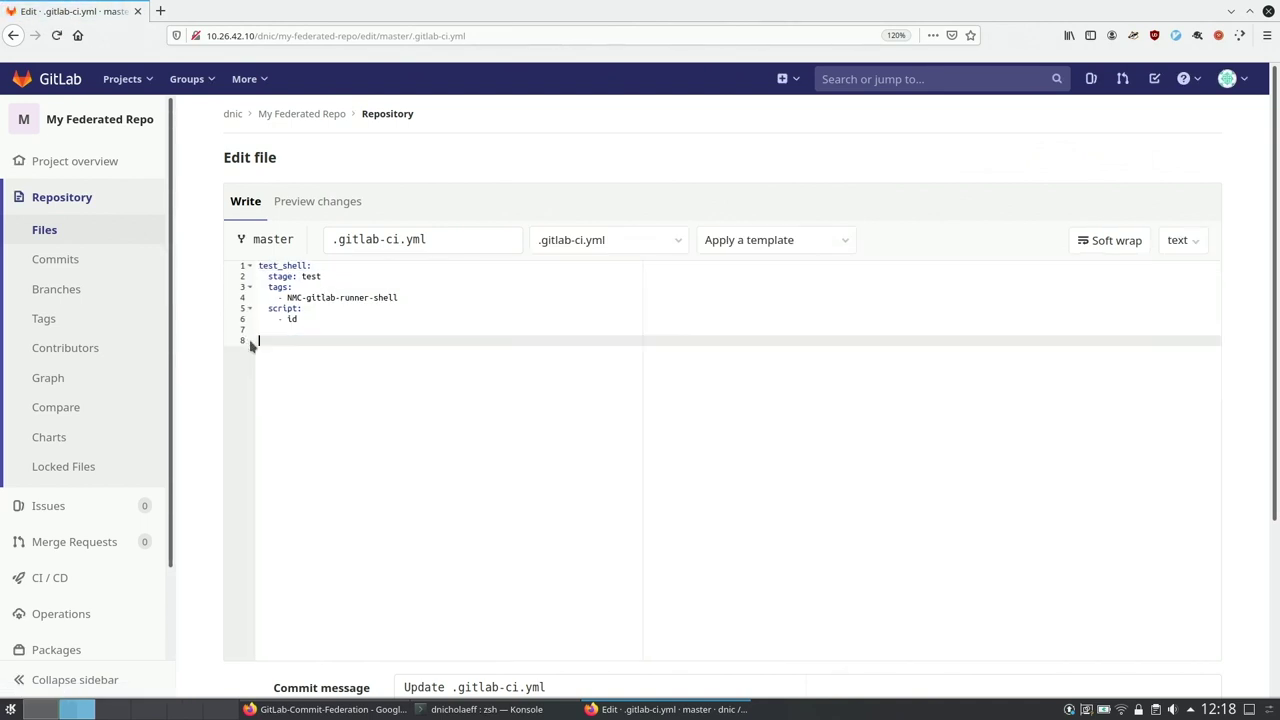
key("BackSpace")
key("BackSpace")
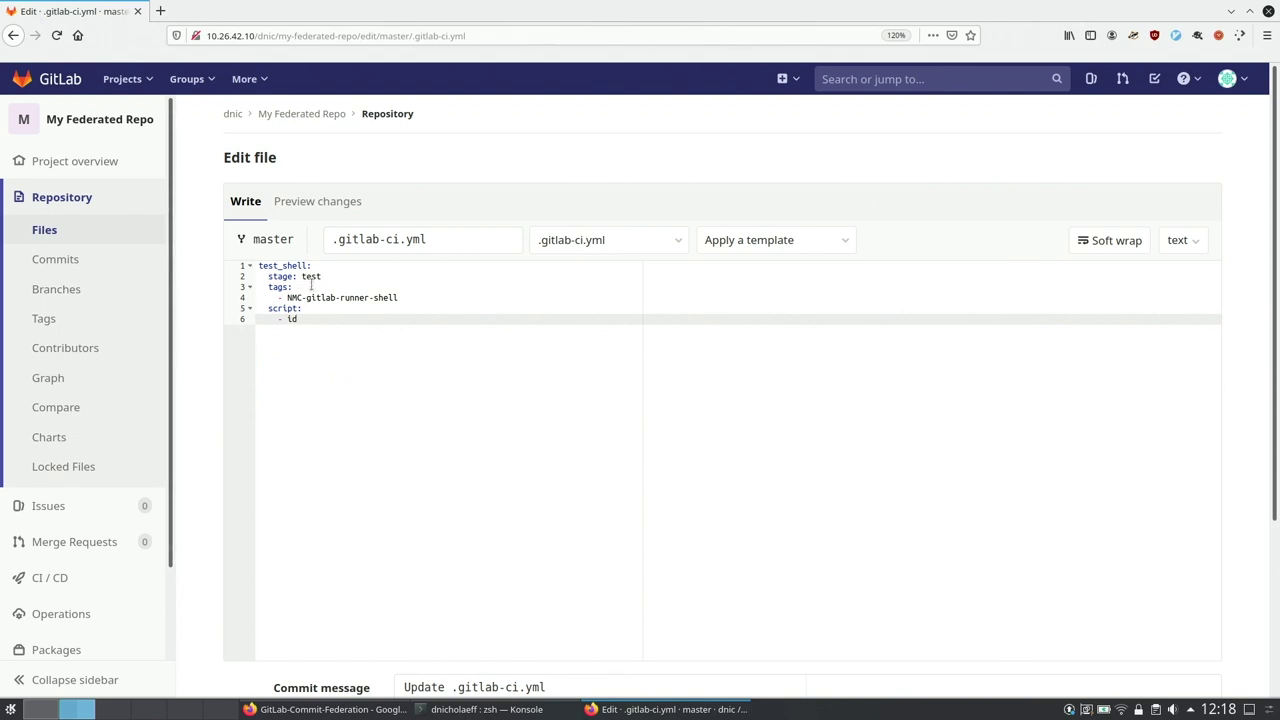
left_click_drag(287, 297, 396, 298)
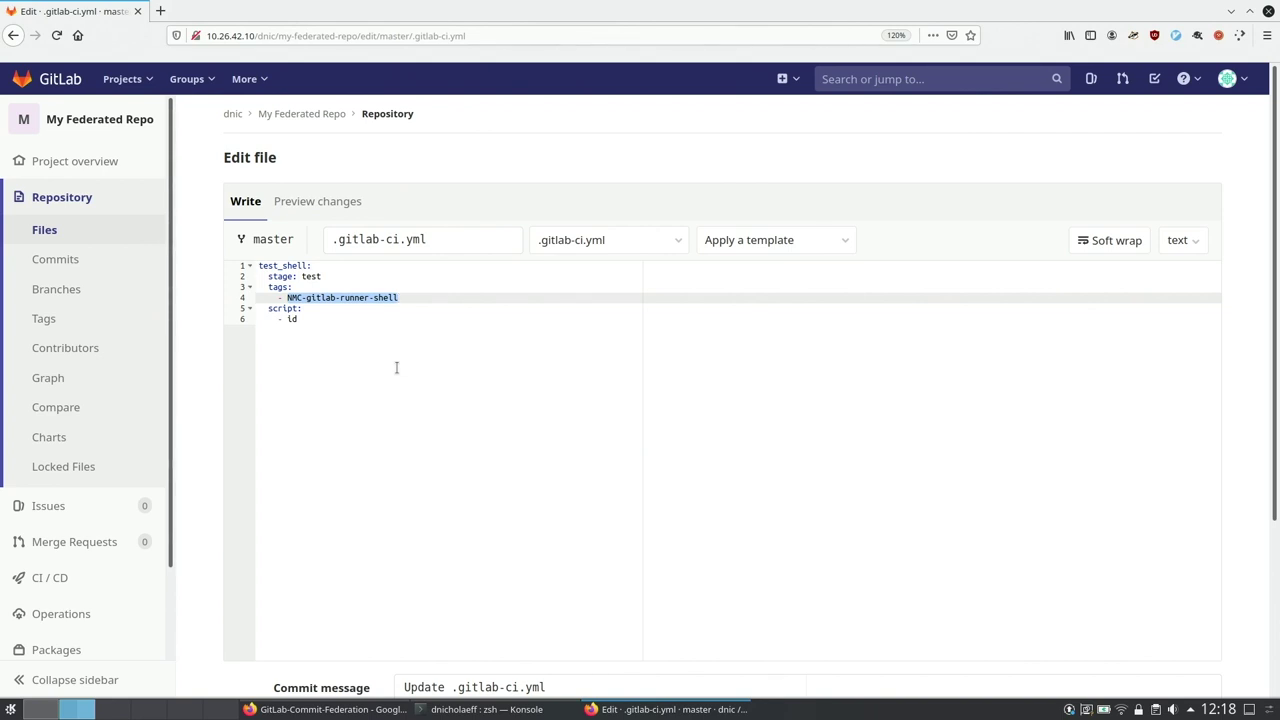
left_click(328, 326)
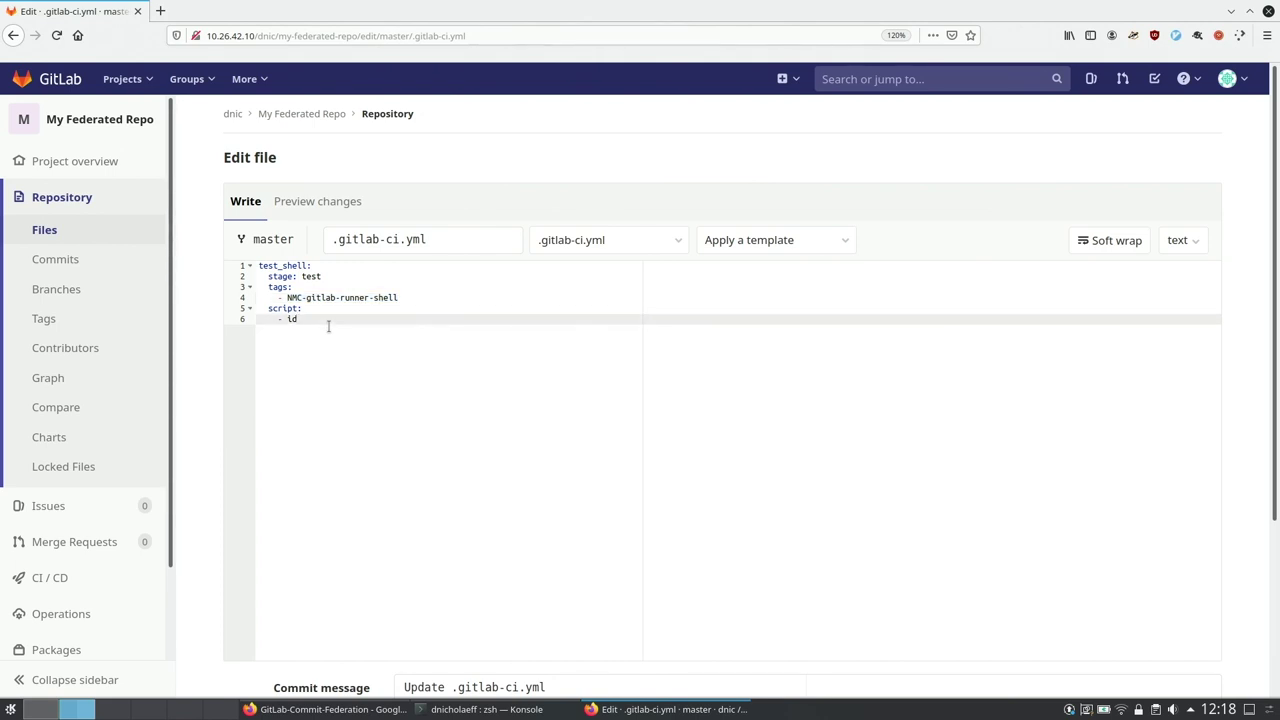
scroll(328, 326, "down", 4)
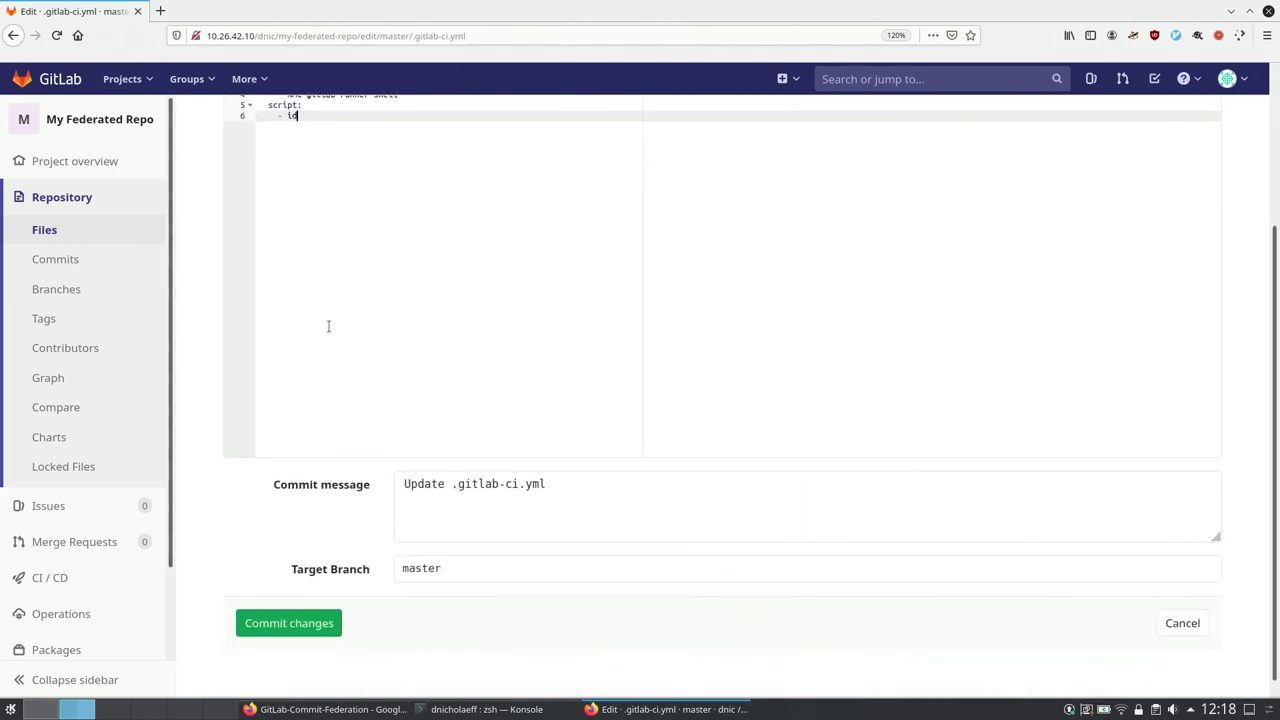
left_click(280, 607)
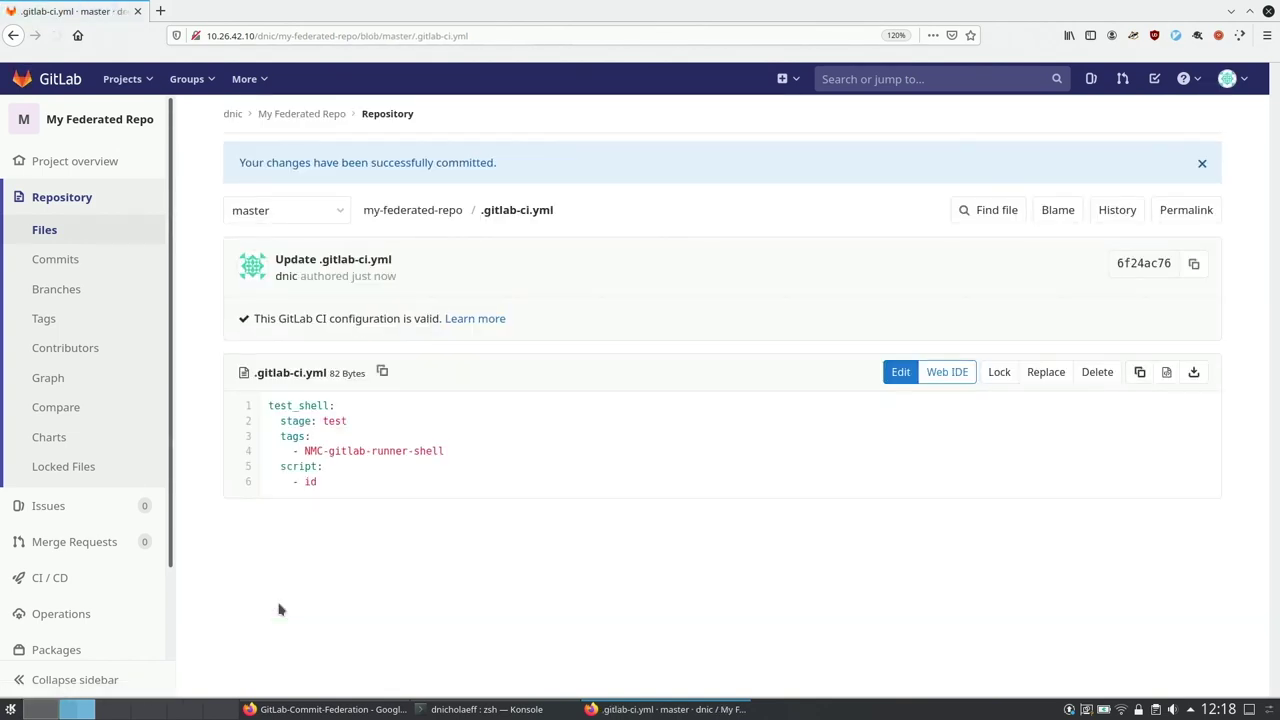
View pipeline #10's test_shell job #18 log and check its uid=0(root) id output.
mouse_move(78, 575)
left_click(194, 577)
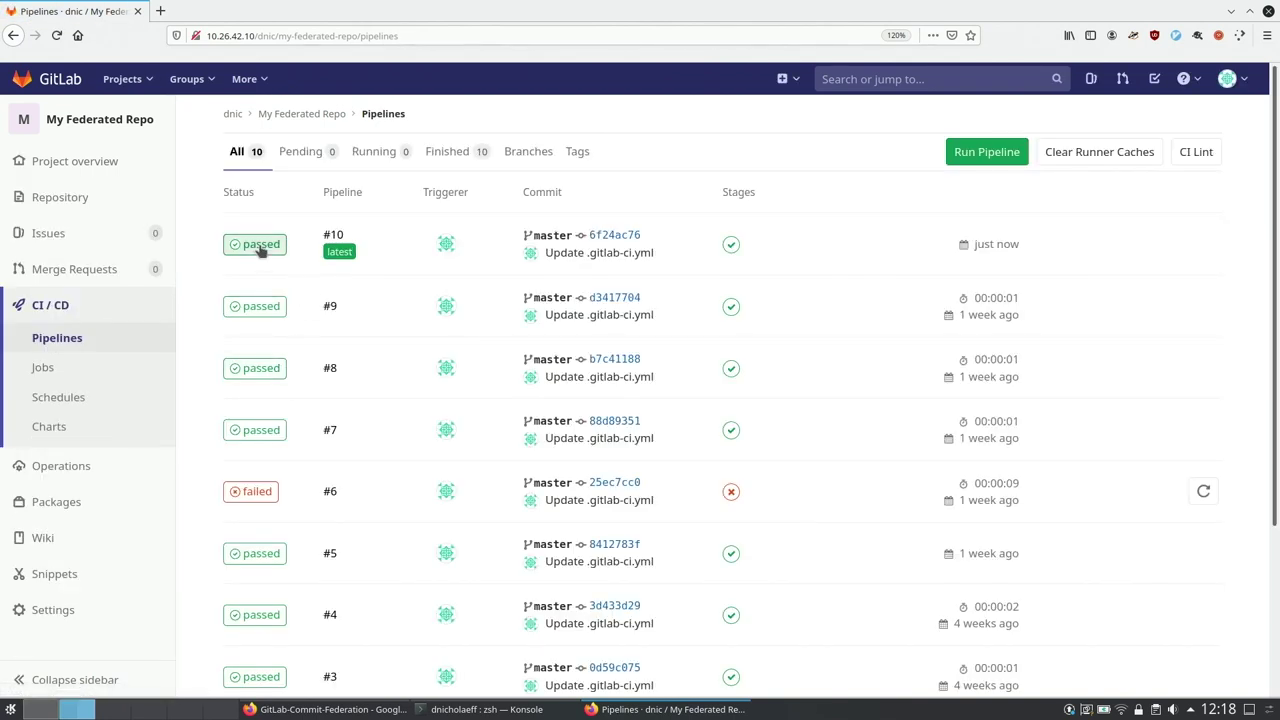
left_click(259, 249)
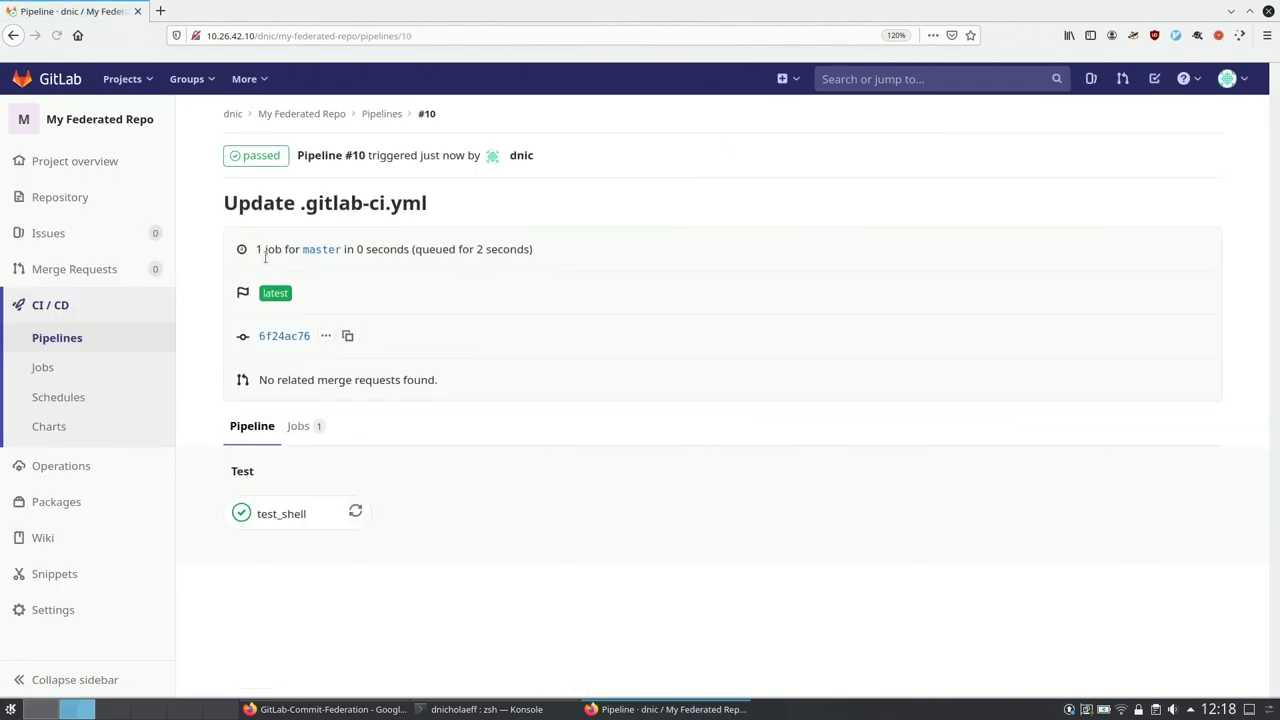
left_click(295, 509)
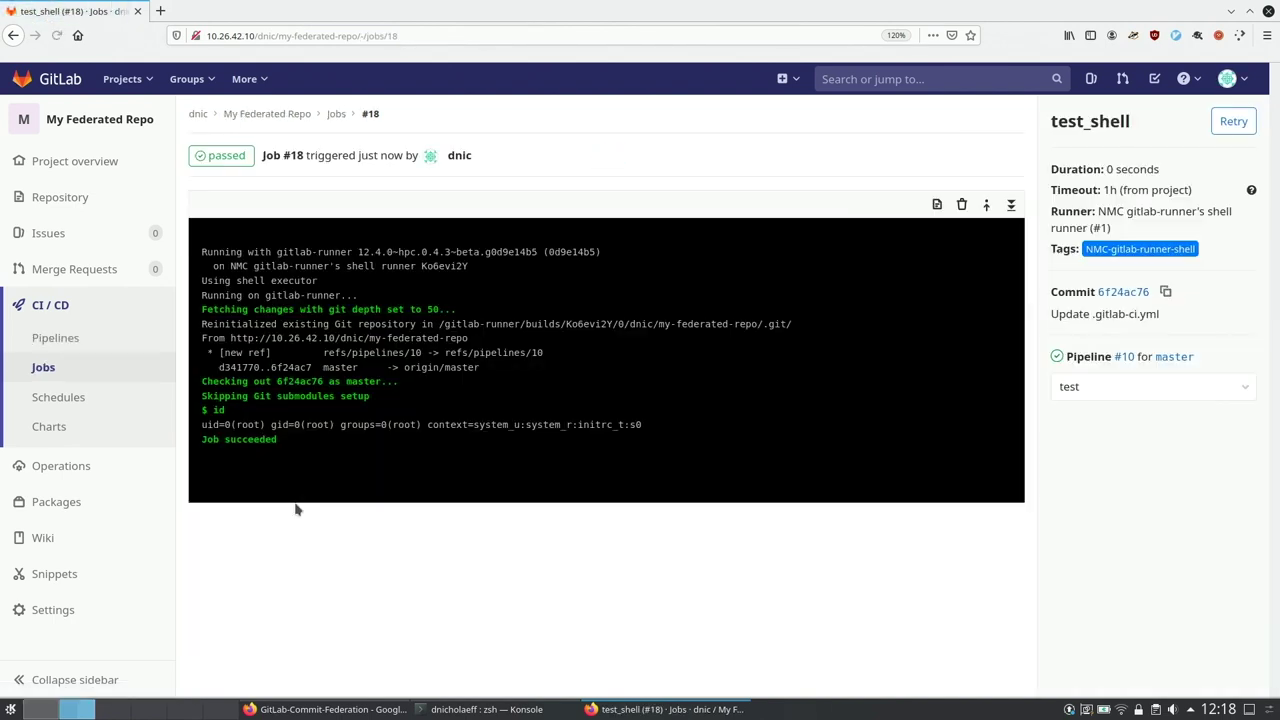
left_click_drag(247, 425, 452, 437)
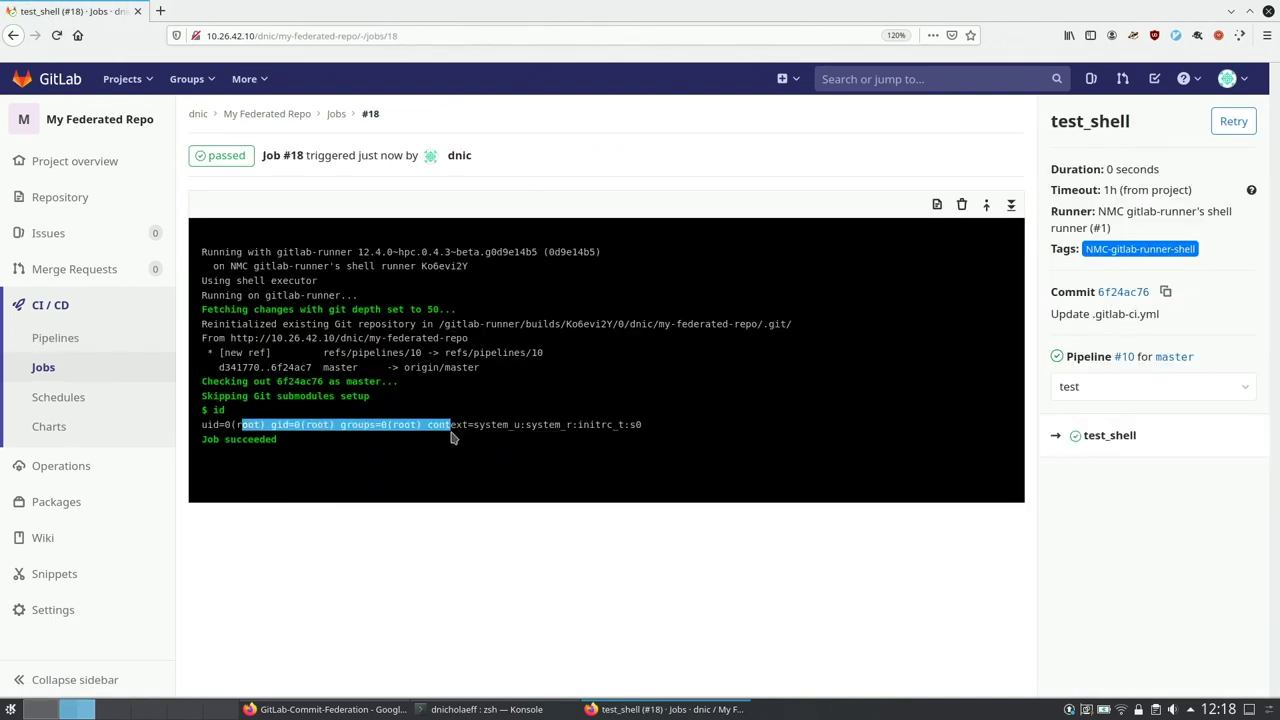
left_click(315, 465)
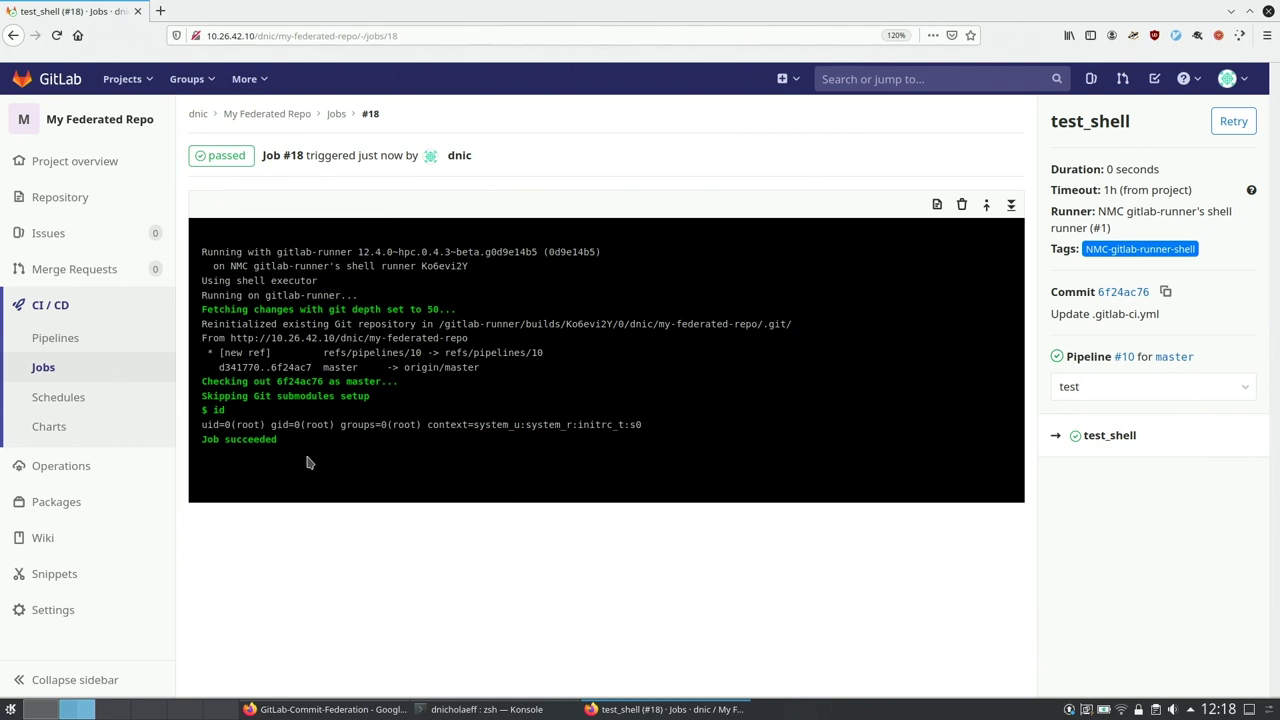
mouse_move(66, 234)
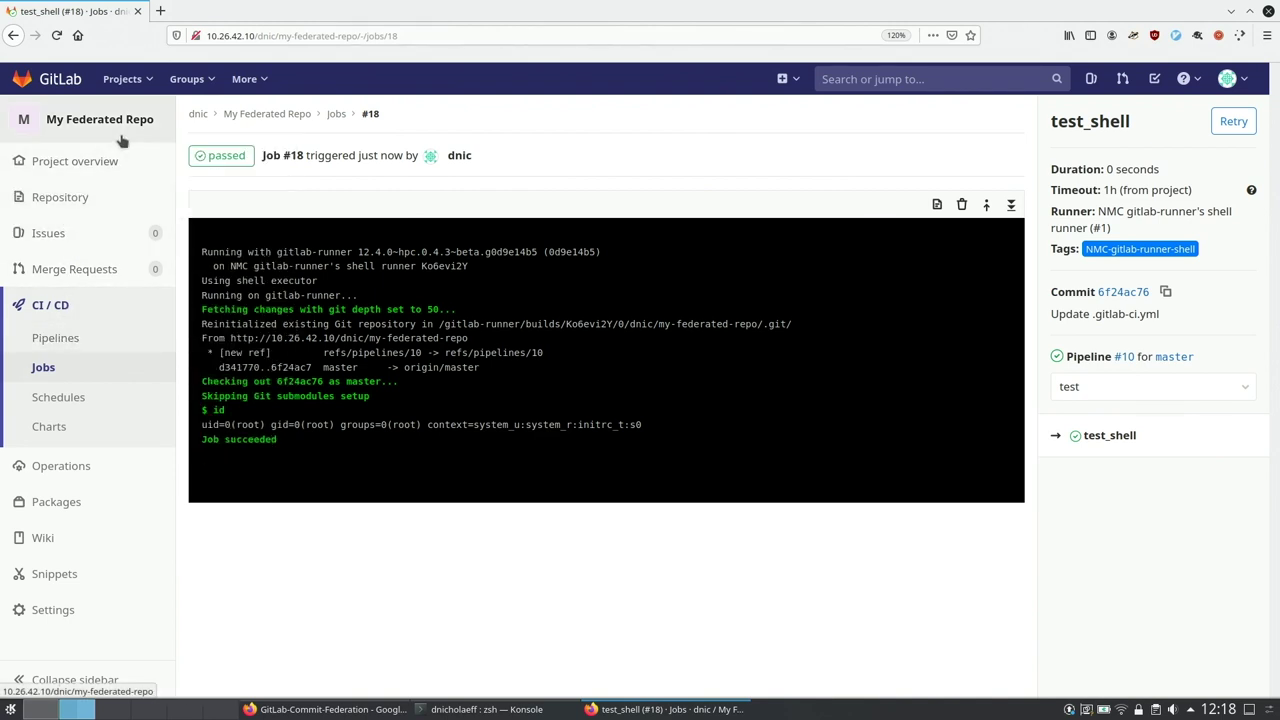
Reopen .gitlab-ci.yml for editing and add new lines after test_shell's id script.
left_click(80, 163)
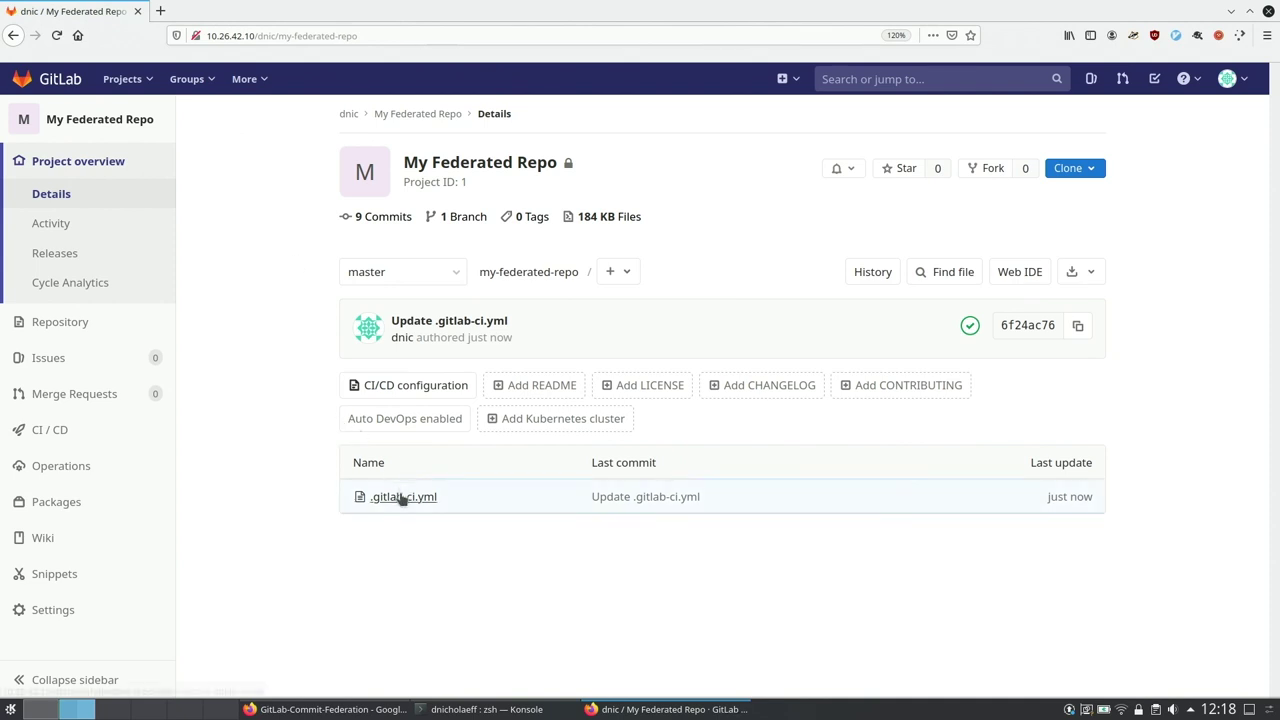
left_click(403, 497)
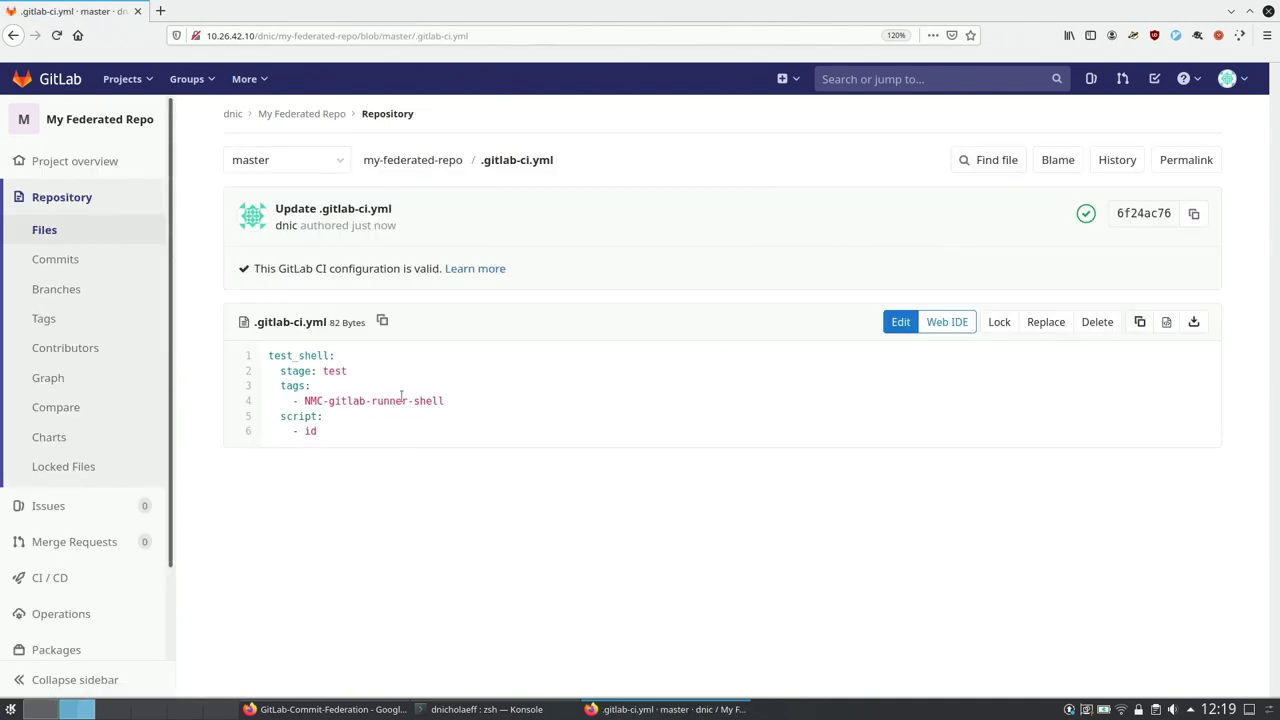
left_click(888, 323)
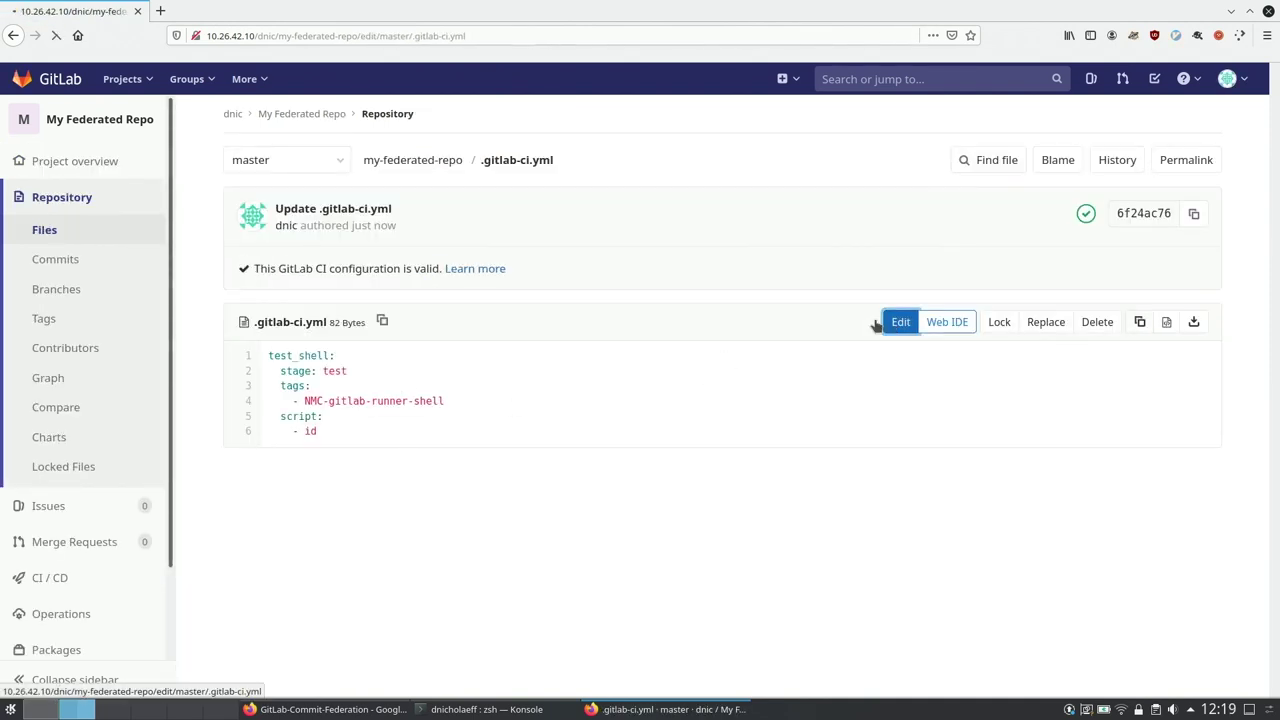
left_click(324, 331)
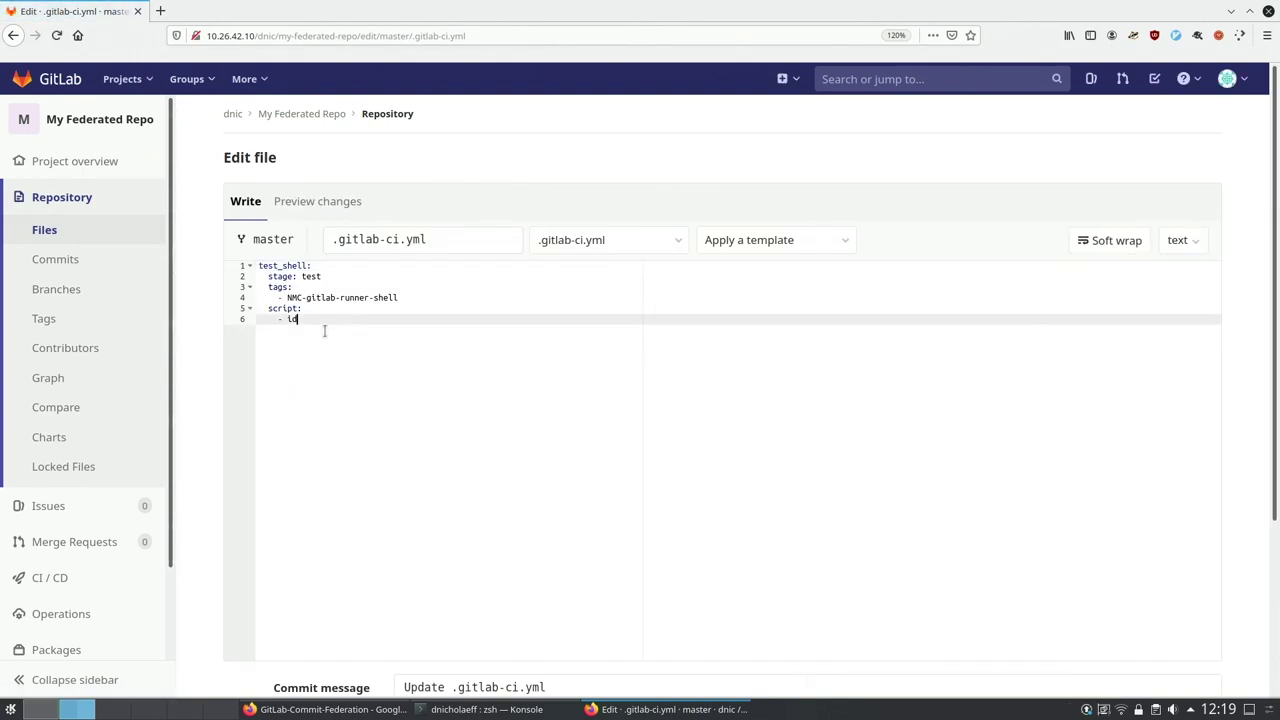
key("Return")
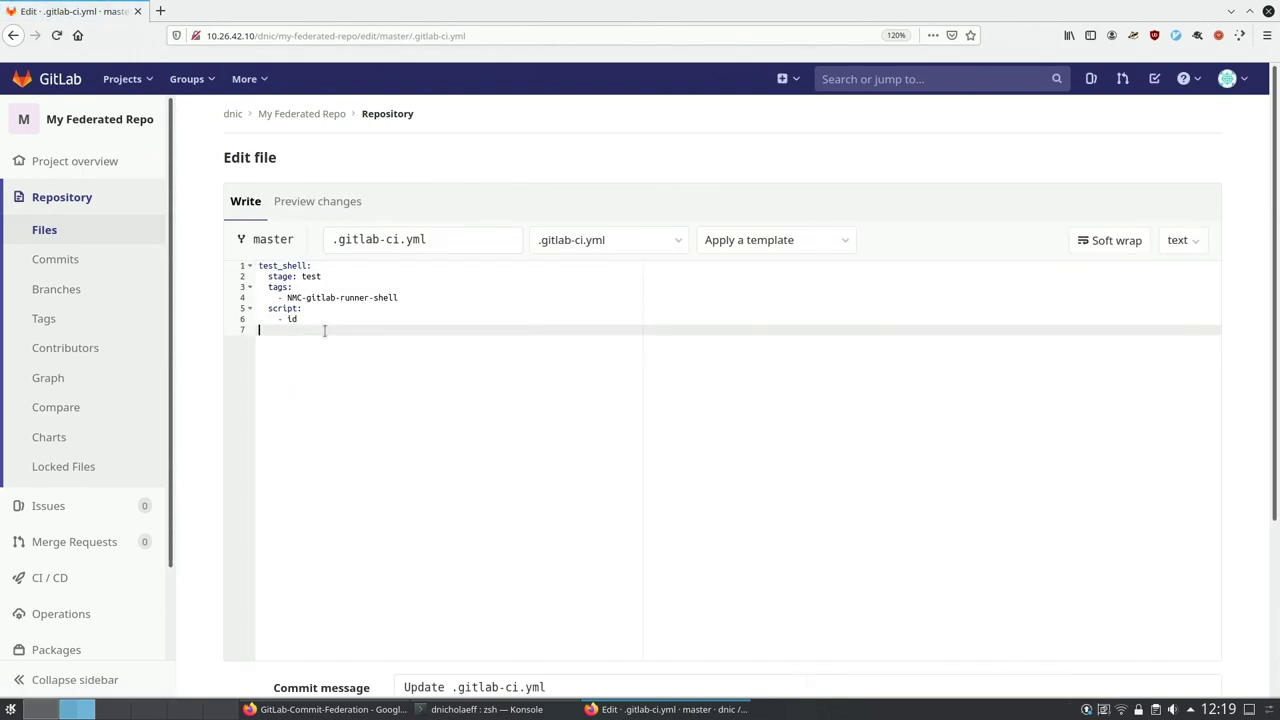
key("Return")
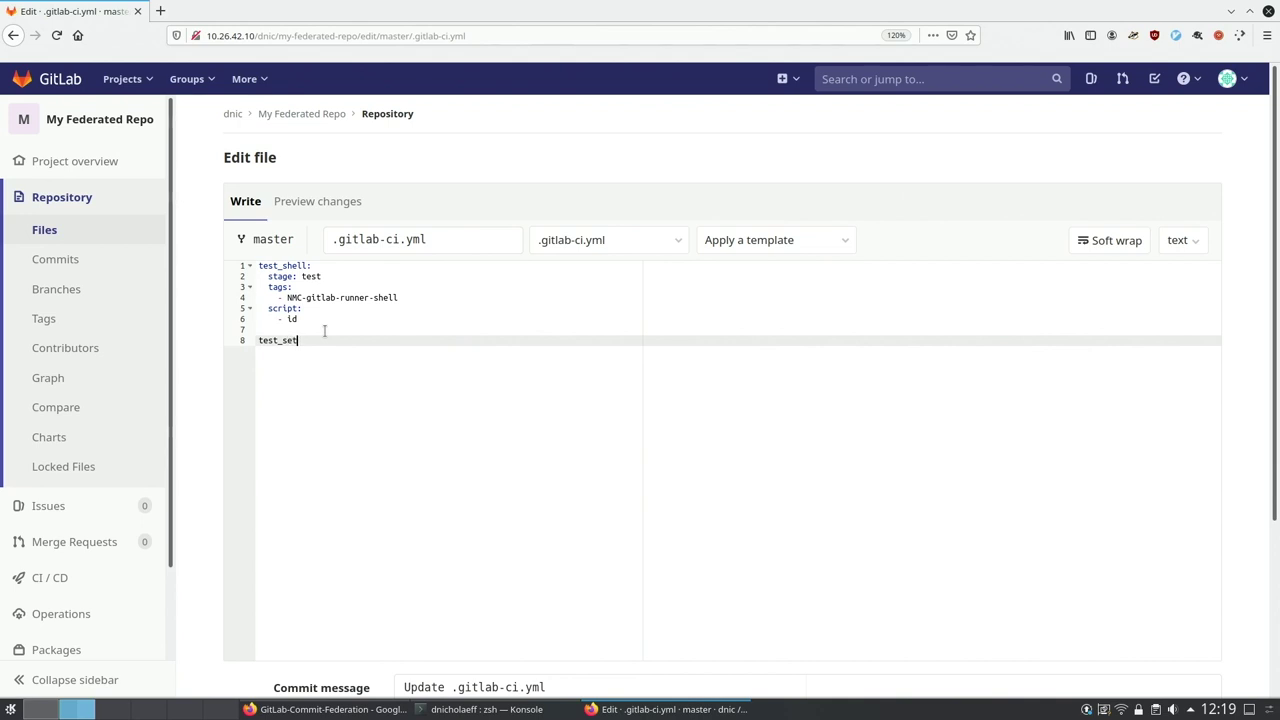
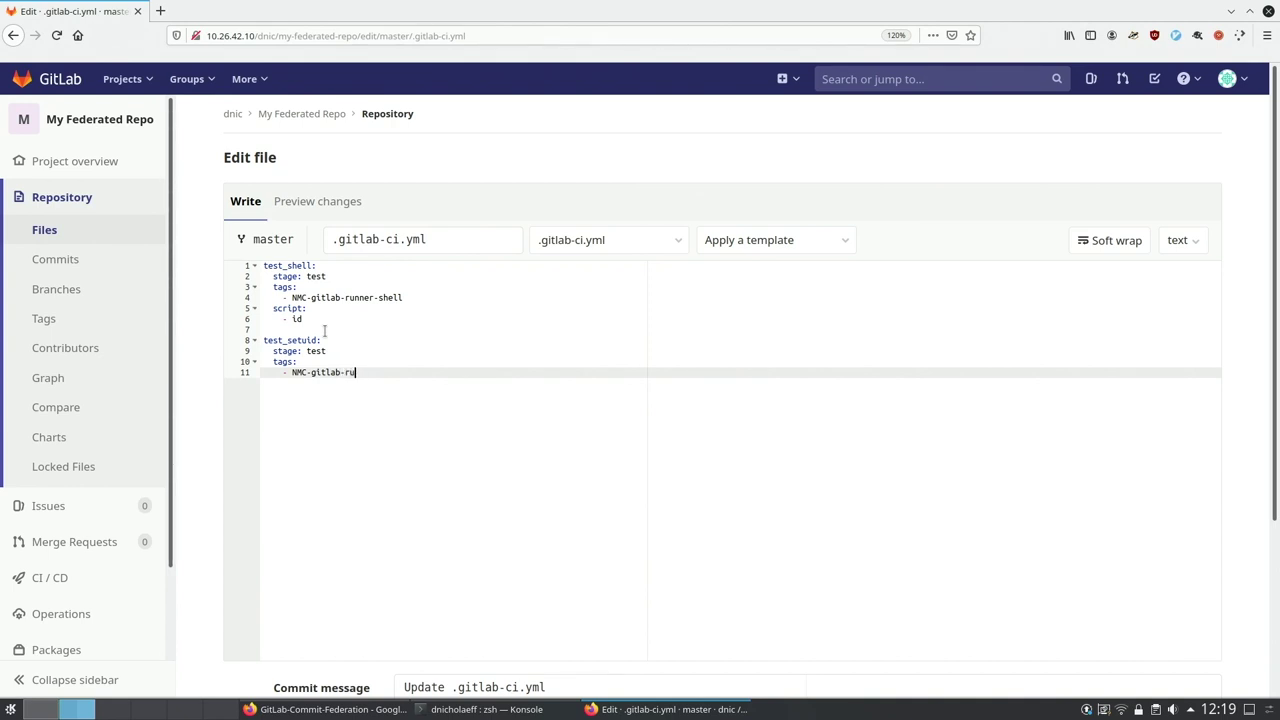
Complete the line 11 tag as NMC-gitlab-runner-setuid-shell and open Settings > CI / CD in a new tab.
type("d-shell")
mouse_move(51, 580)
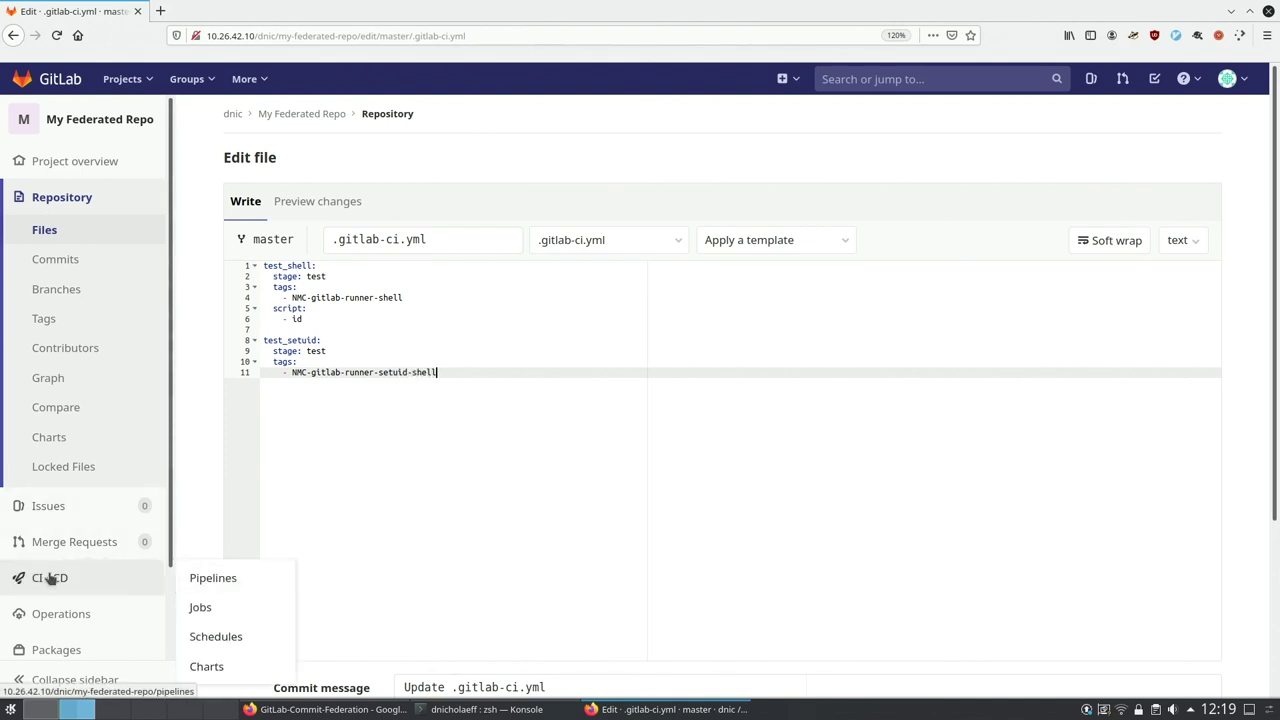
scroll(48, 580, "down", 3)
mouse_move(25, 622)
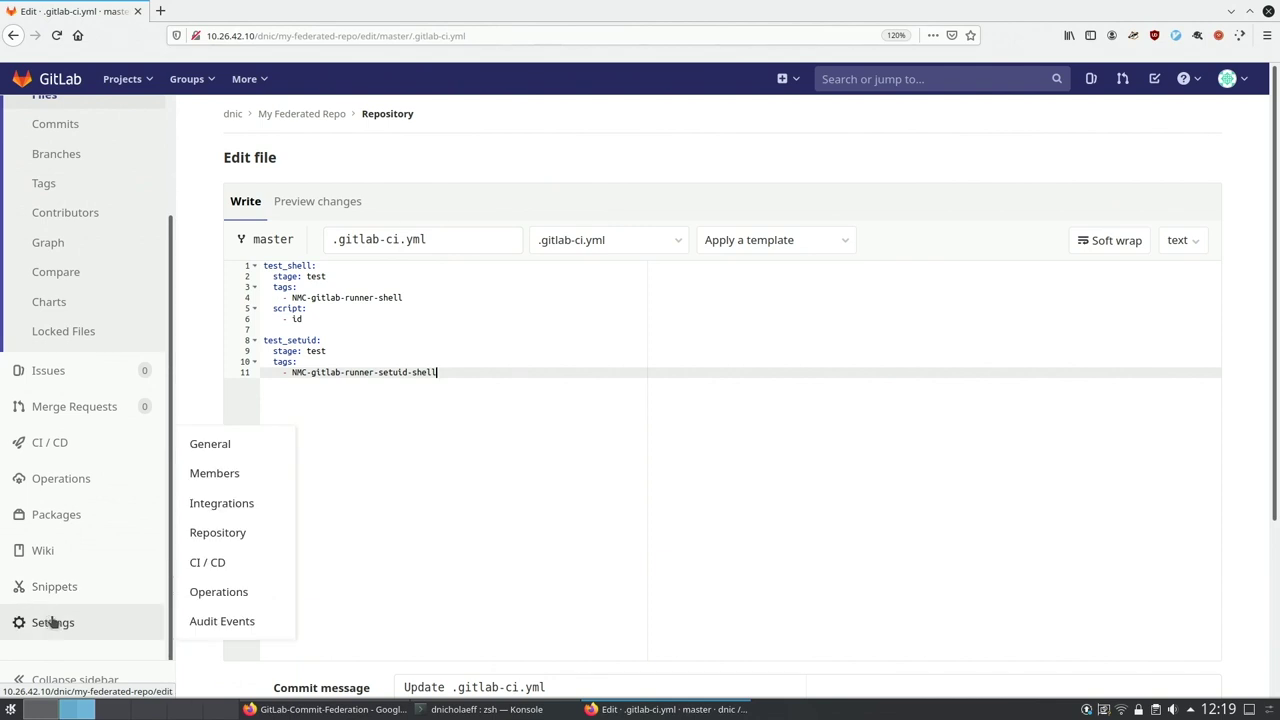
right_click(209, 567)
left_click(250, 354)
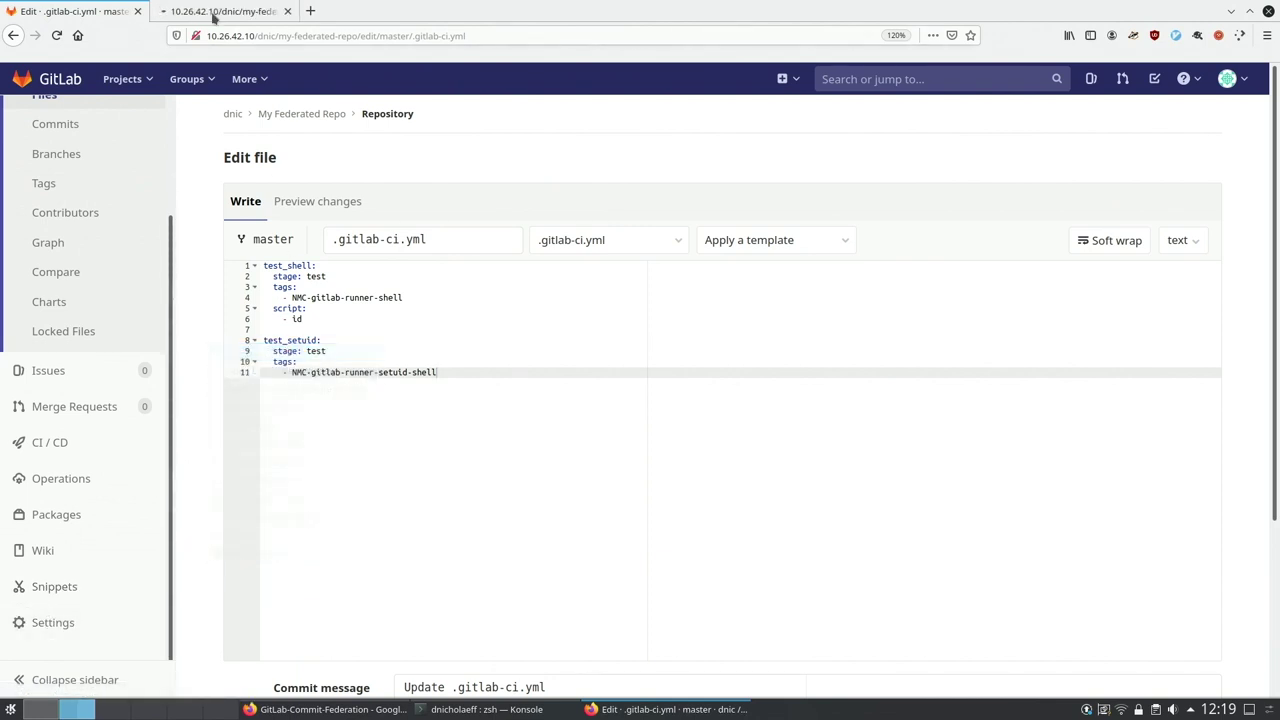
left_click(213, 11)
scroll(1105, 384, "down", 2)
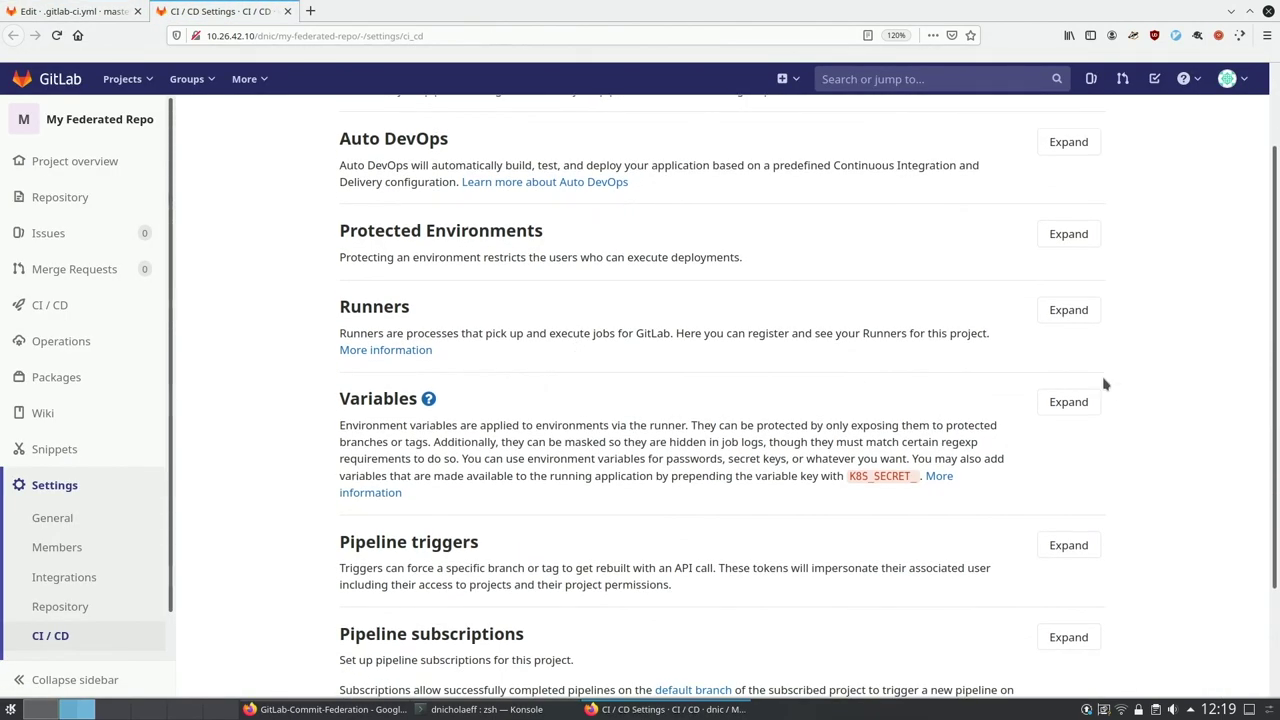
left_click(1066, 318)
scroll(786, 429, "down", 5)
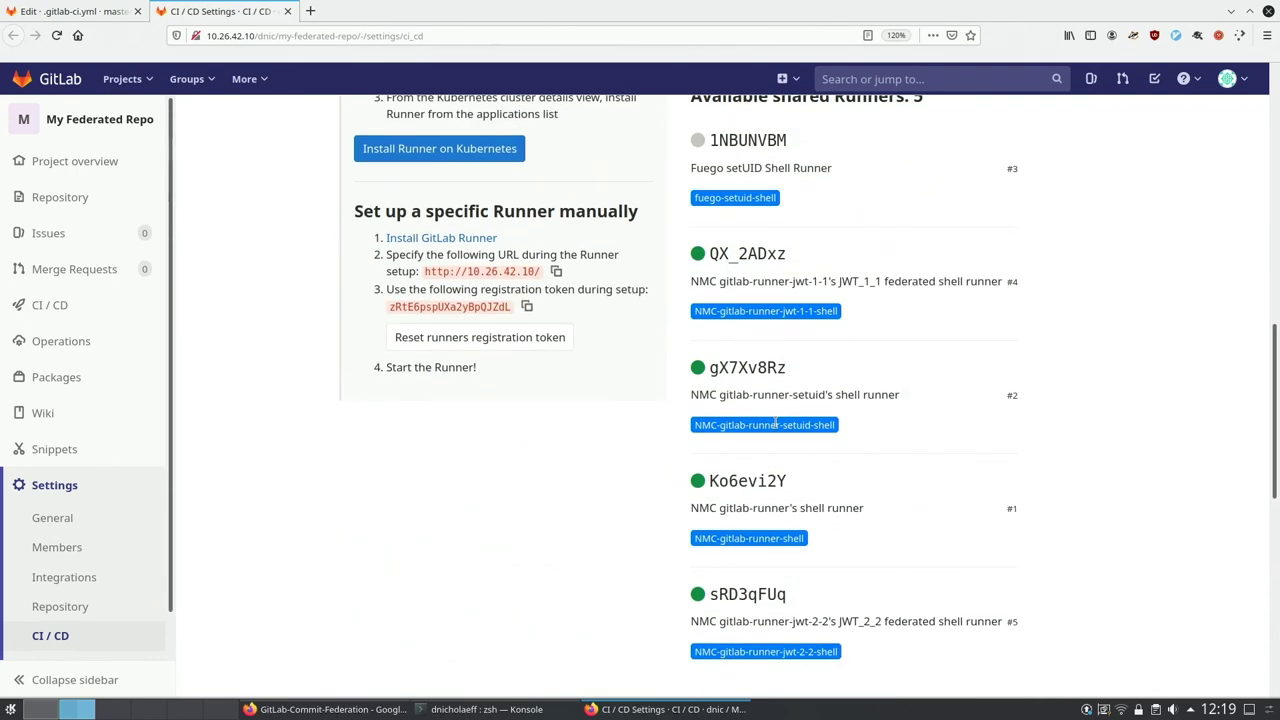
scroll(676, 400, "down", 1)
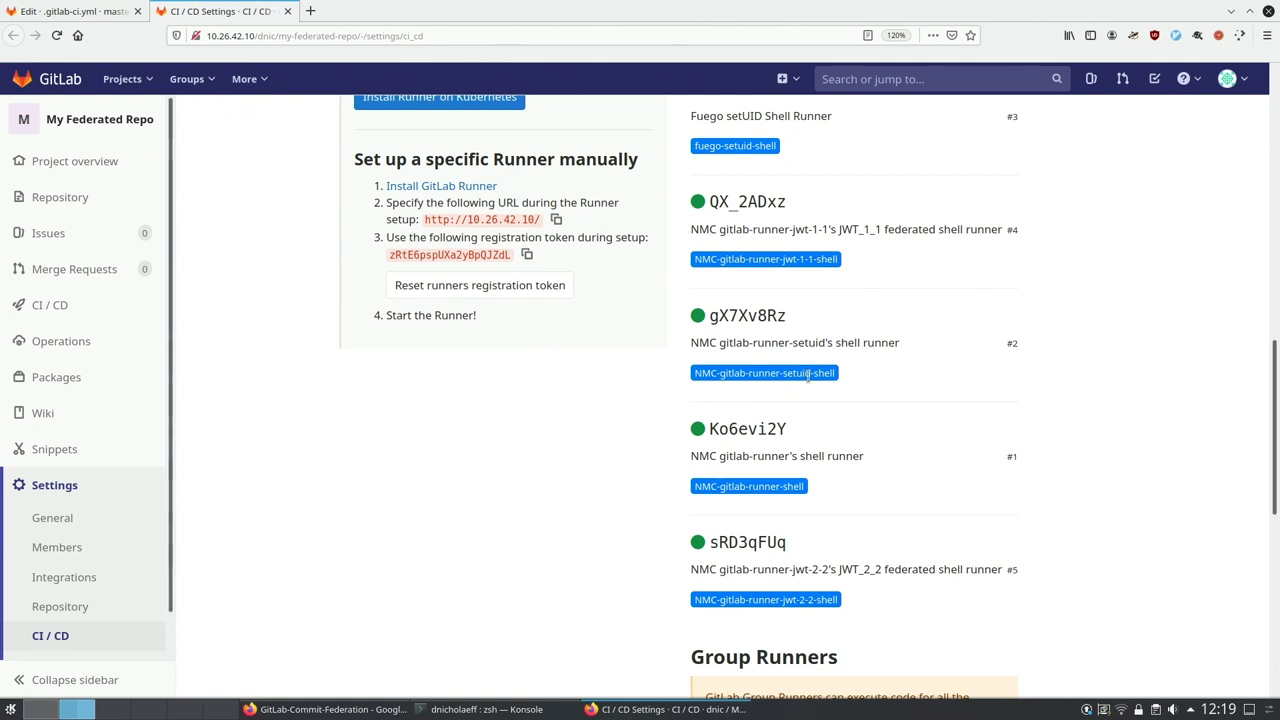
left_click(90, 11)
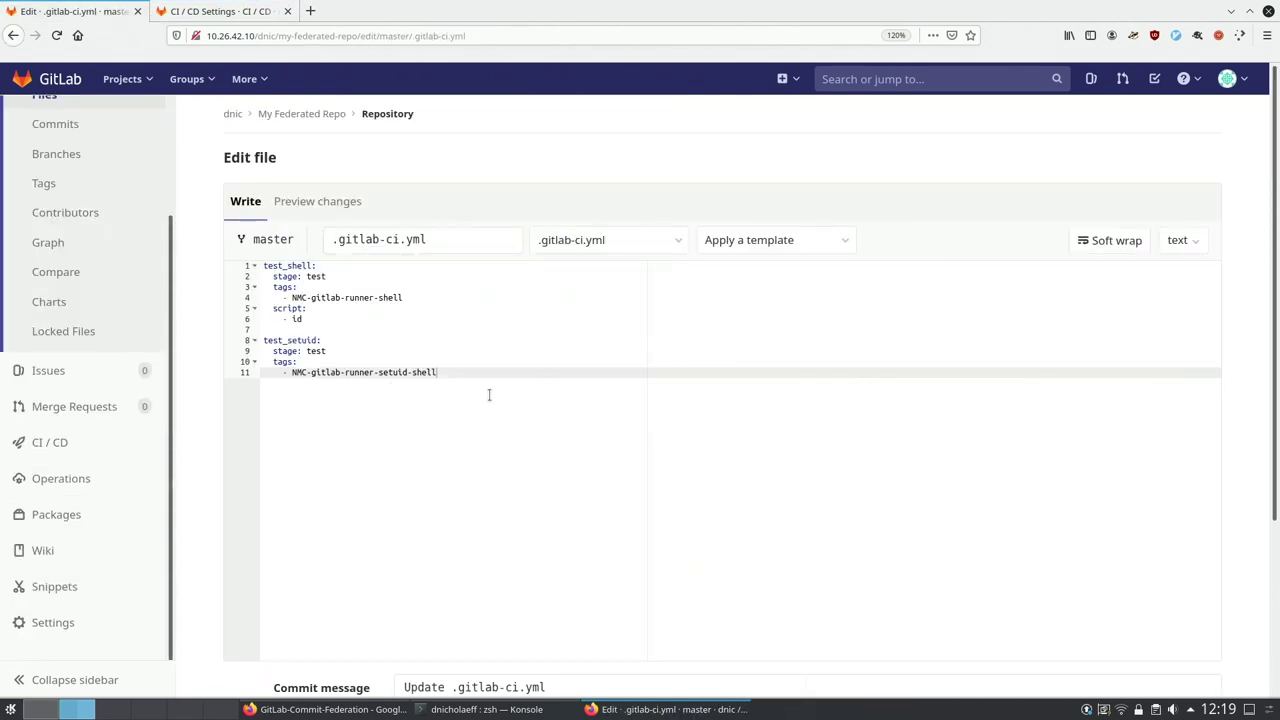
Add 'script:' with '- id' under the test_setuid tags and commit .gitlab-ci.yml.
key("Return")
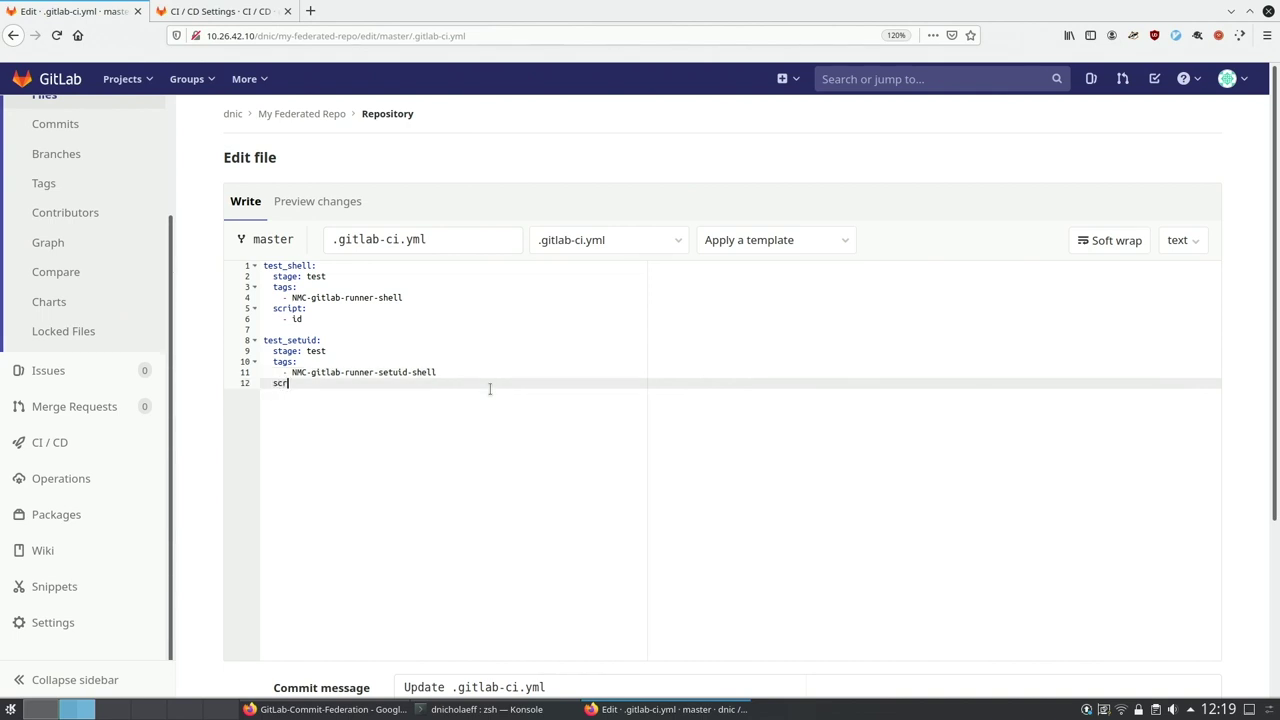
key("Return")
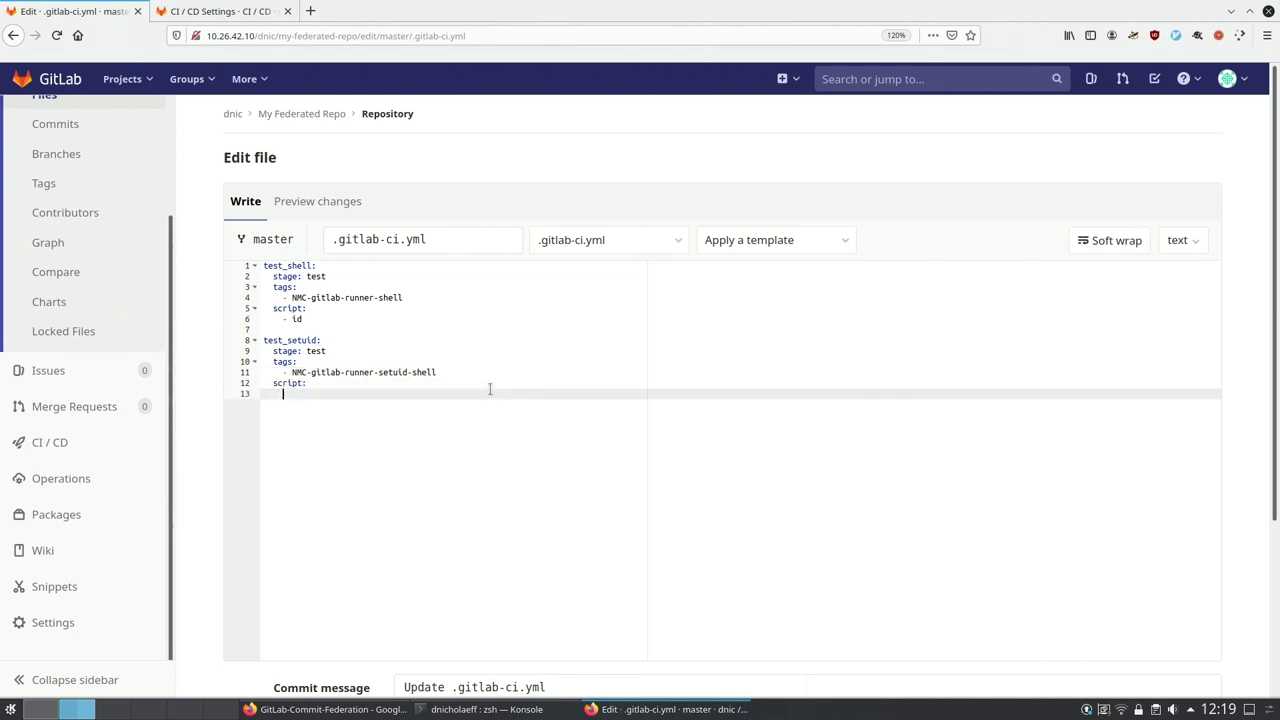
scroll(472, 389, "down", 5)
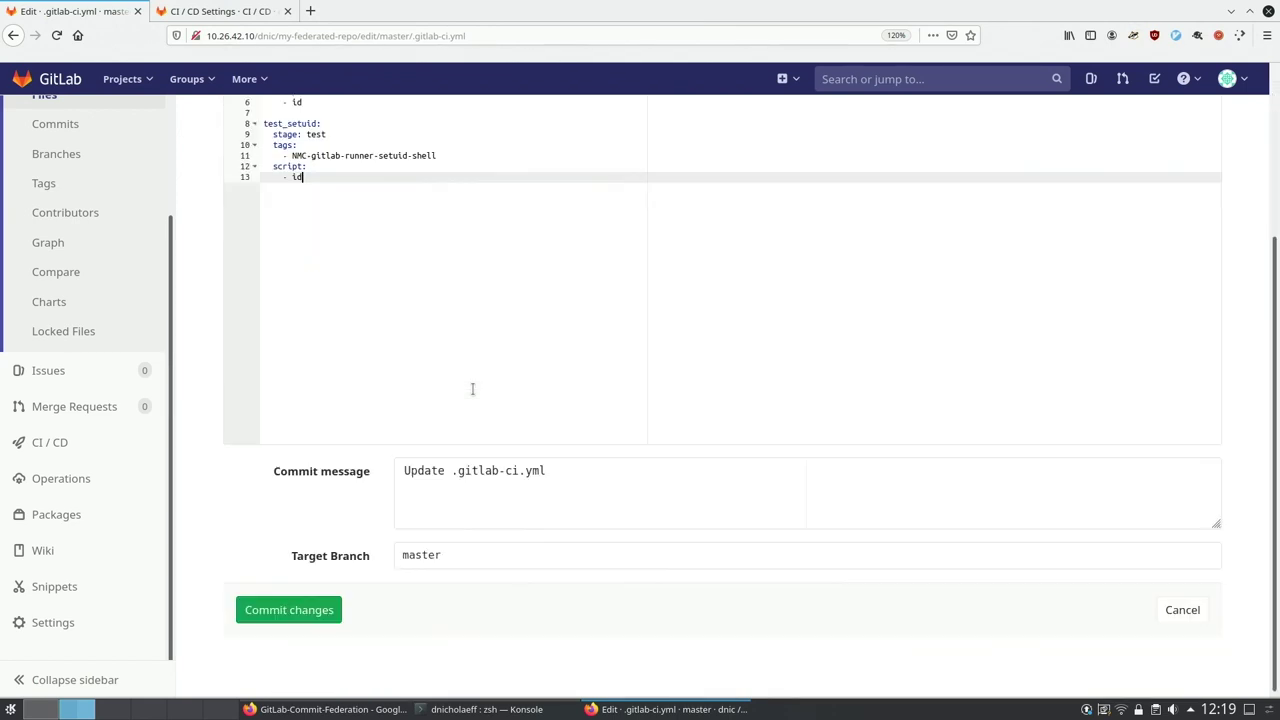
left_click(297, 606)
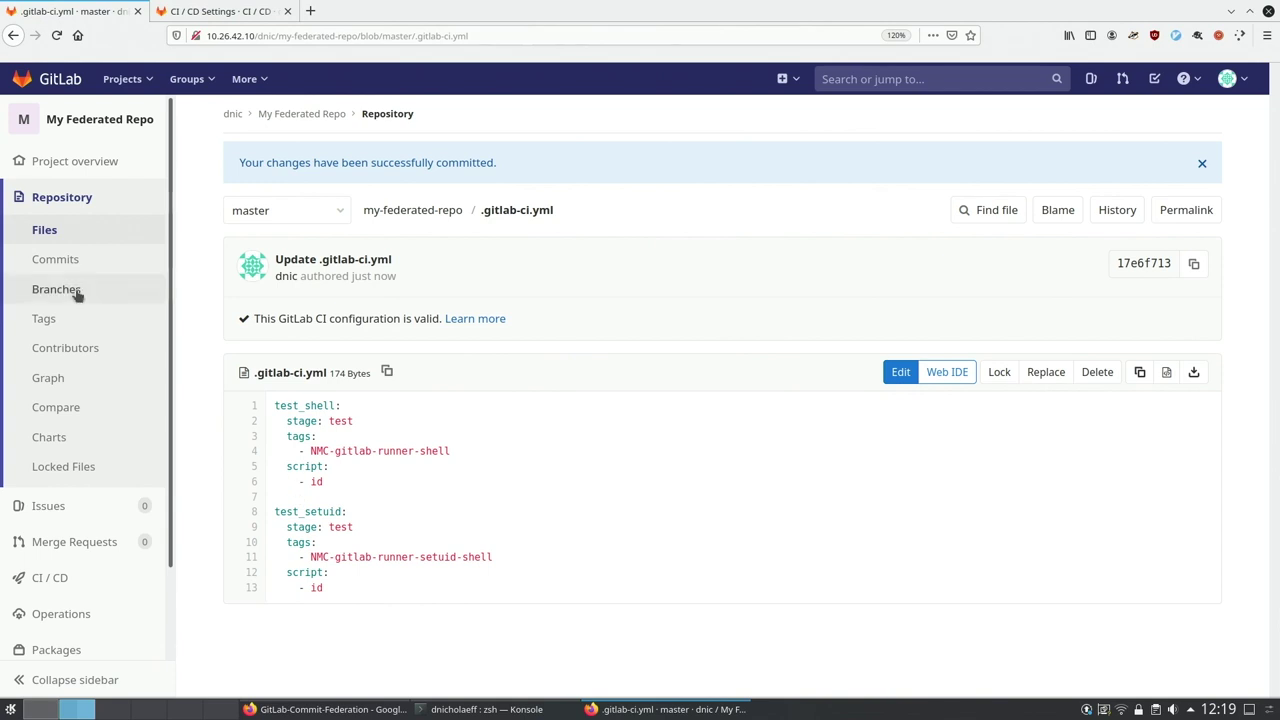
Open the test_setuid job log from running pipeline #11 in the Pipelines list.
mouse_move(108, 588)
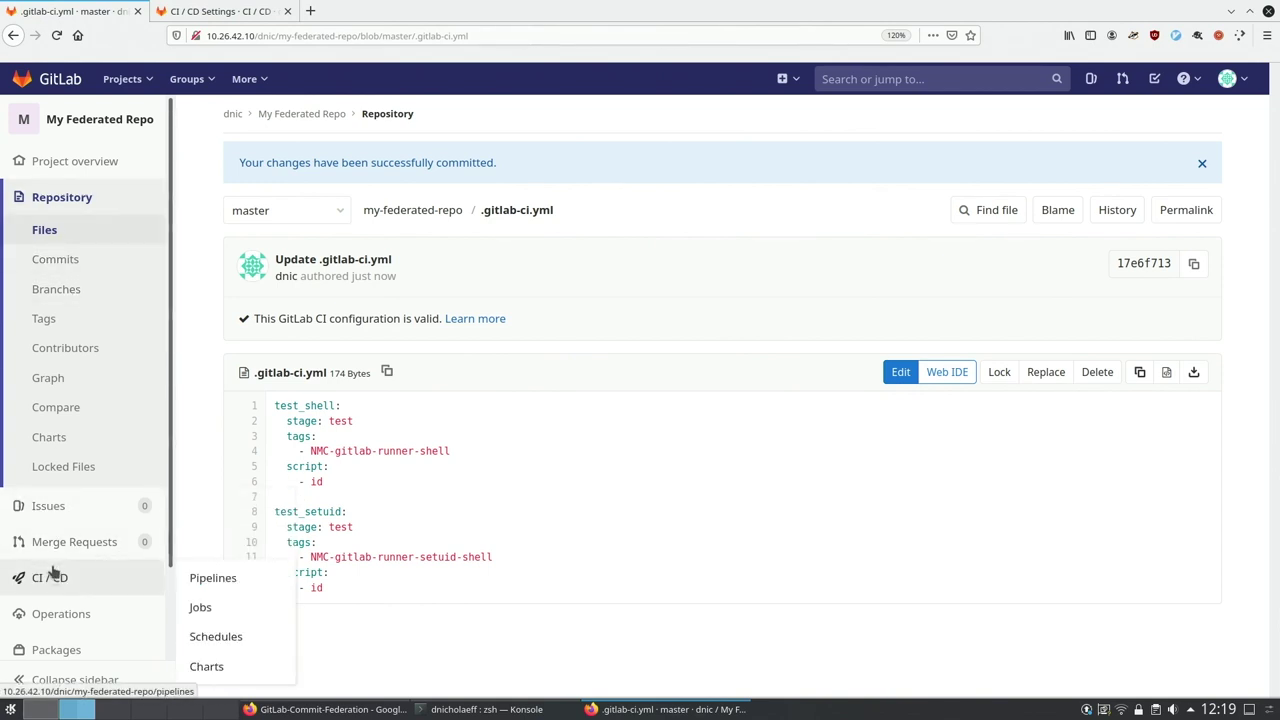
left_click(190, 577)
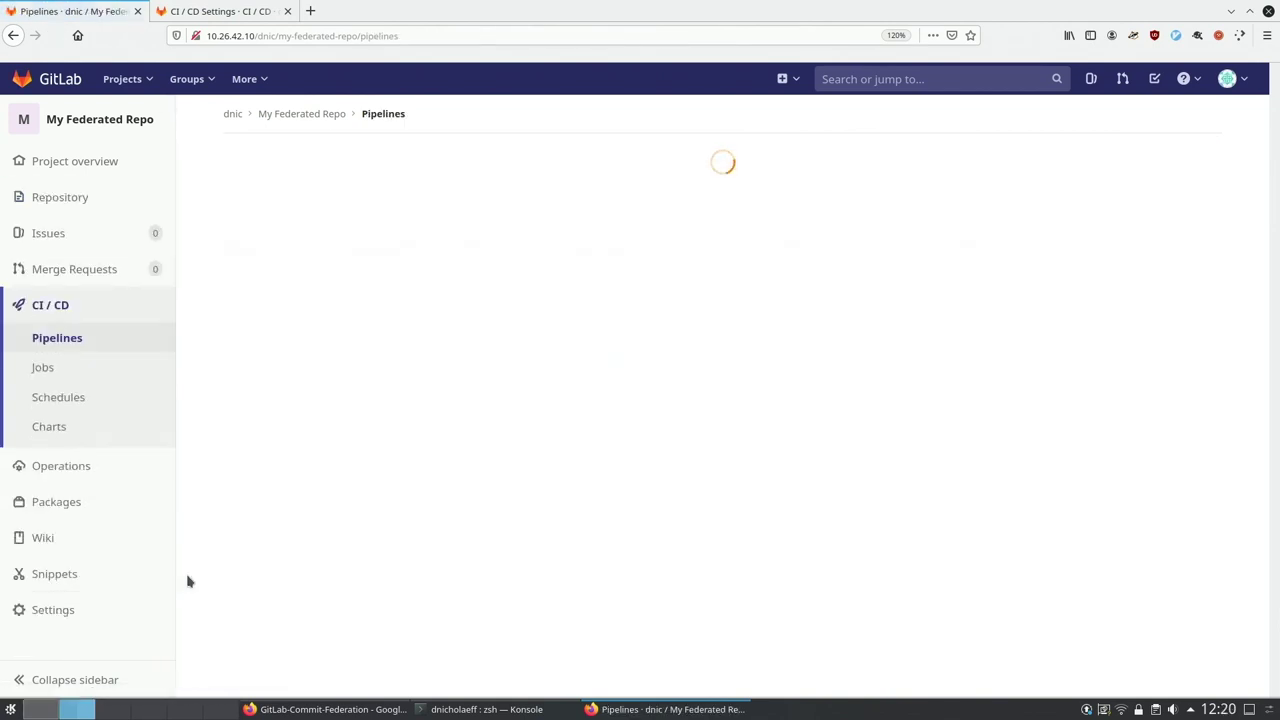
left_click(264, 245)
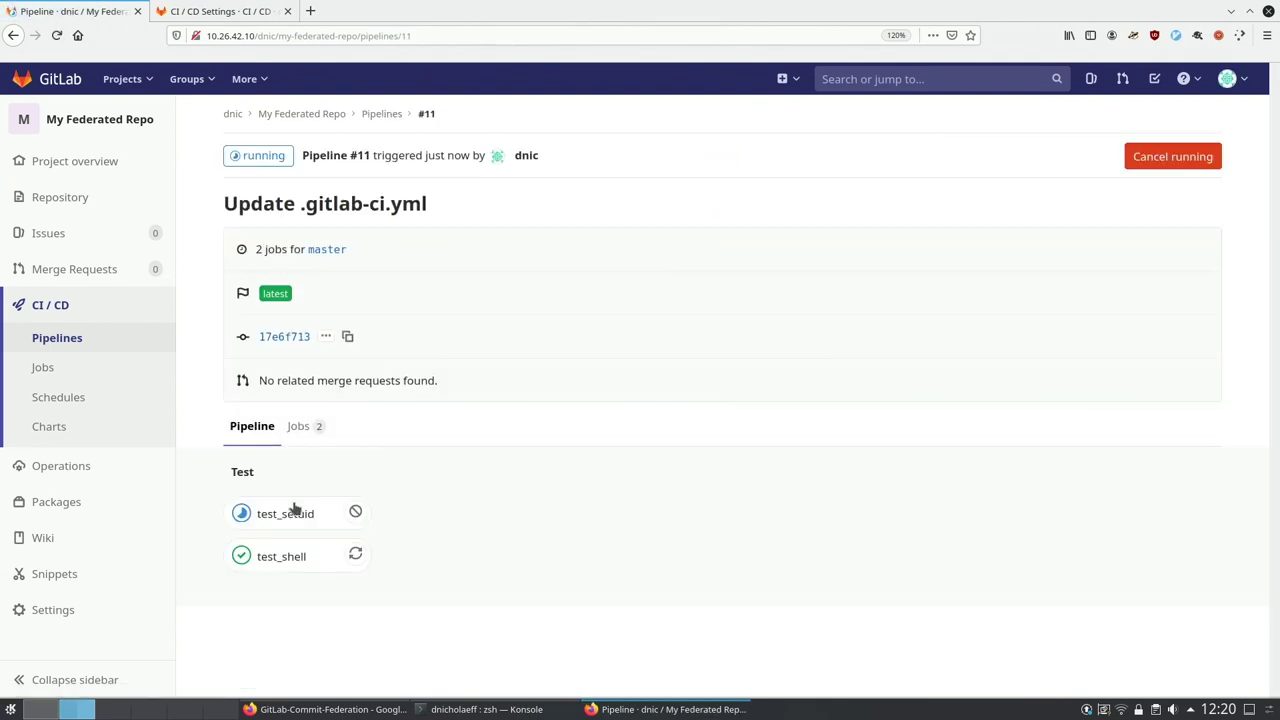
left_click(290, 514)
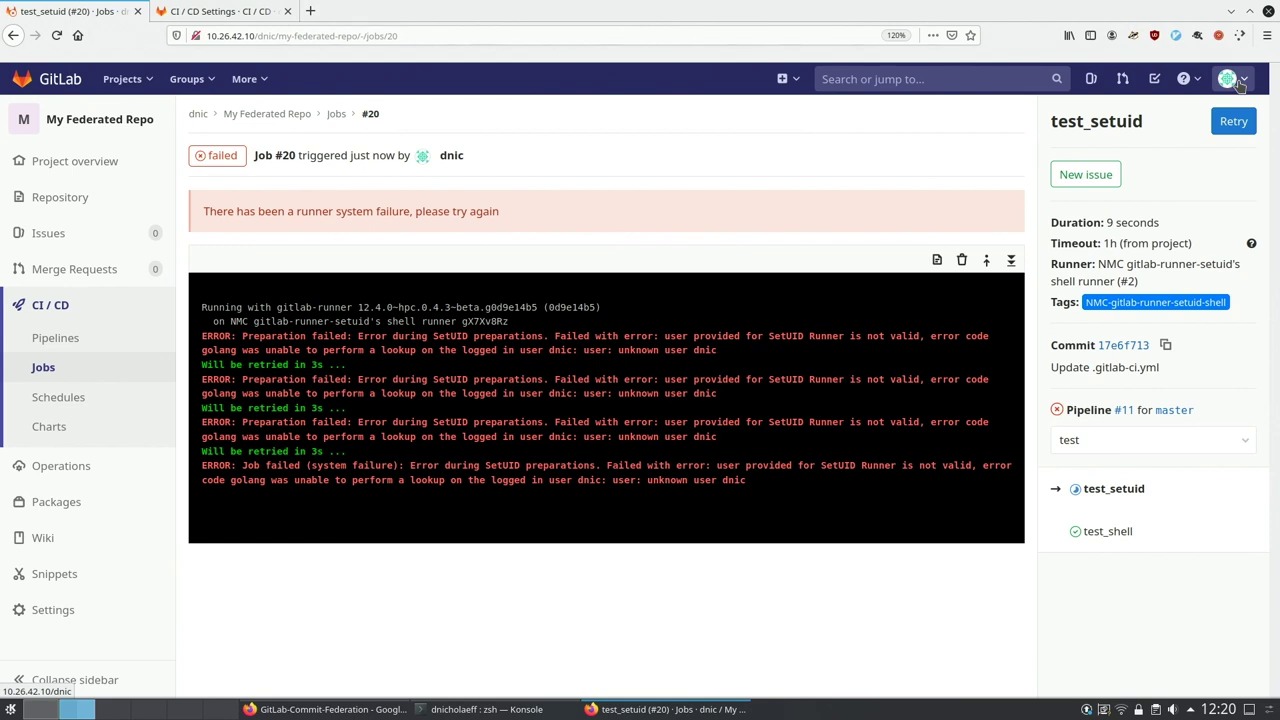
Look up the account's display name and username in the avatar menu, then close it.
left_click(1239, 84)
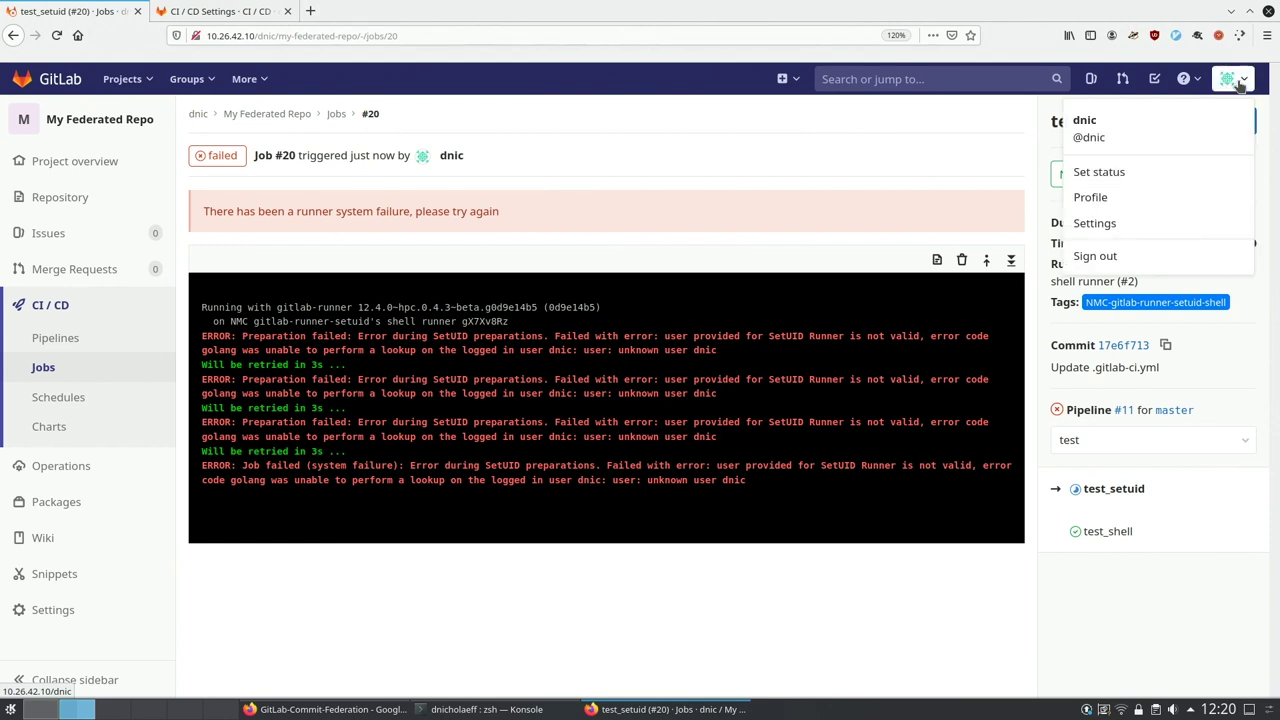
left_click_drag(1105, 122, 1075, 121)
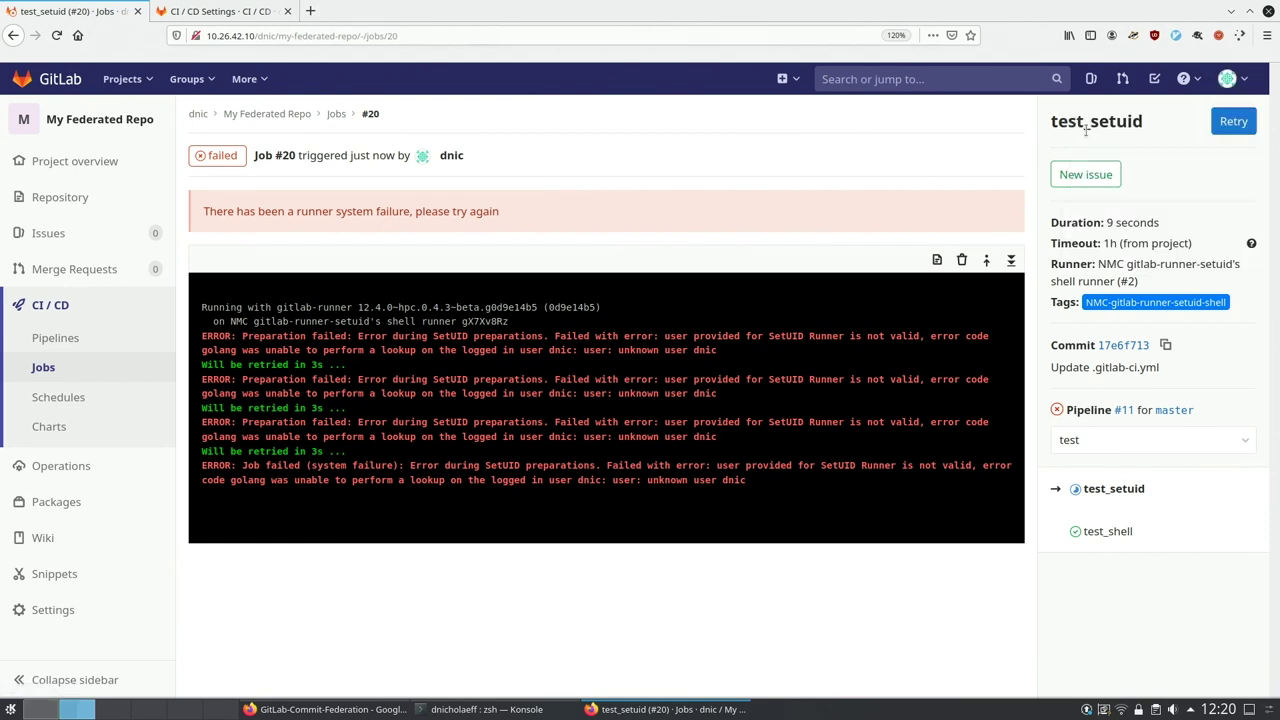
left_click(1227, 82)
left_click_drag(1108, 138, 1084, 134)
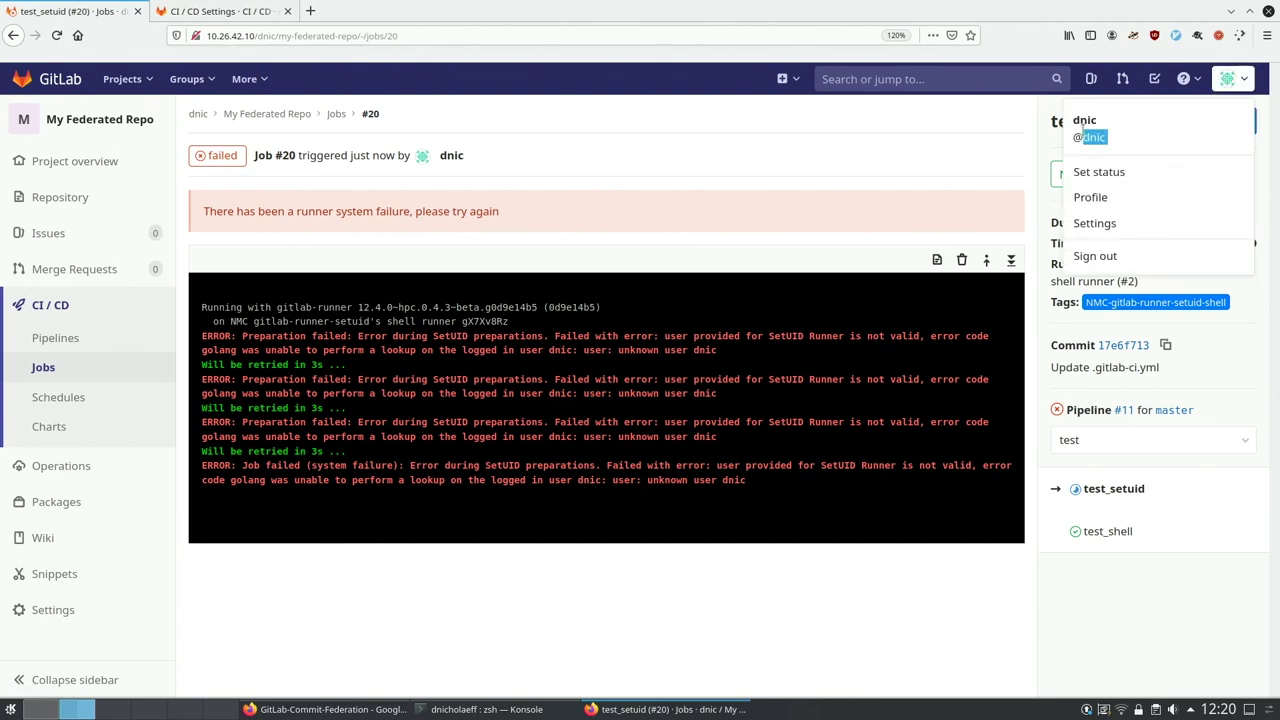
left_click(829, 143)
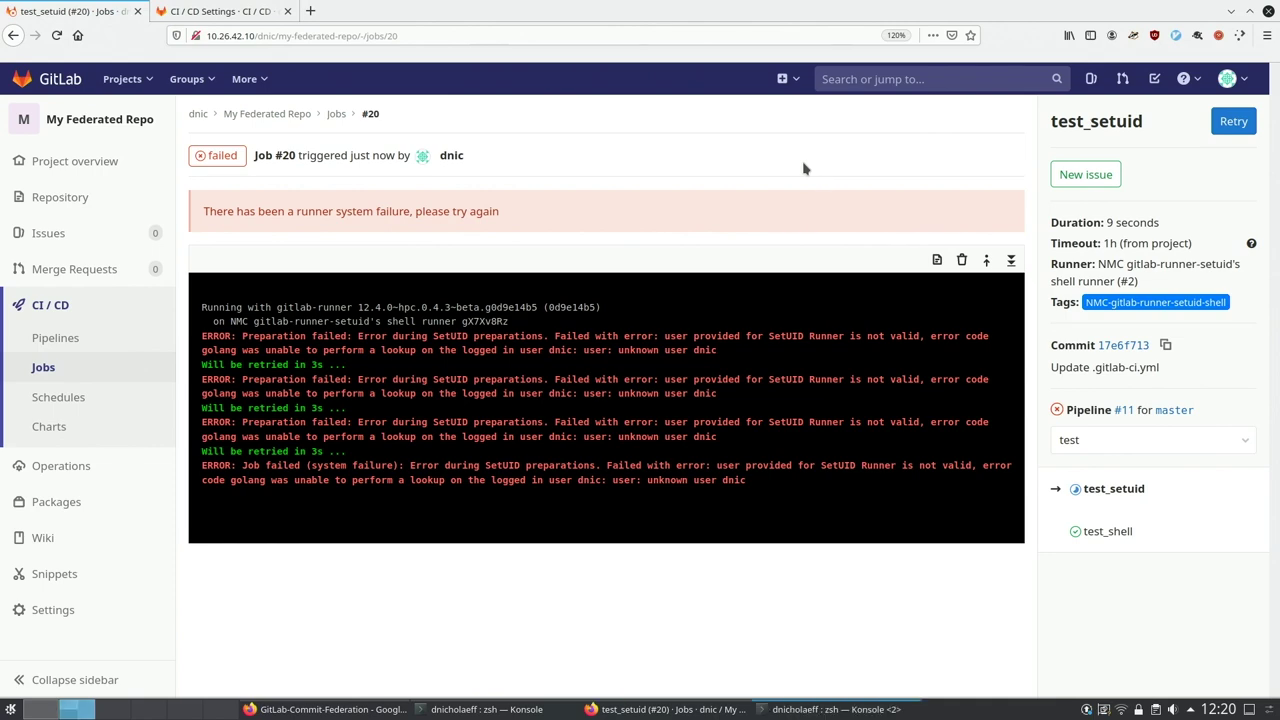
Open a Konsole window with enlarged text and tile it to the right half.
key("ctrl+alt+t")
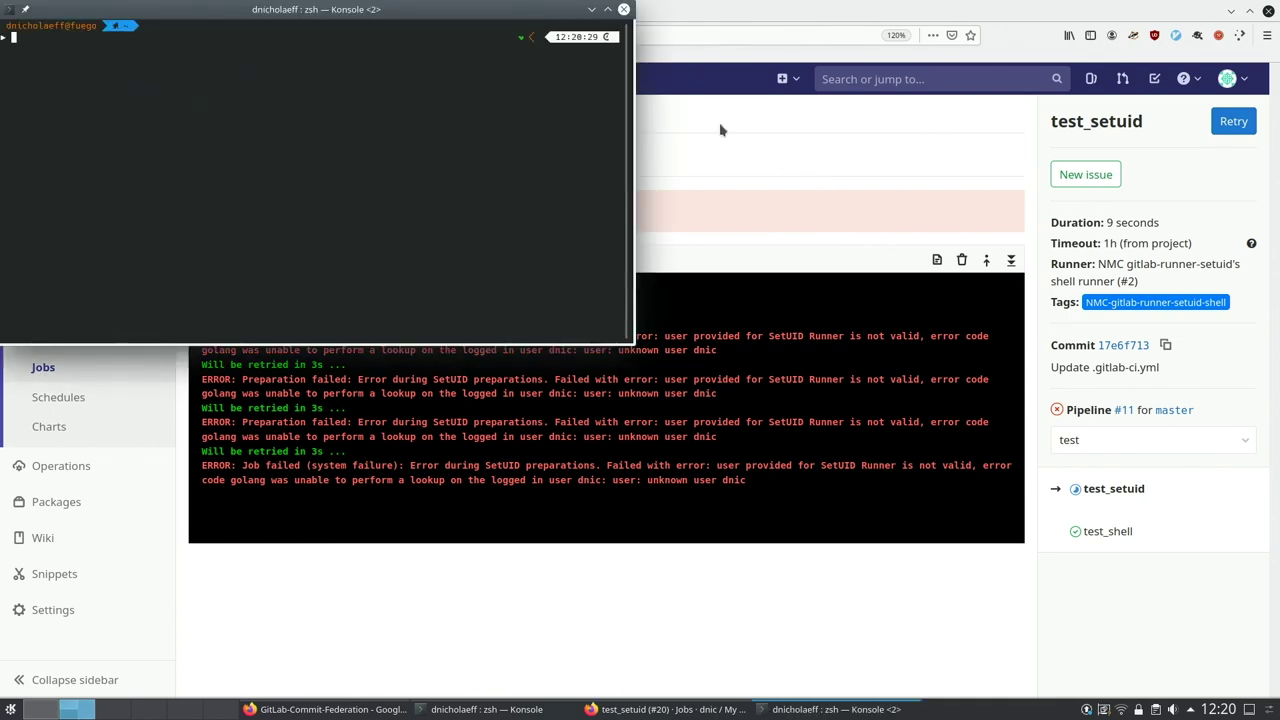
key("ctrl+plus")
key("ctrl+plus")
key("ctrl+plus")
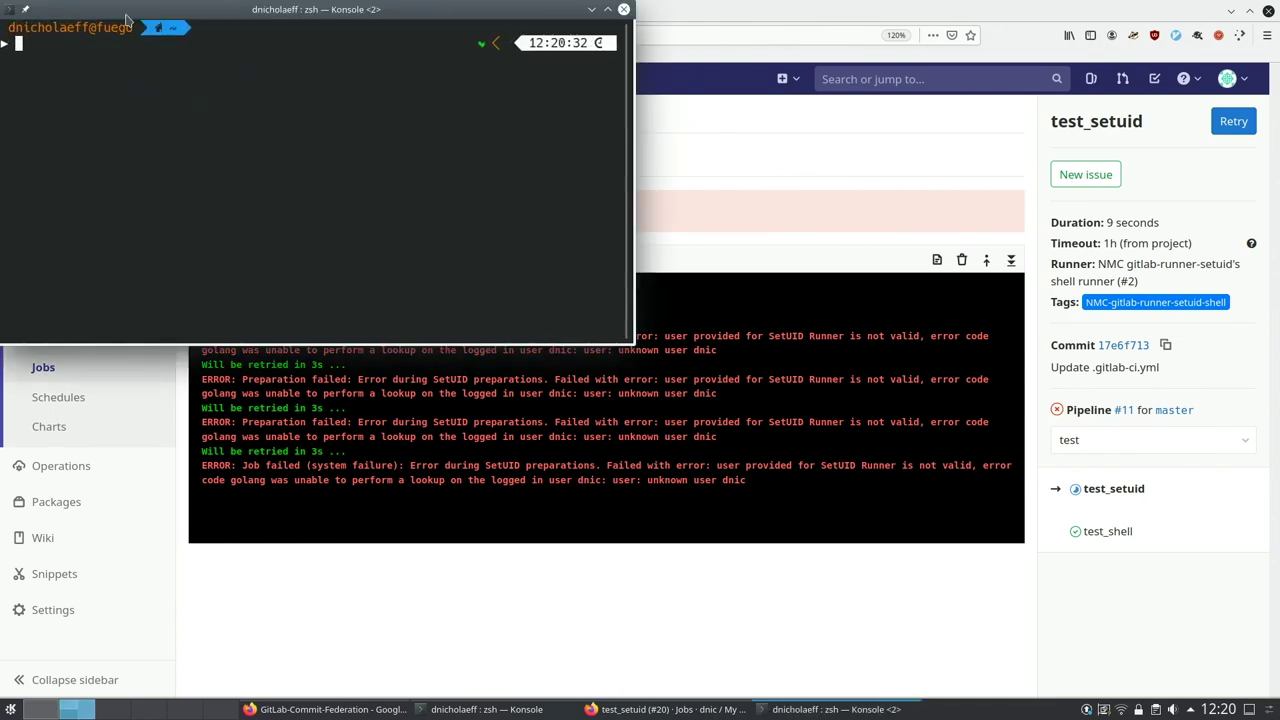
left_click_drag(88, 27, 3, 27)
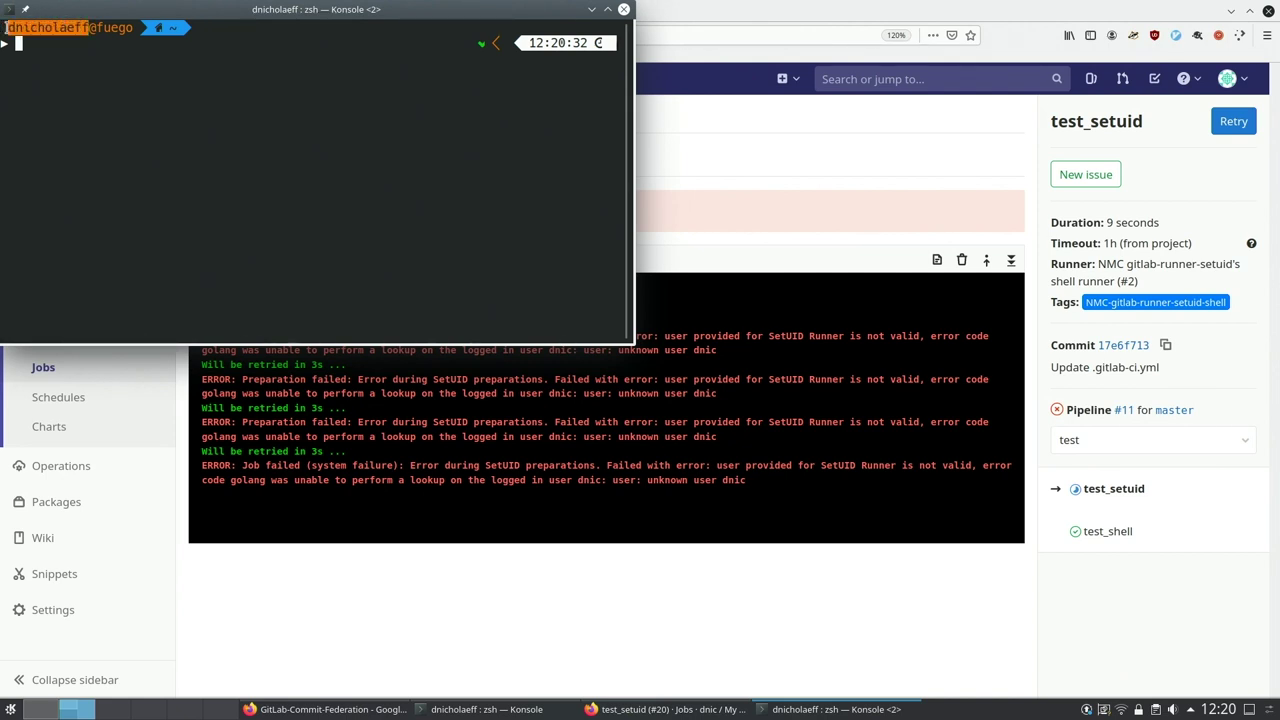
left_click(111, 126)
key("super+Right")
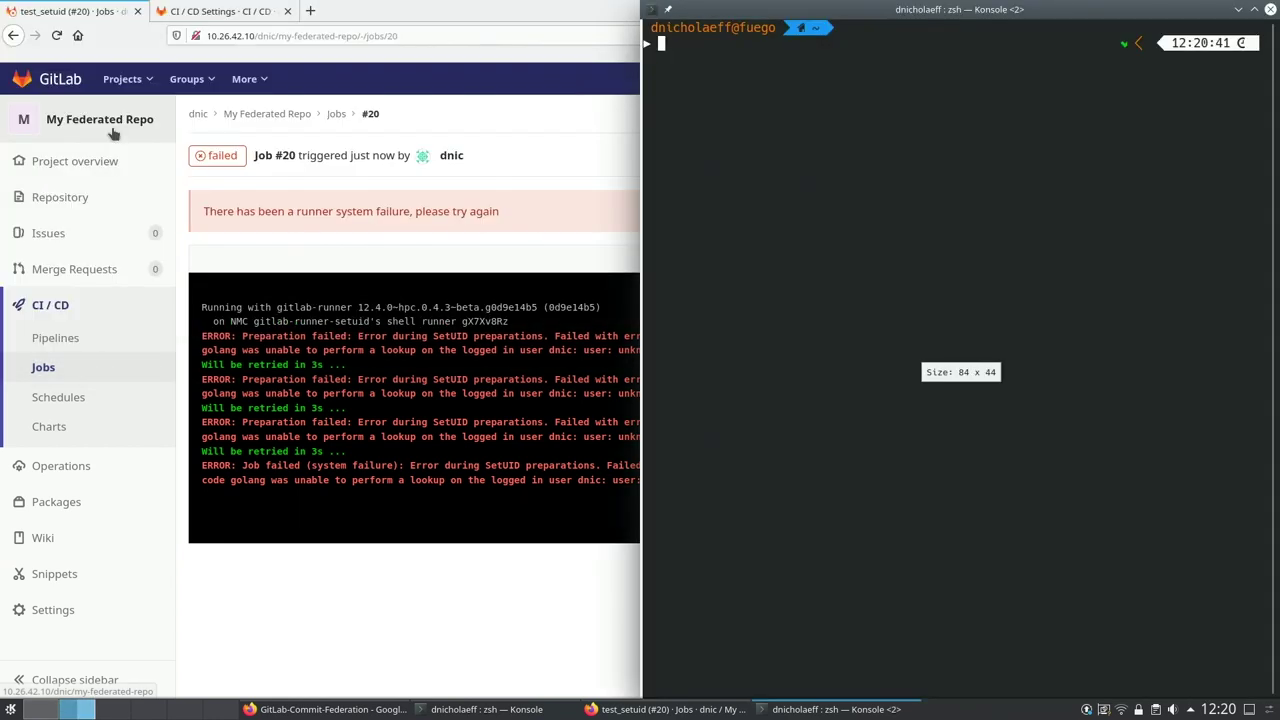
From workspace/ECP/gitlab-runner, start out/binaries/gitlab-runner-linux-amd64 run, then return to the browser.
type("cd workspace/ECP/")
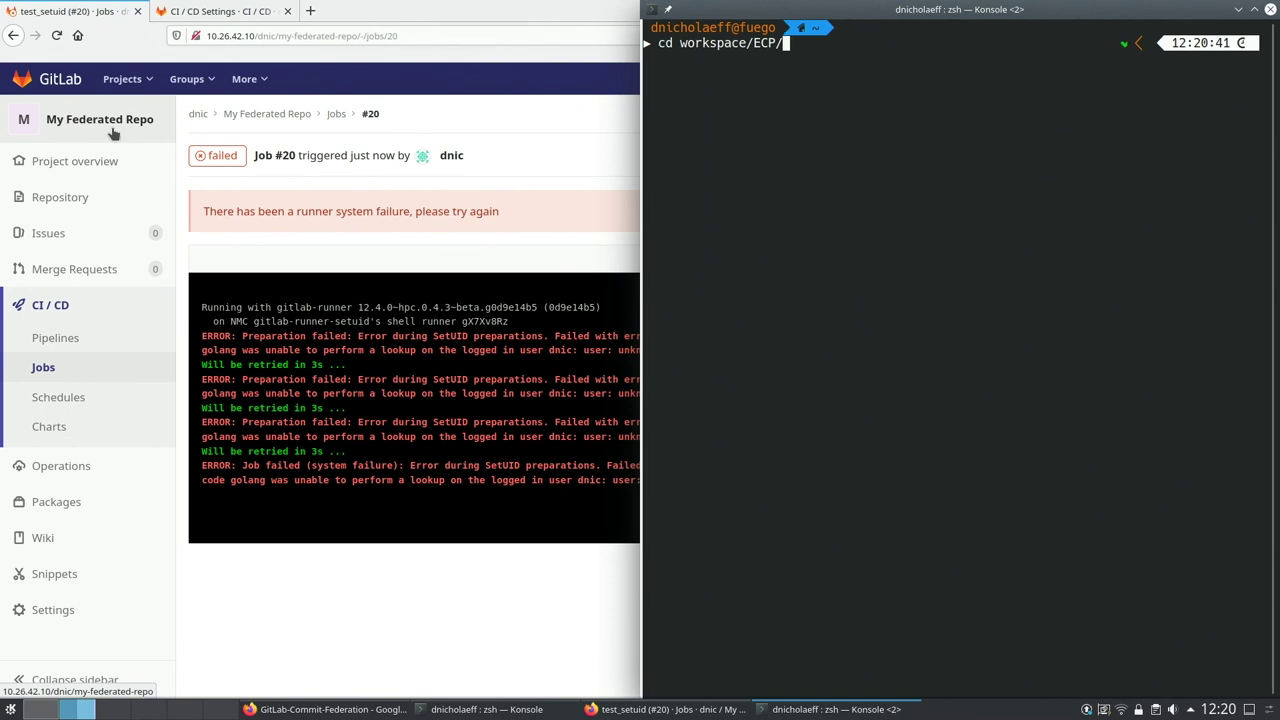
type("gitlab-runner/")
key("Return")
type("out/bi")
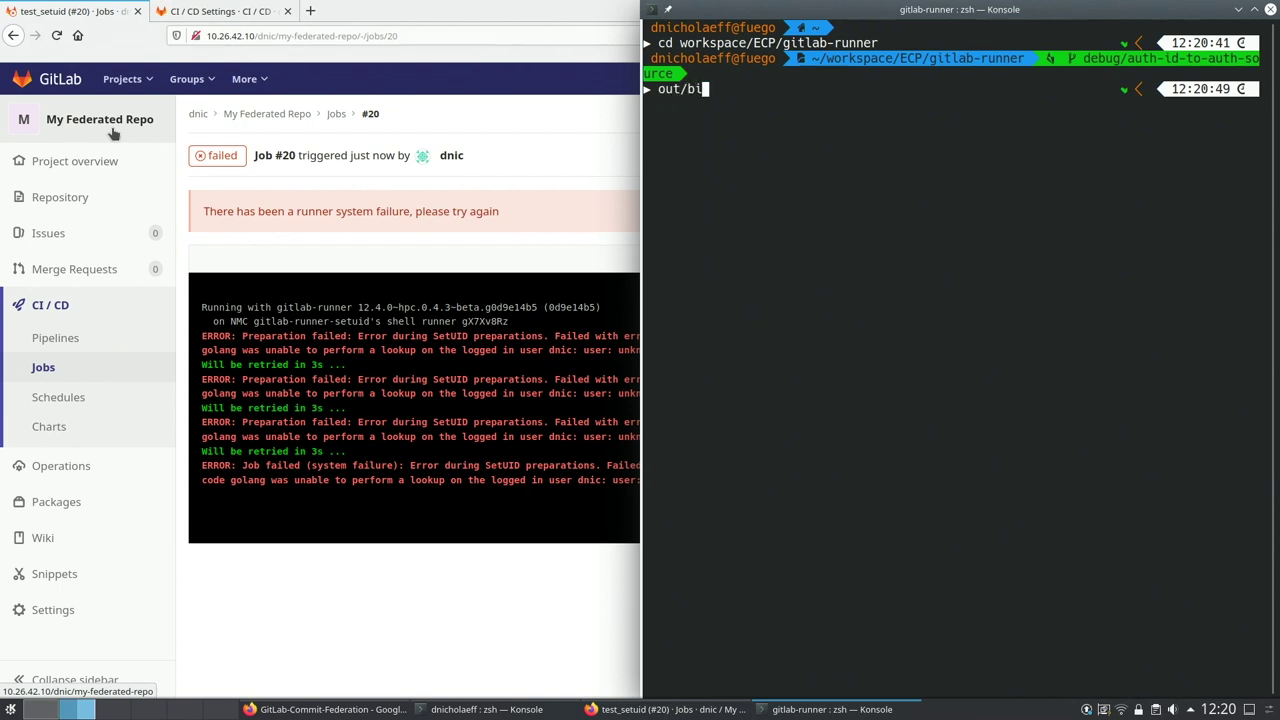
key("Tab")
key("Tab")
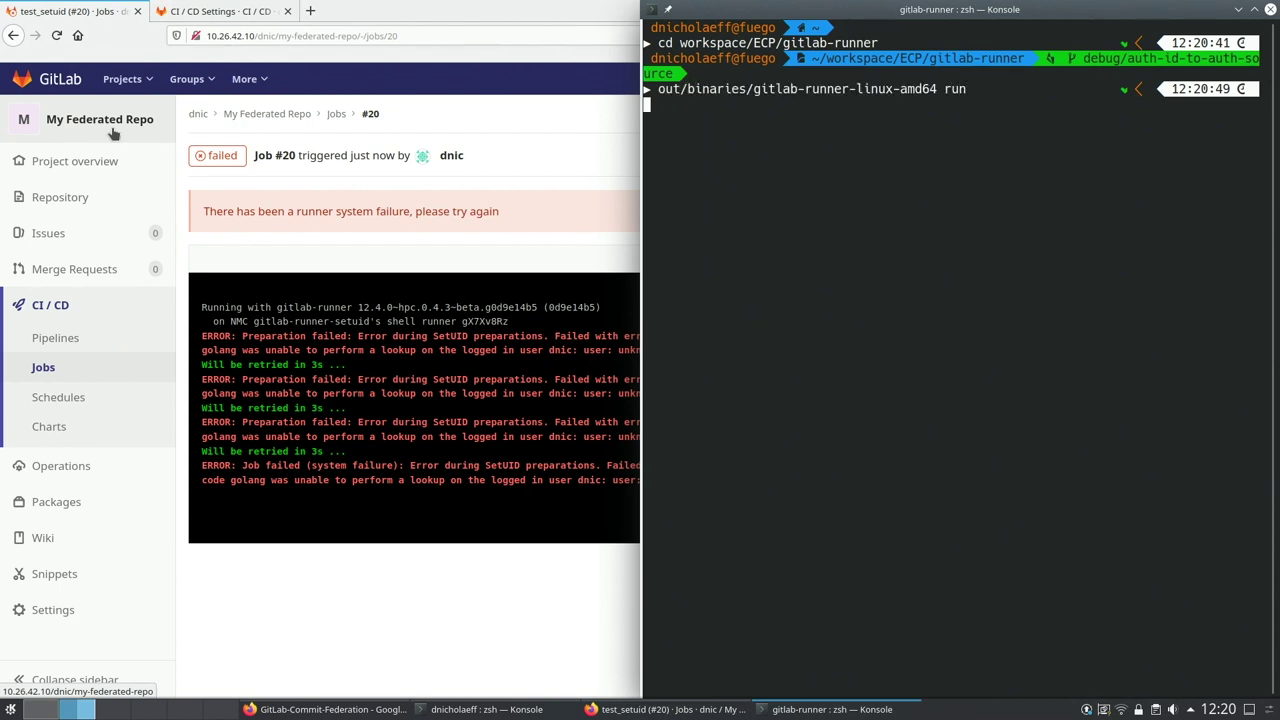
key("Return")
left_click(288, 578)
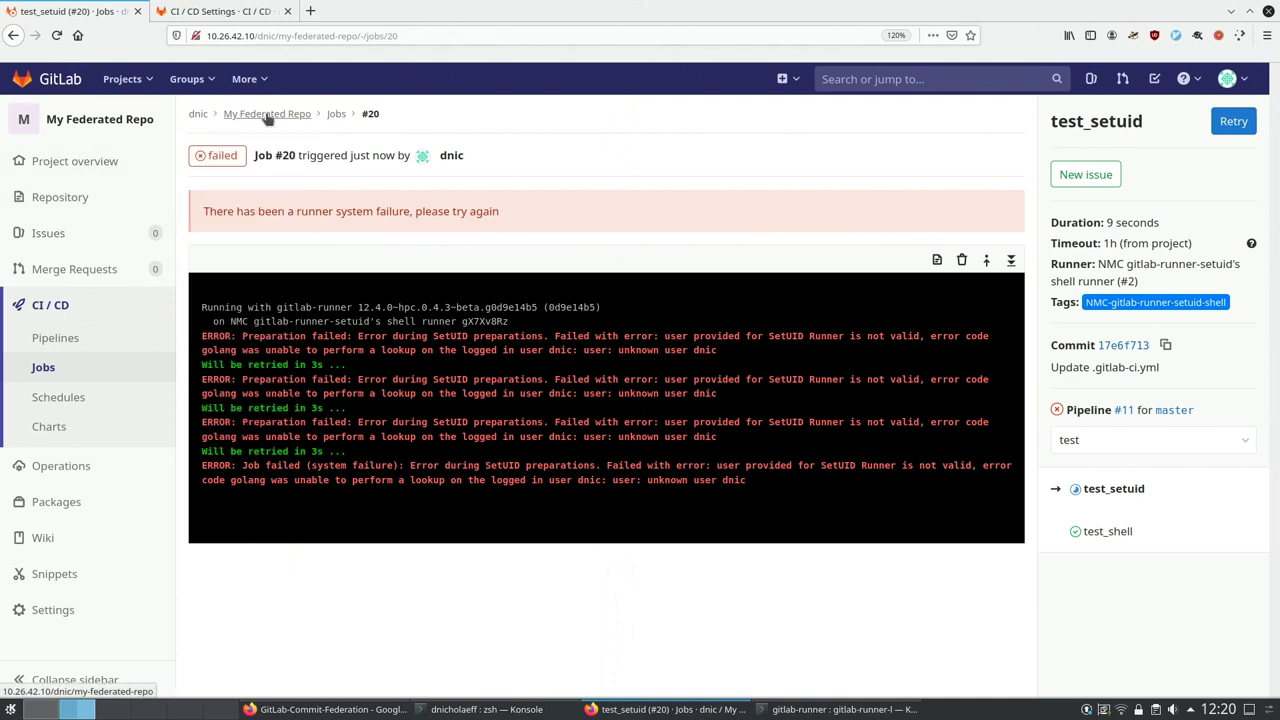
In My Federated Repo's .gitlab-ci.yml, change the tag to fuego-setuid-shell, commit, and open Pipelines.
left_click(128, 122)
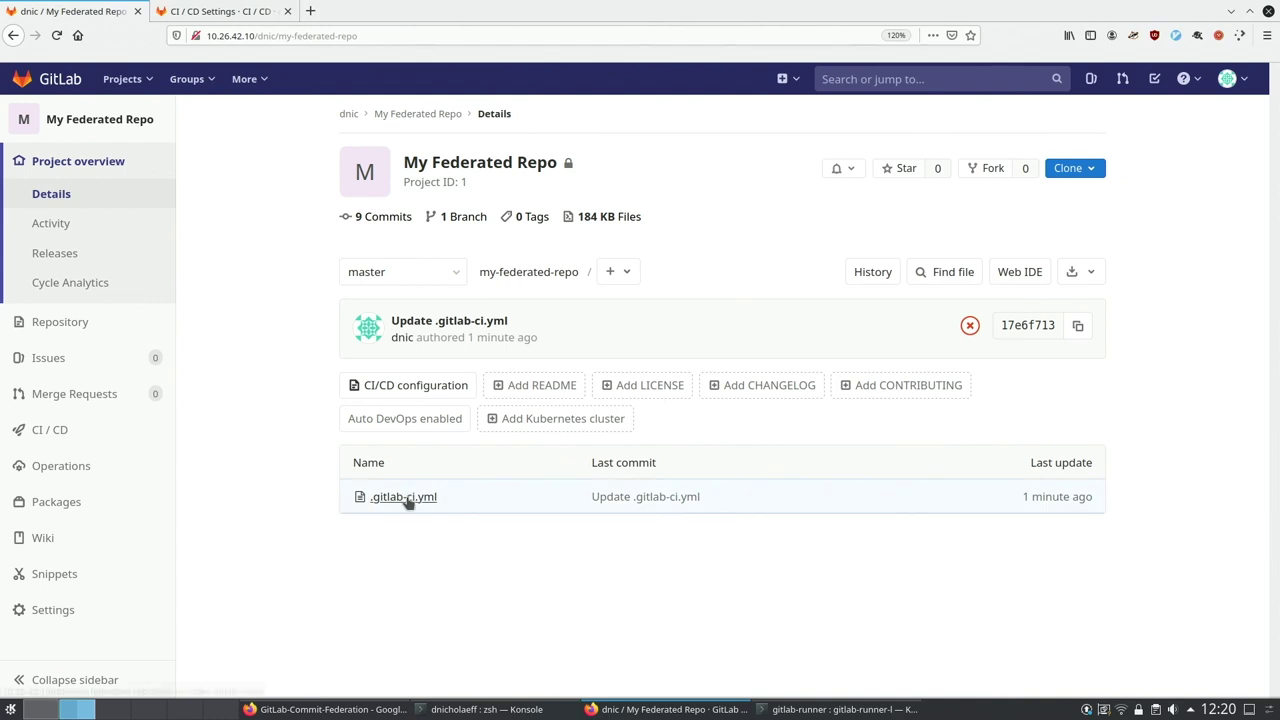
left_click(405, 497)
left_click(900, 322)
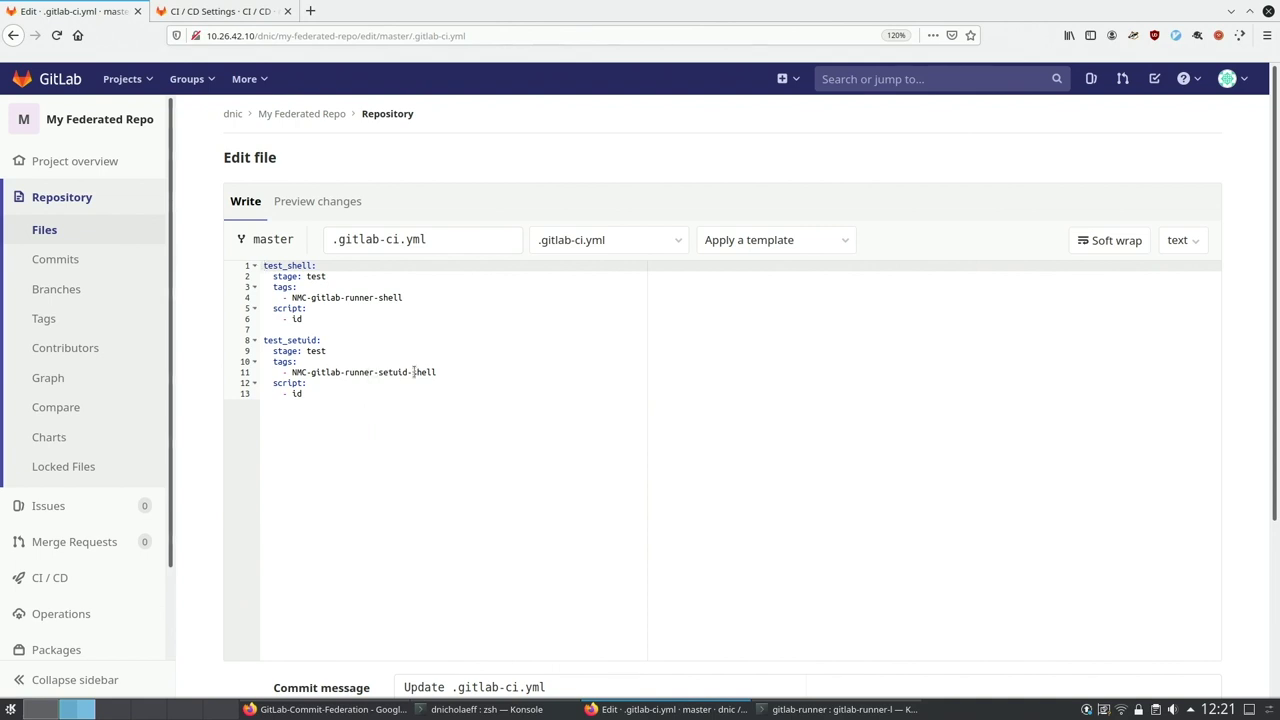
left_click_drag(373, 372, 292, 372)
type("fuego")
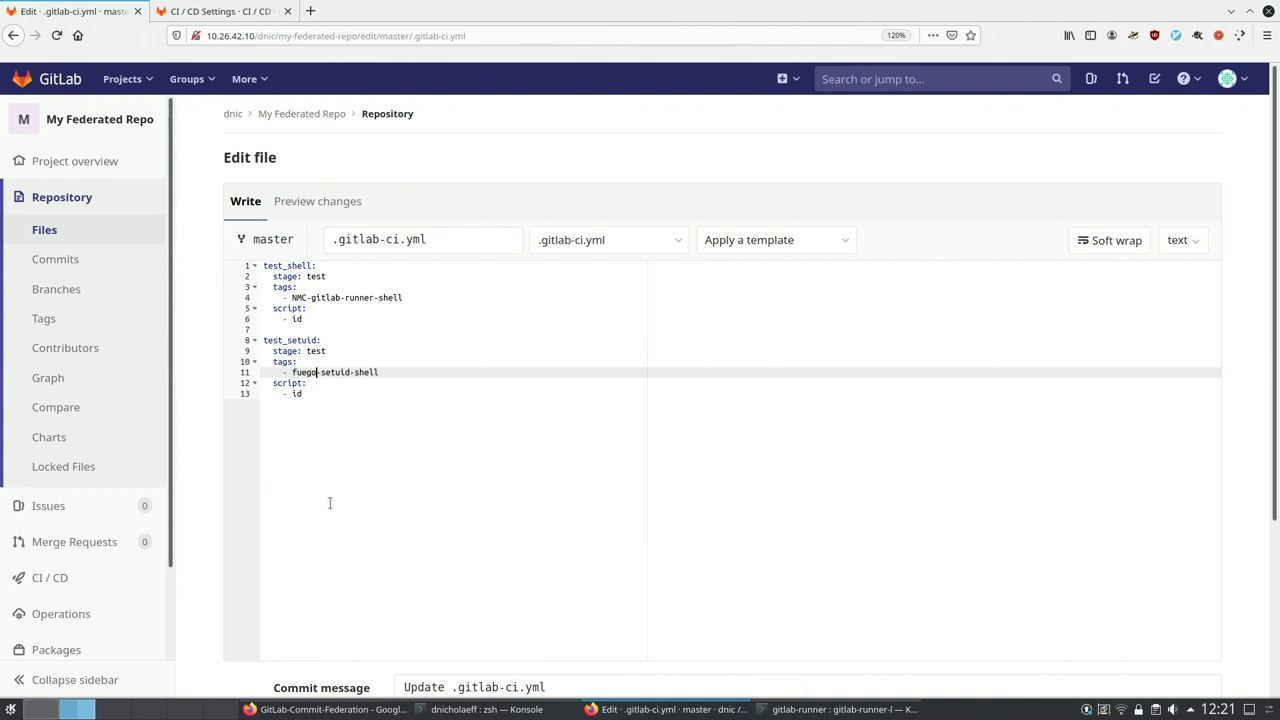
scroll(329, 505, "down", 5)
left_click(285, 606)
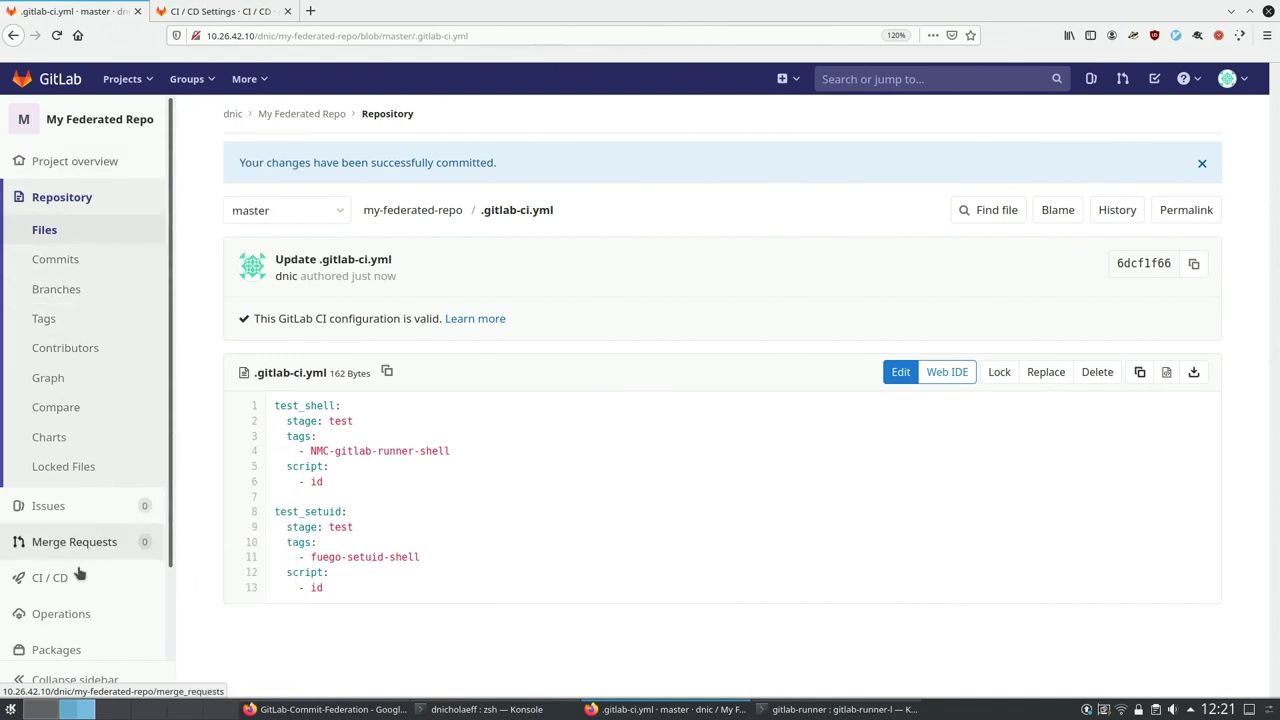
mouse_move(80, 574)
left_click(197, 580)
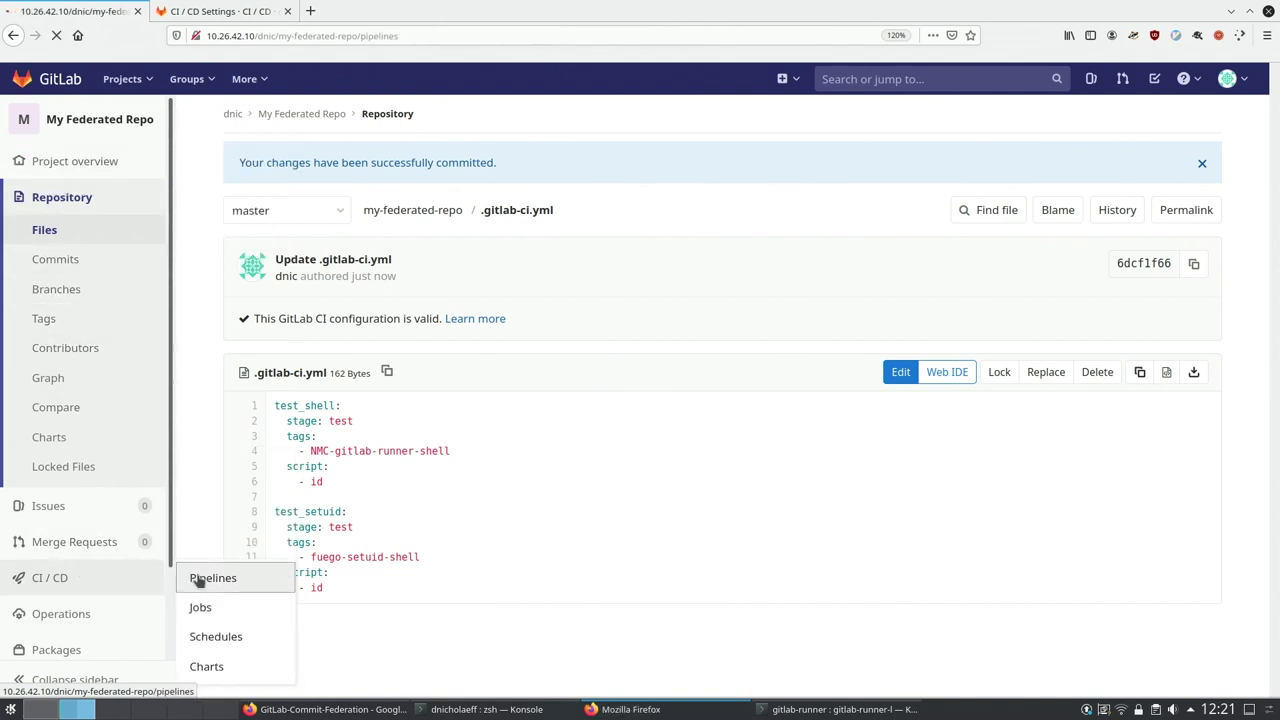
Open test_setuid job #22 in pipeline #12 and check the registered runners in CI / CD settings.
left_click(260, 244)
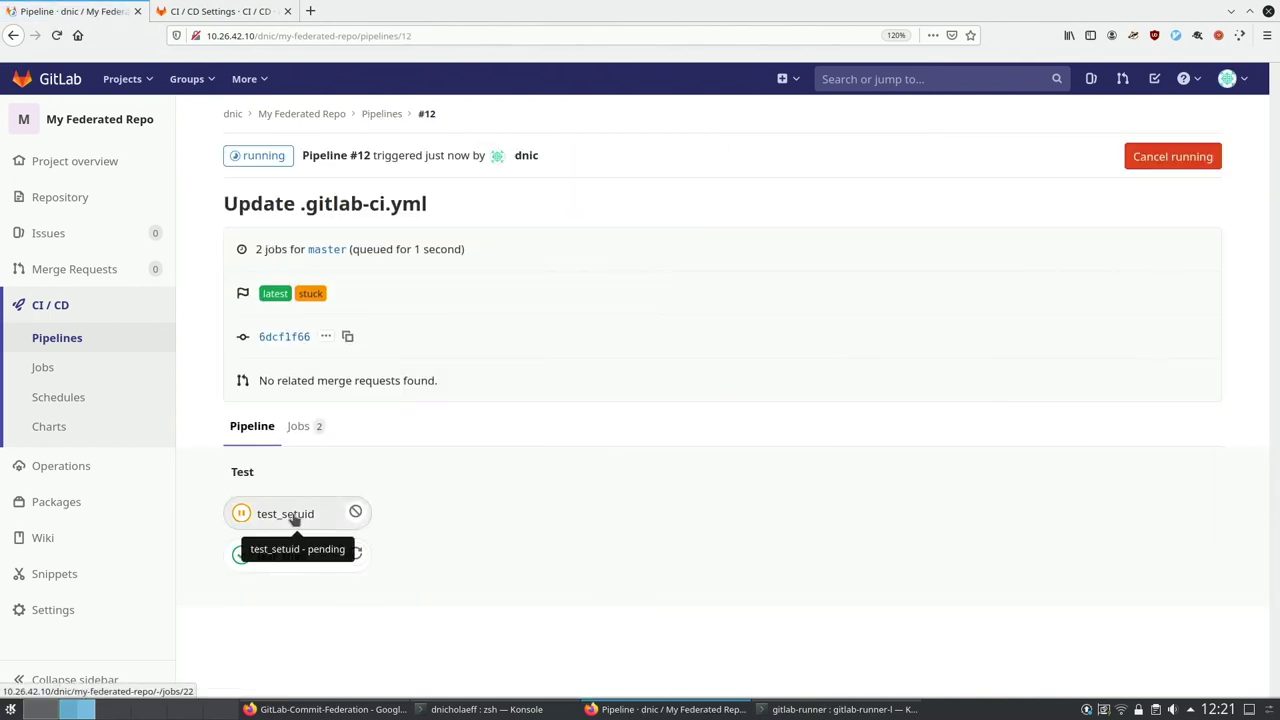
left_click(295, 516)
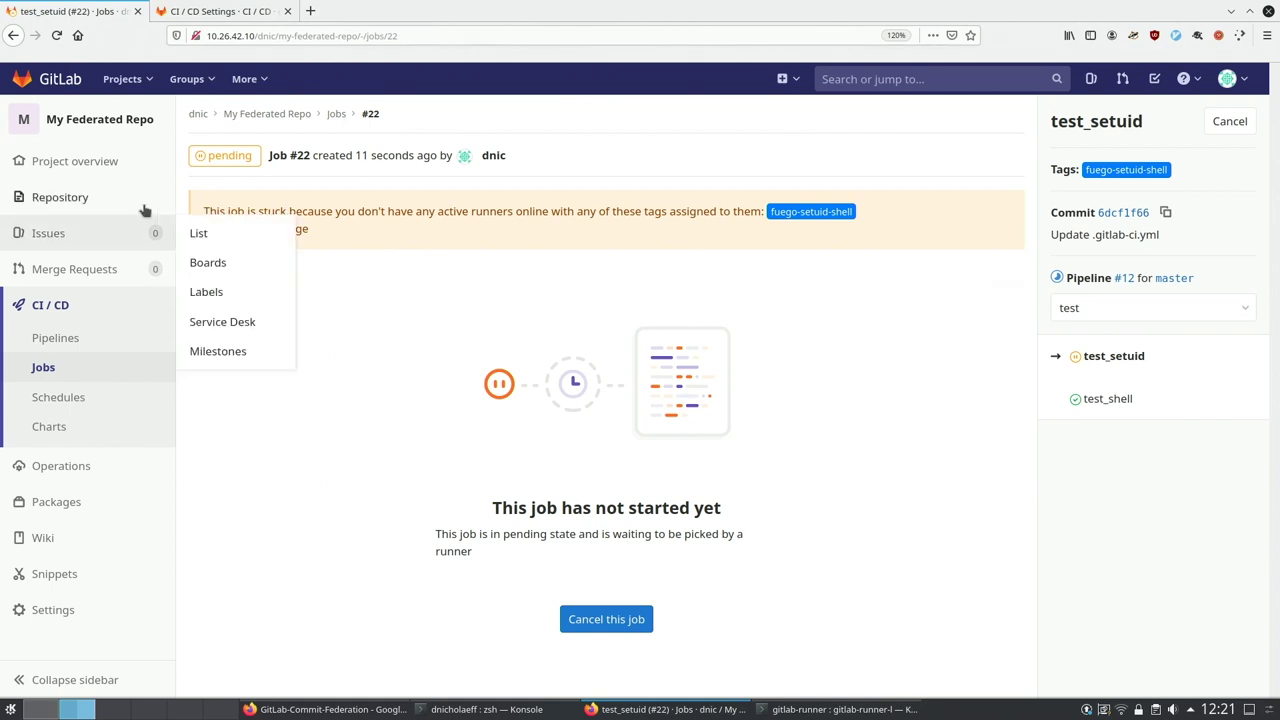
left_click(200, 11)
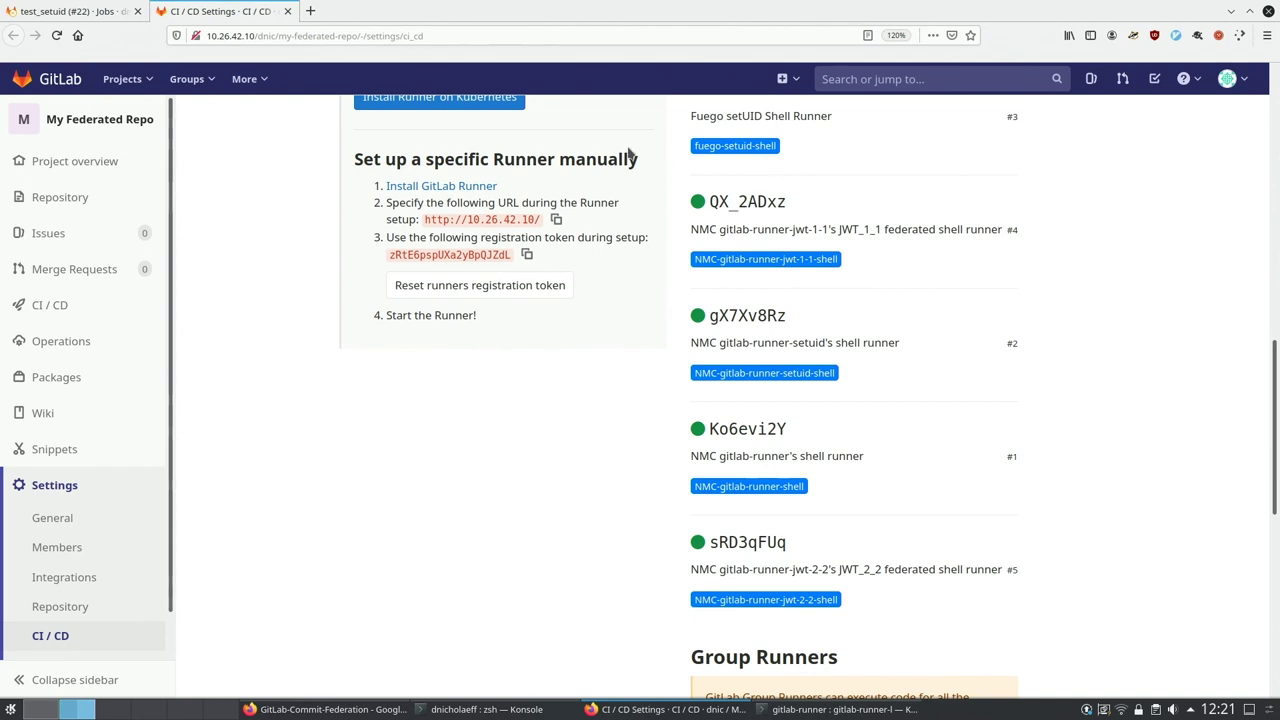
left_click(90, 13)
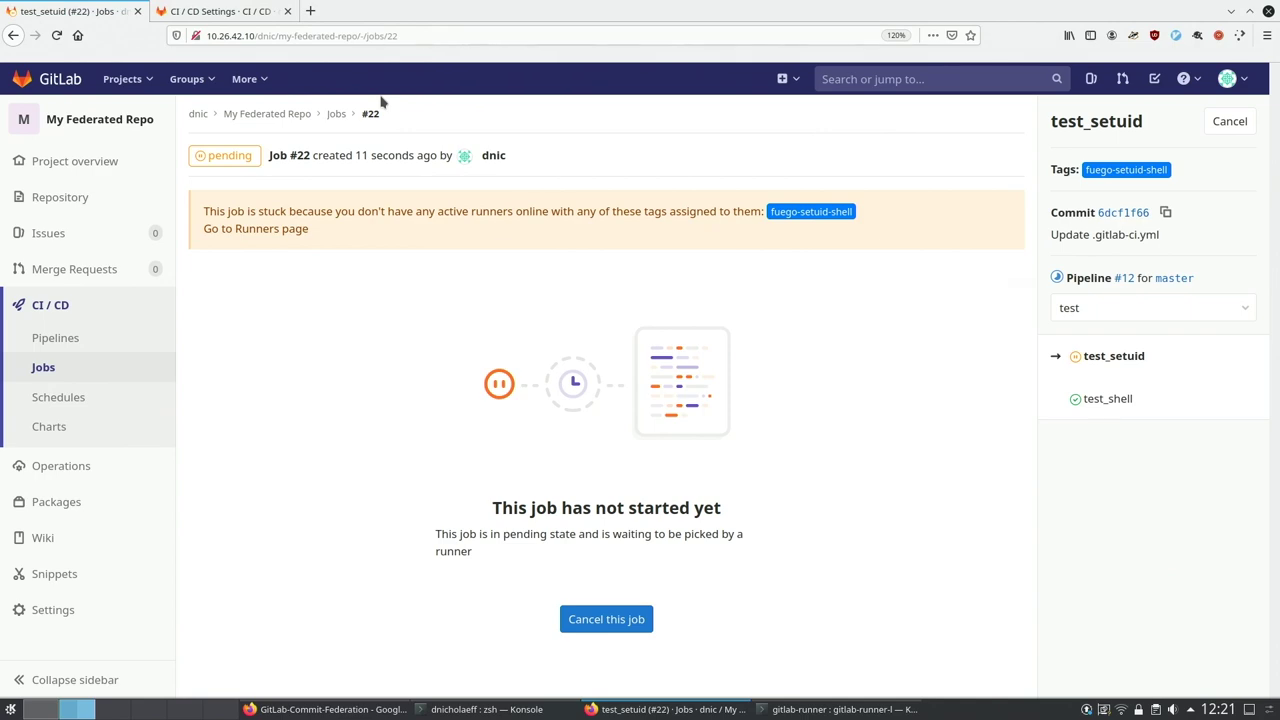
Stop the running gitlab-runner in Konsole and clear the terminal.
key("alt+Tab")
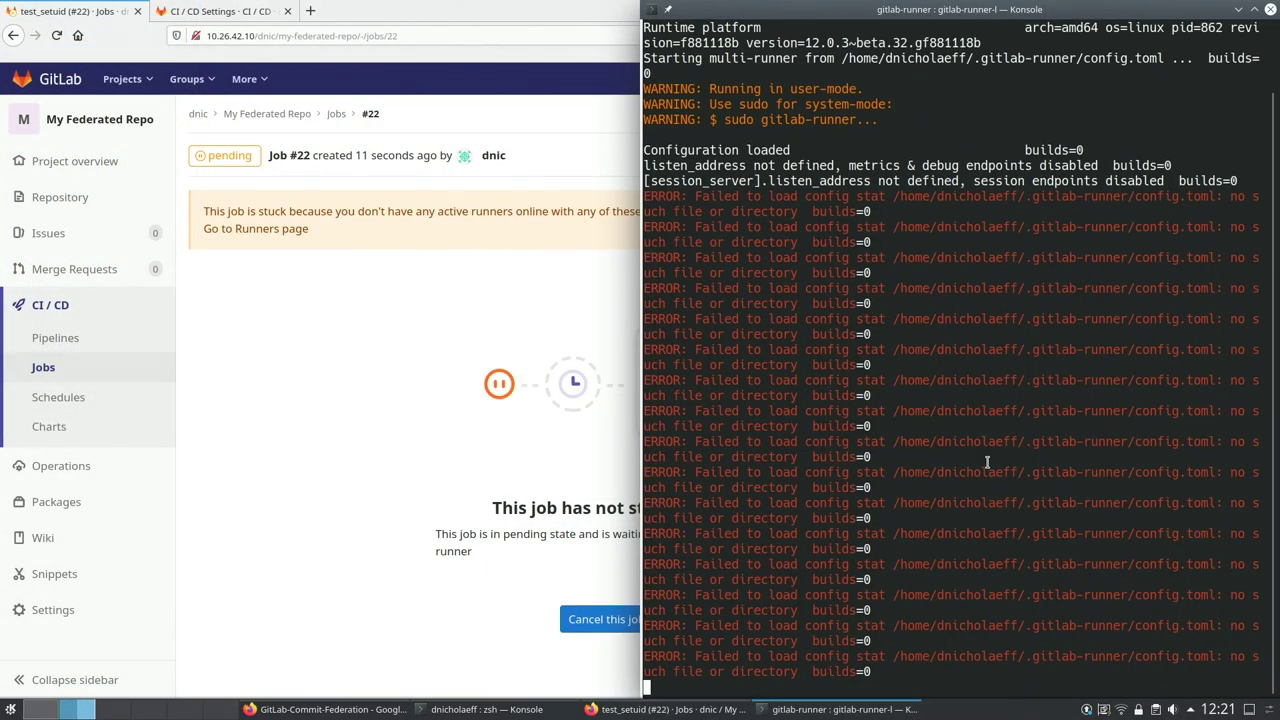
key("ctrl+c")
key("ctrl+l")
type("bat config.tom")
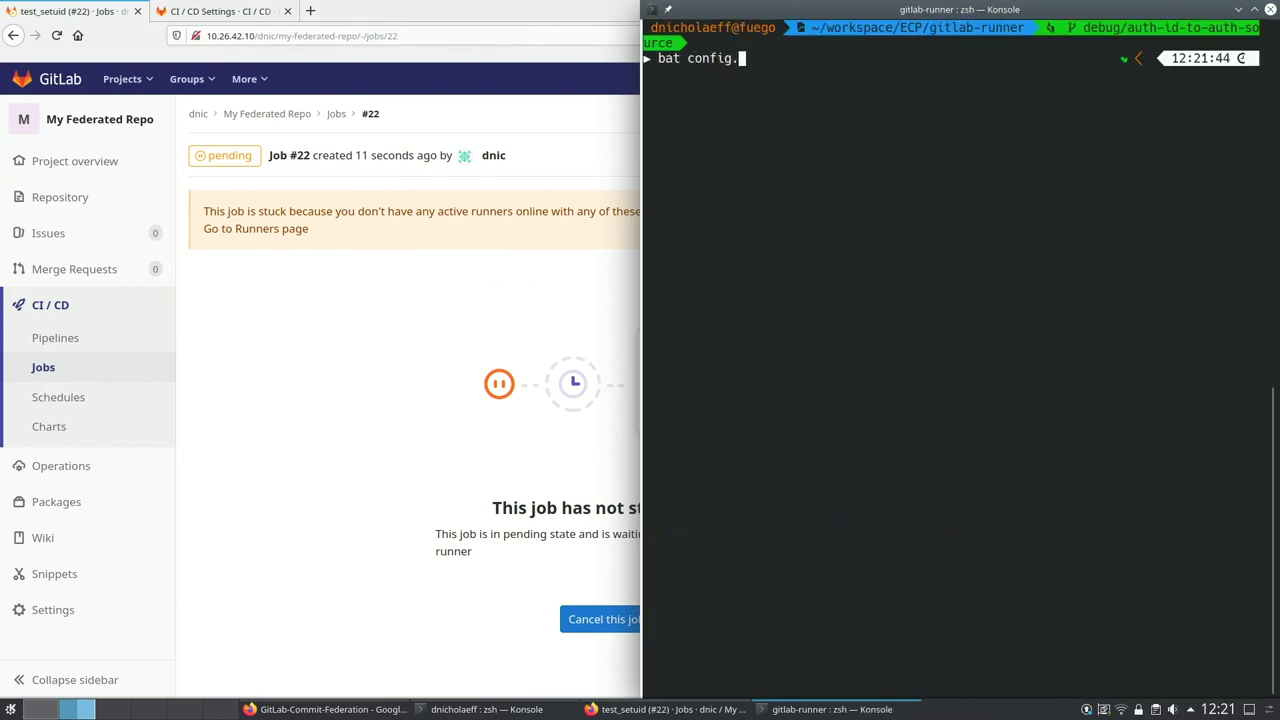
key("BackSpace")
key("BackSpace")
key("BackSpace")
key("BackSpace")
key("BackSpace")
key("BackSpace")
key("BackSpace")
key("BackSpace")
key("BackSpace")
key("BackSpace")
key("BackSpace")
key("BackSpace")
key("BackSpace")
key("BackSpace")
key("Up")
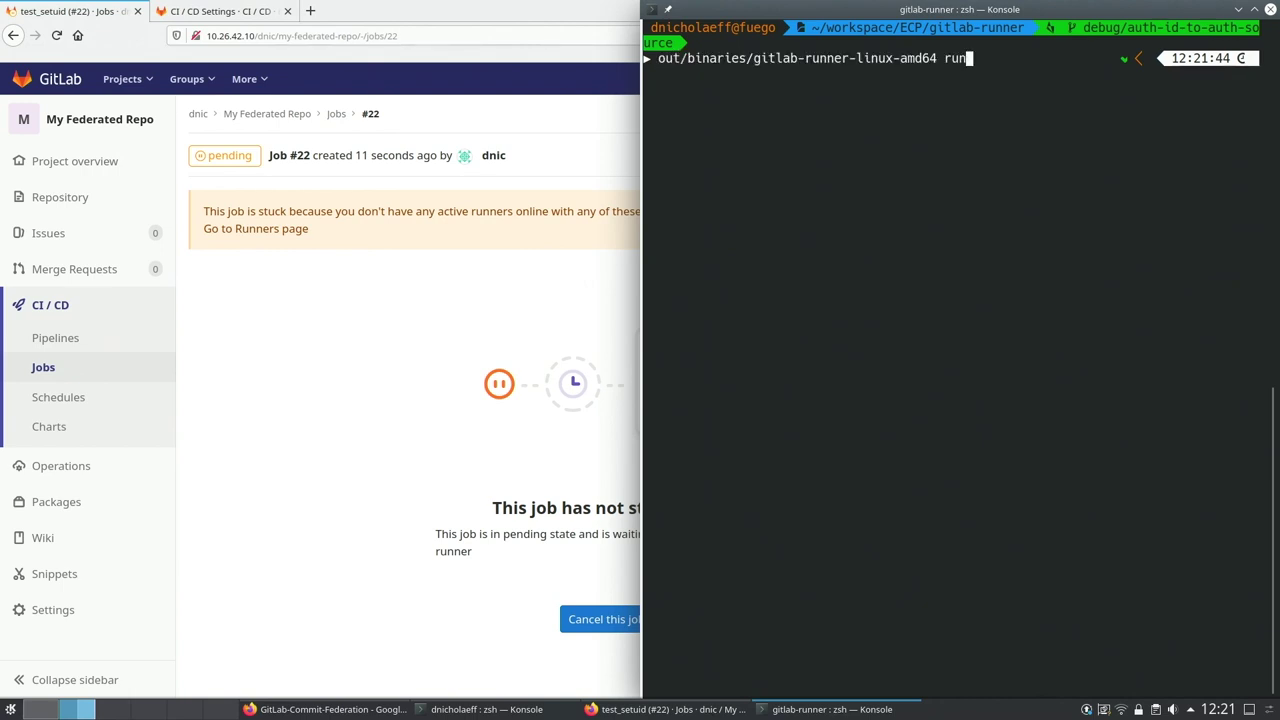
key("ctrl+u")
Become root with sudo zsh and rerun out/binaries/gitlab-runner-linux-amd64 run.
type("sudo zsh")
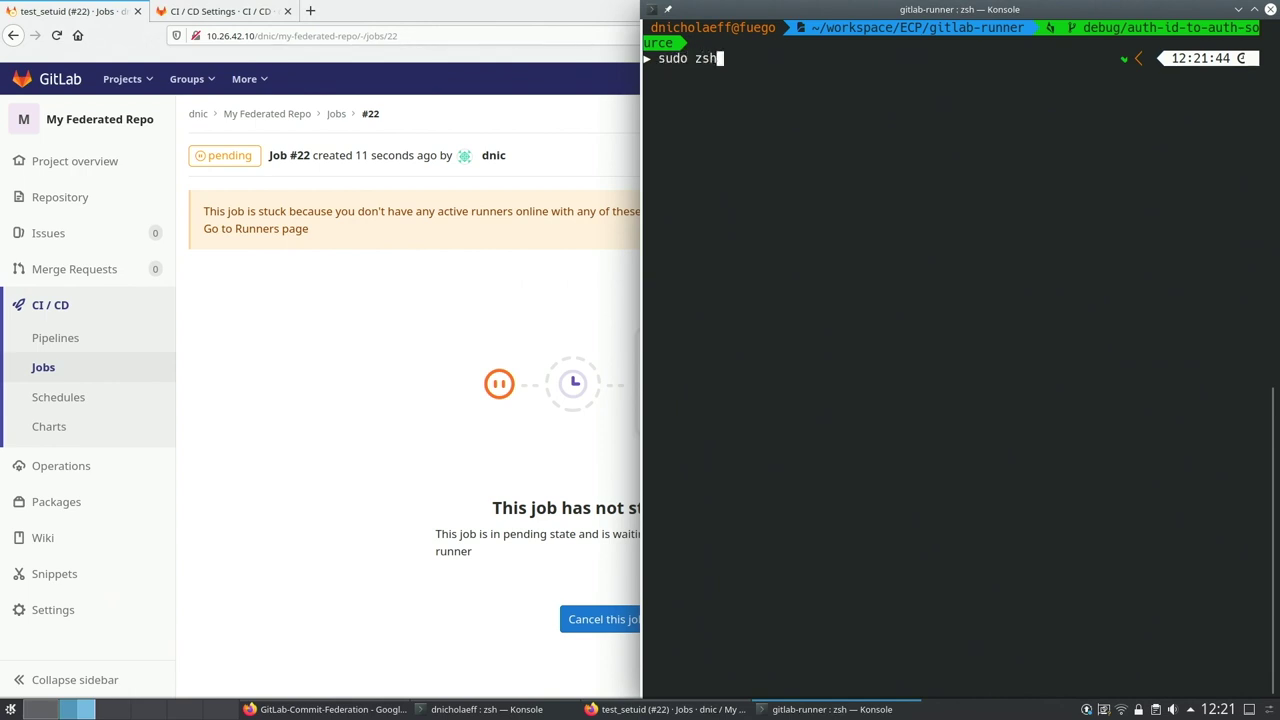
key("Return")
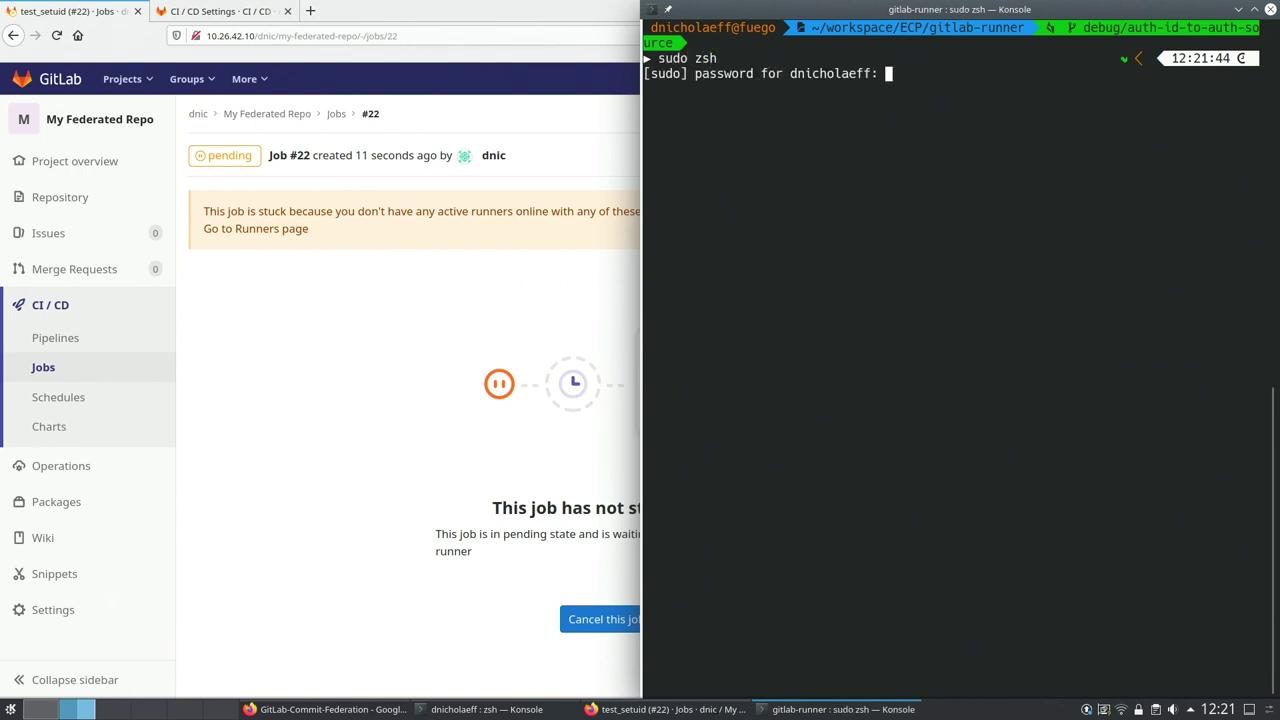
key("Return")
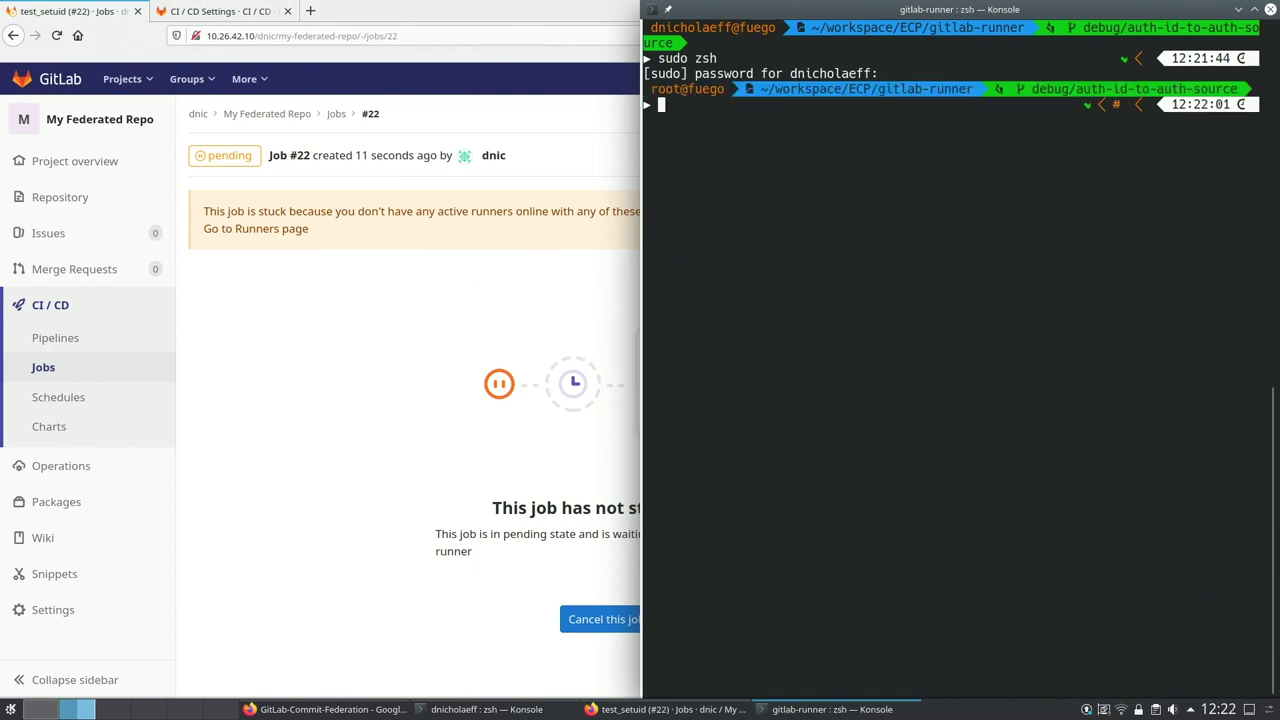
key("ctrl+l")
type("out/binaries/gitlab-runner-linux-amd64 run")
key("Return")
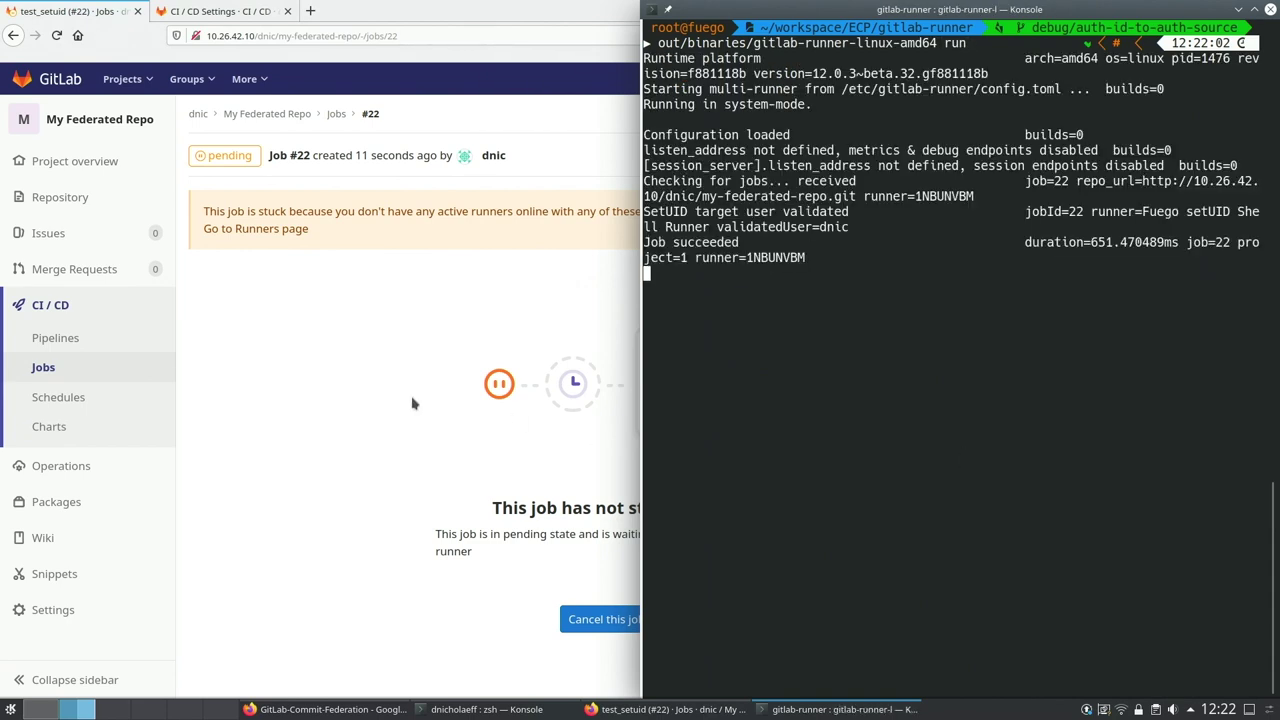
Compare the passed job's id output with the users listed by ls /home in a second terminal.
left_click(312, 366)
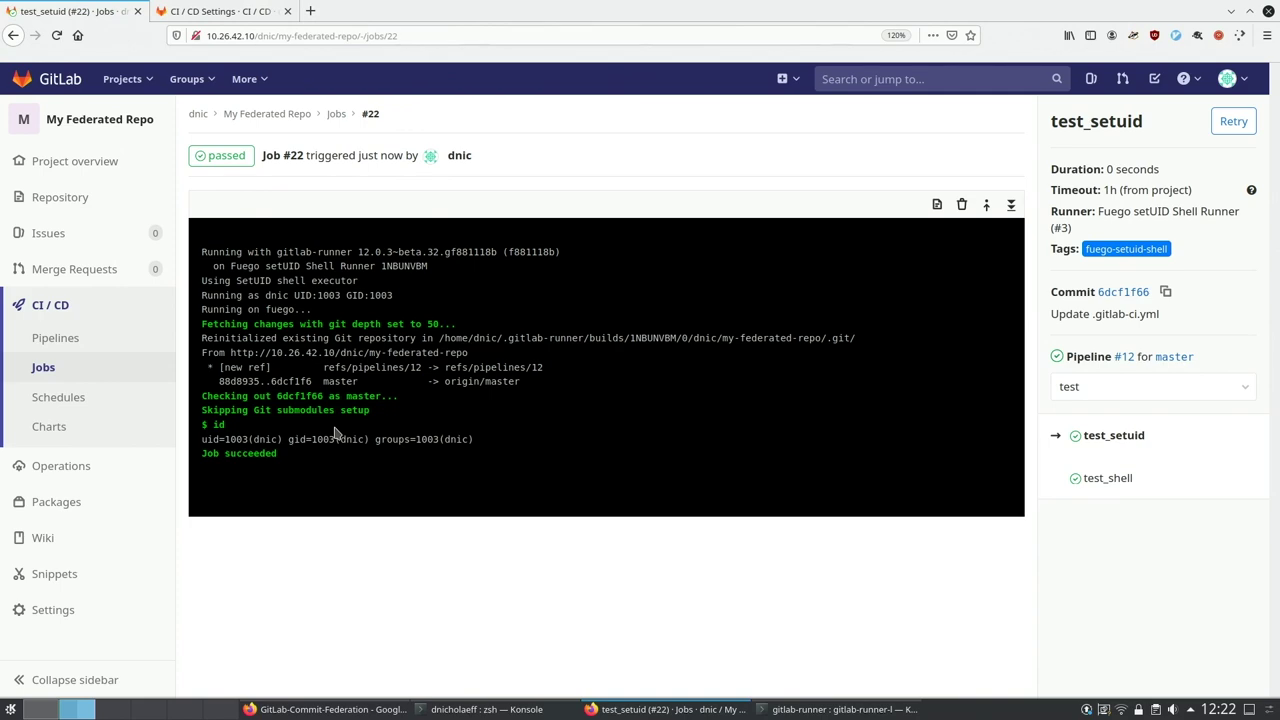
left_click_drag(479, 441, 270, 441)
key("alt+Tab")
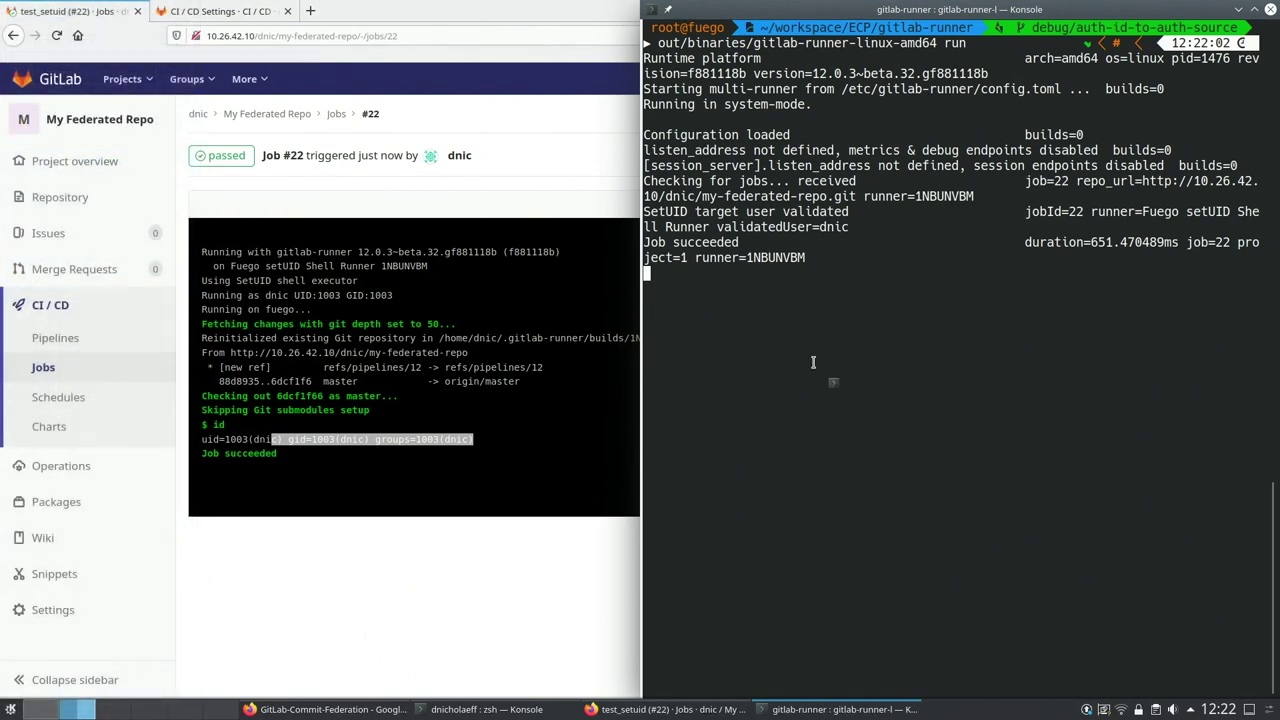
key("ctrl+alt+t")
type("ls /home")
key("Return")
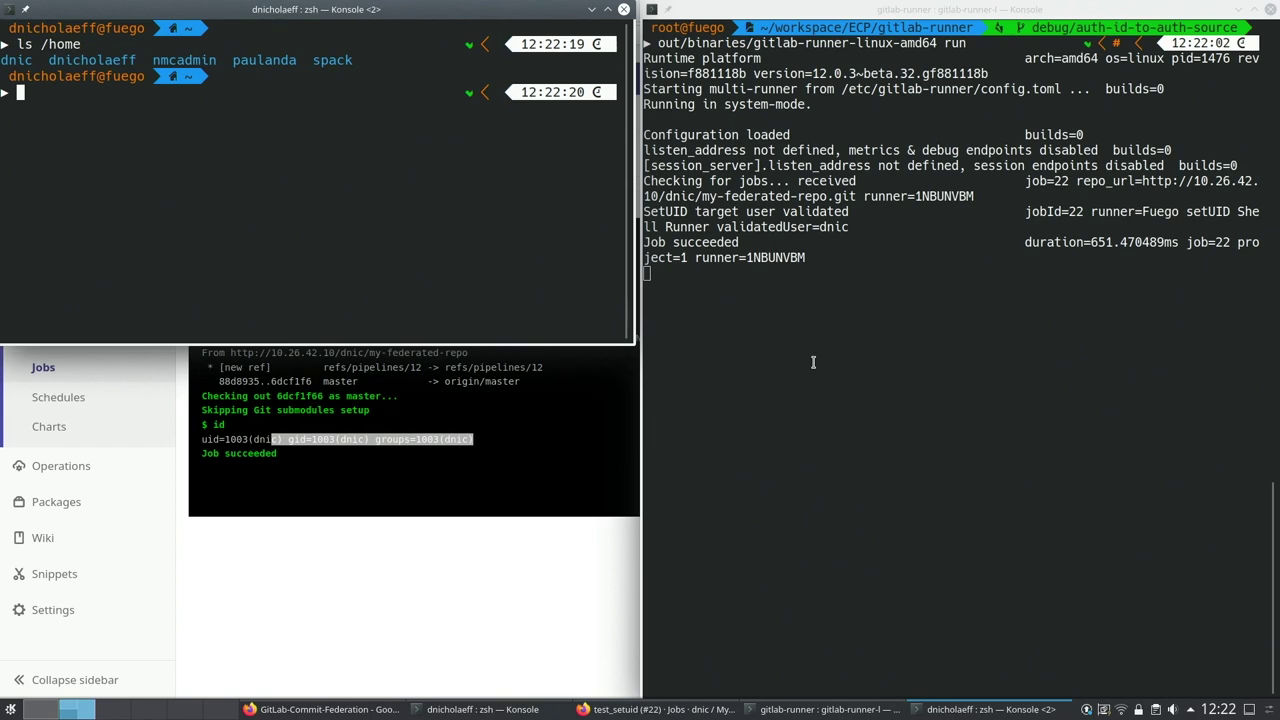
double_click(17, 60)
key("ctrl+d")
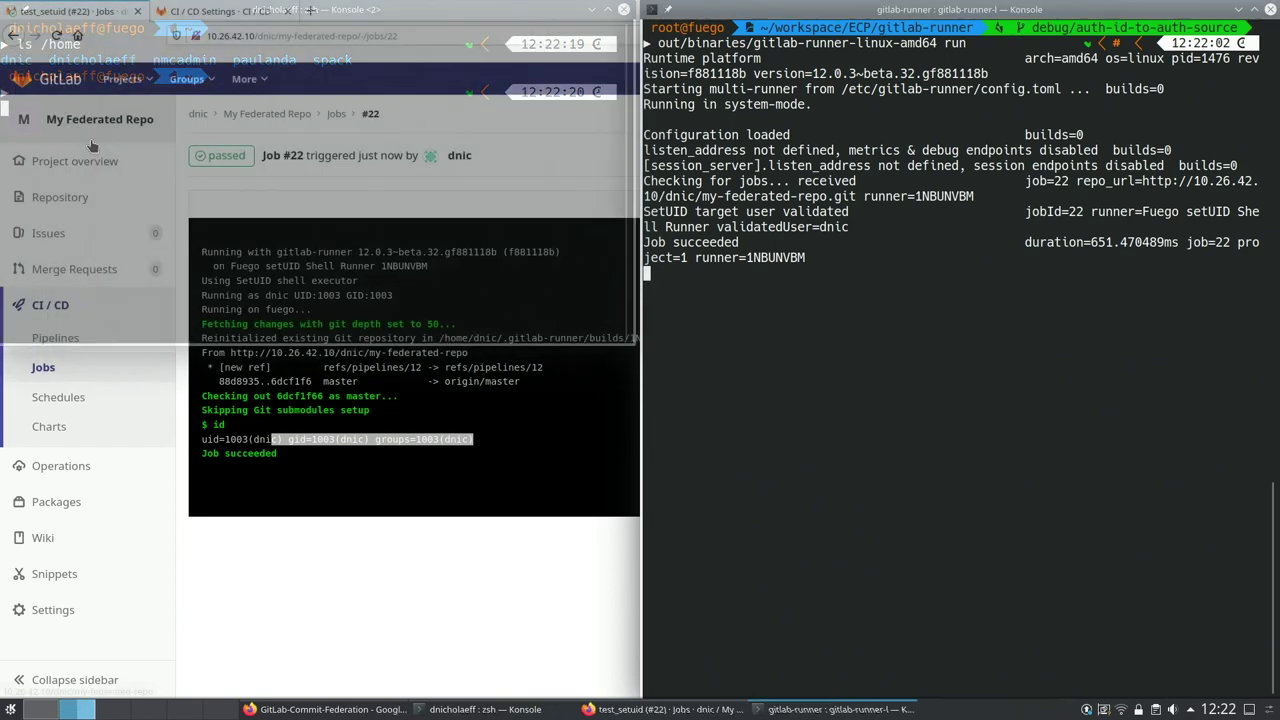
Open My Federated Repo's .gitlab-ci.yml, then open a new browser tab.
left_click(540, 187)
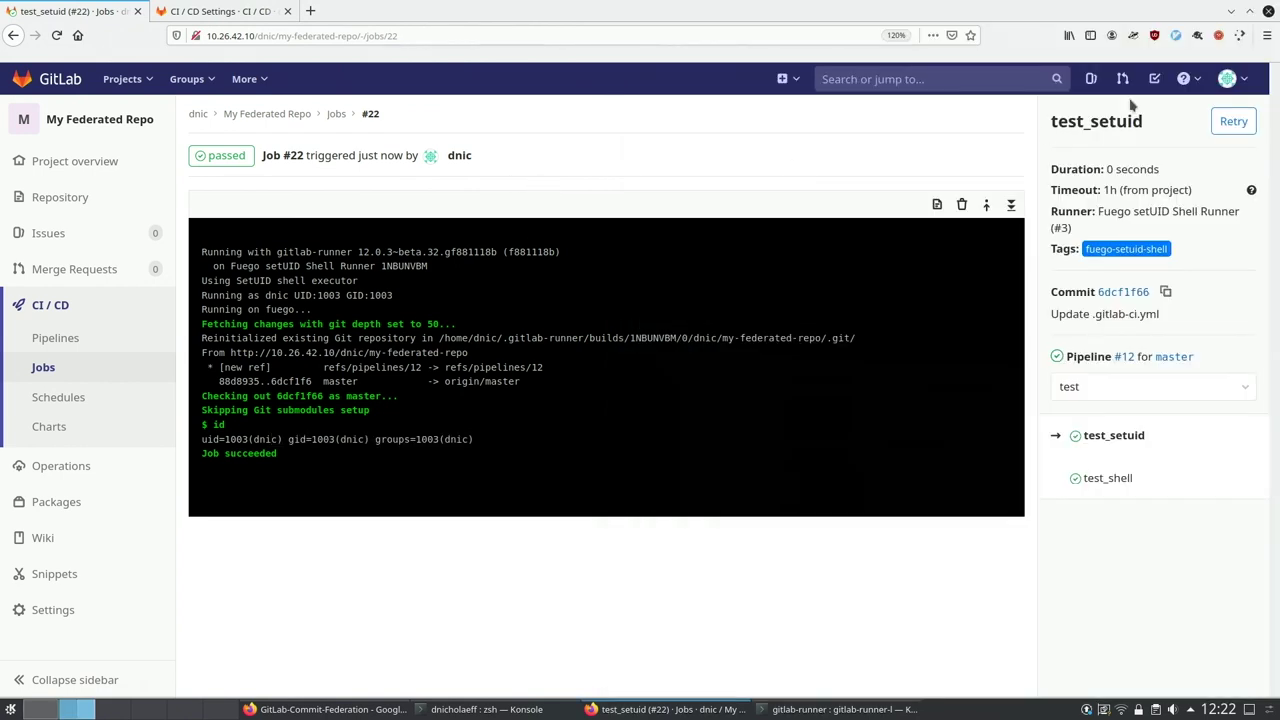
left_click(1229, 84)
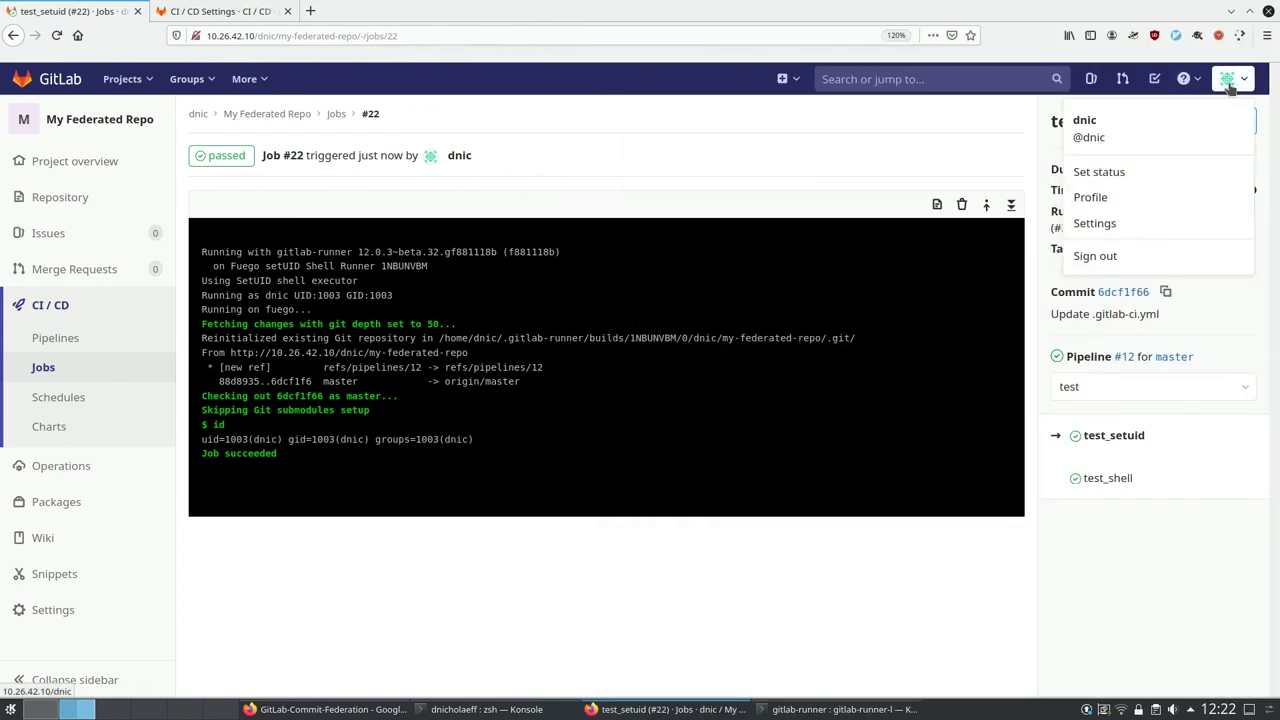
left_click(240, 540)
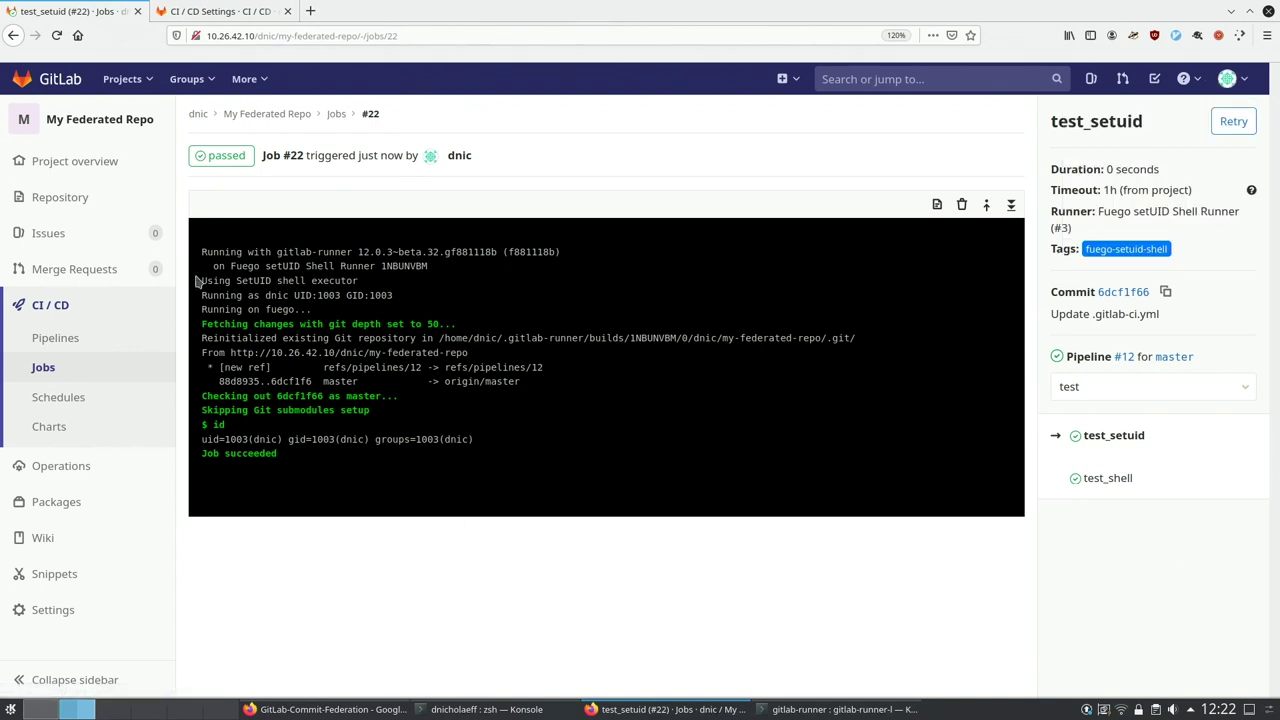
left_click(240, 115)
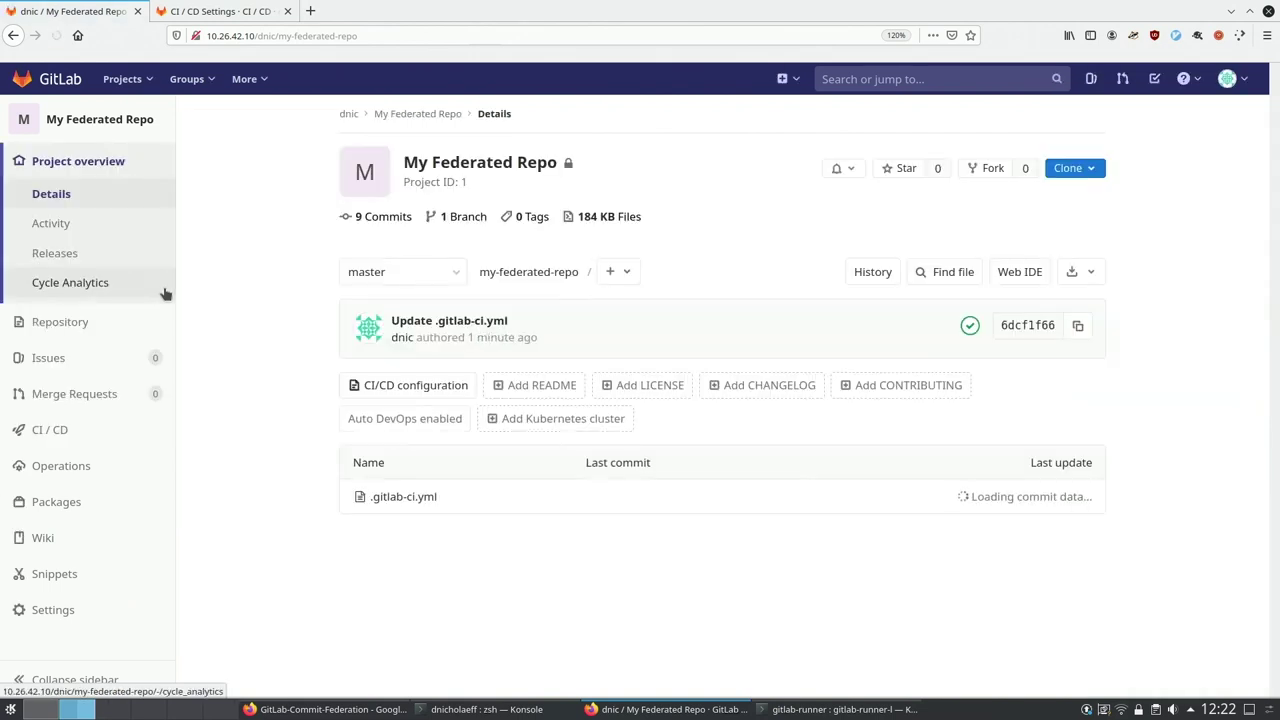
mouse_move(80, 355)
left_click(372, 496)
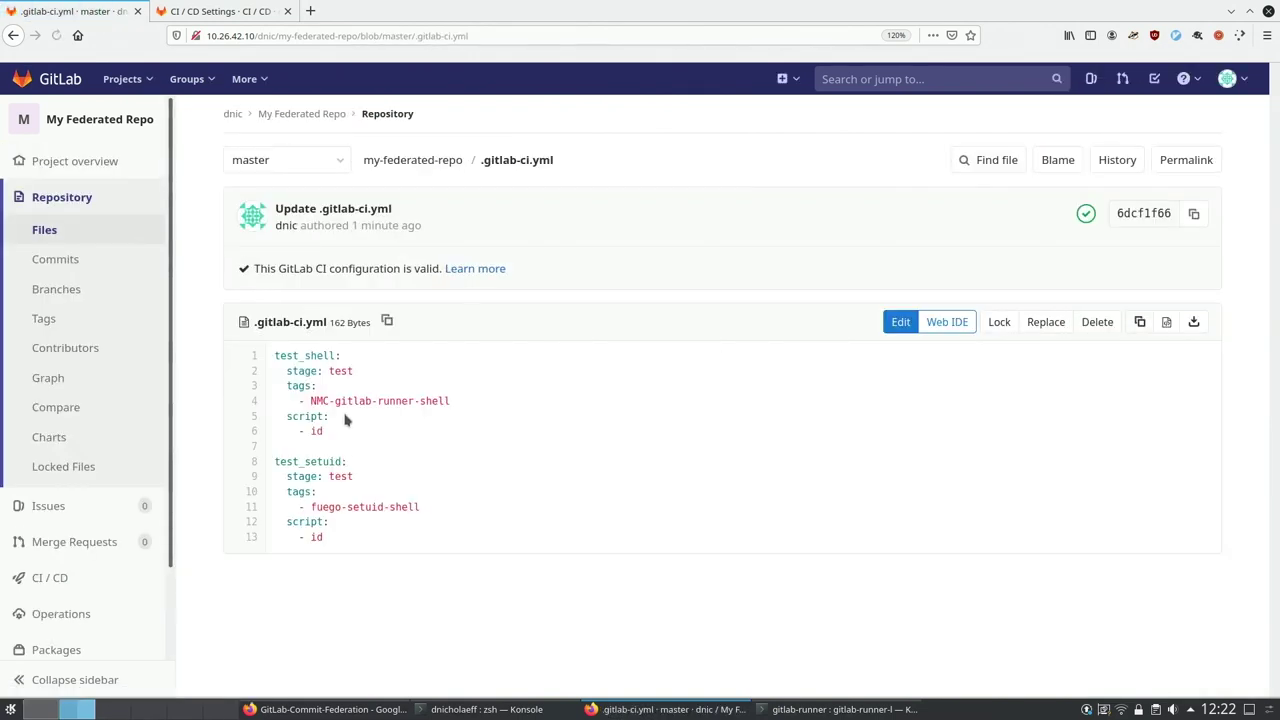
key("ctrl+t")
Load the account settings page at 10.26.42.10/profile/account.
type("1")
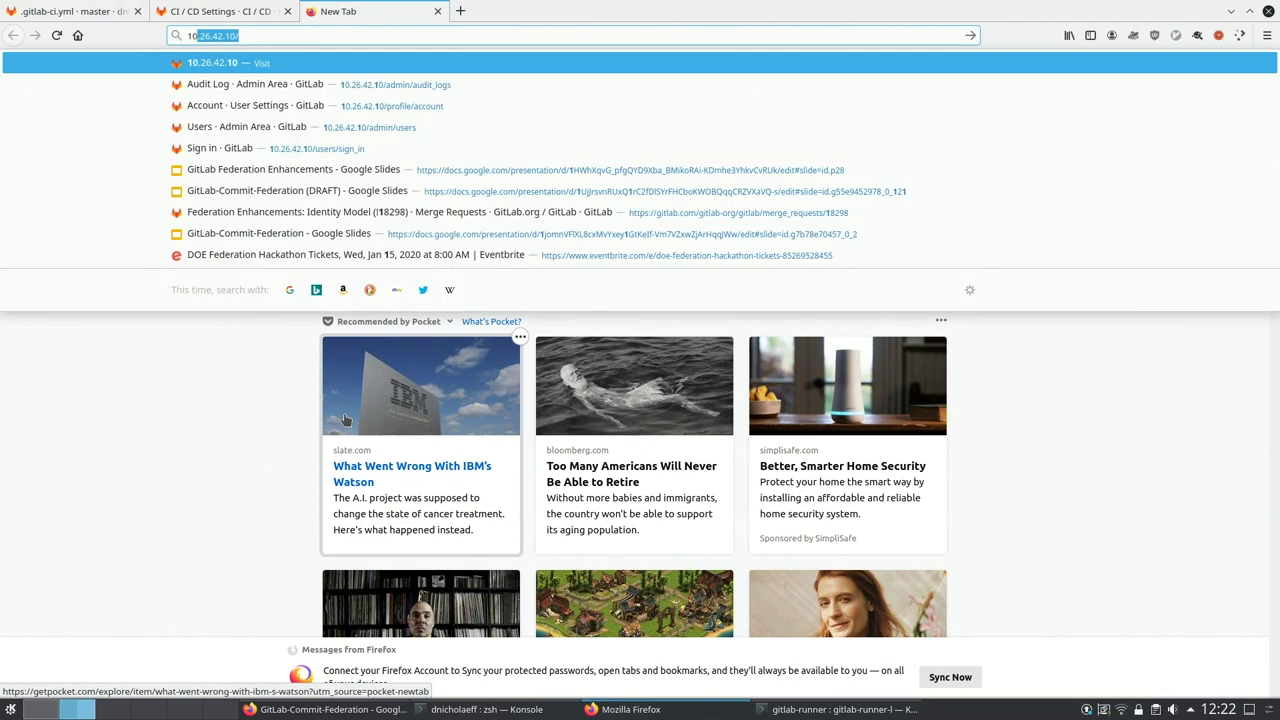
type("0")
key("Delete")
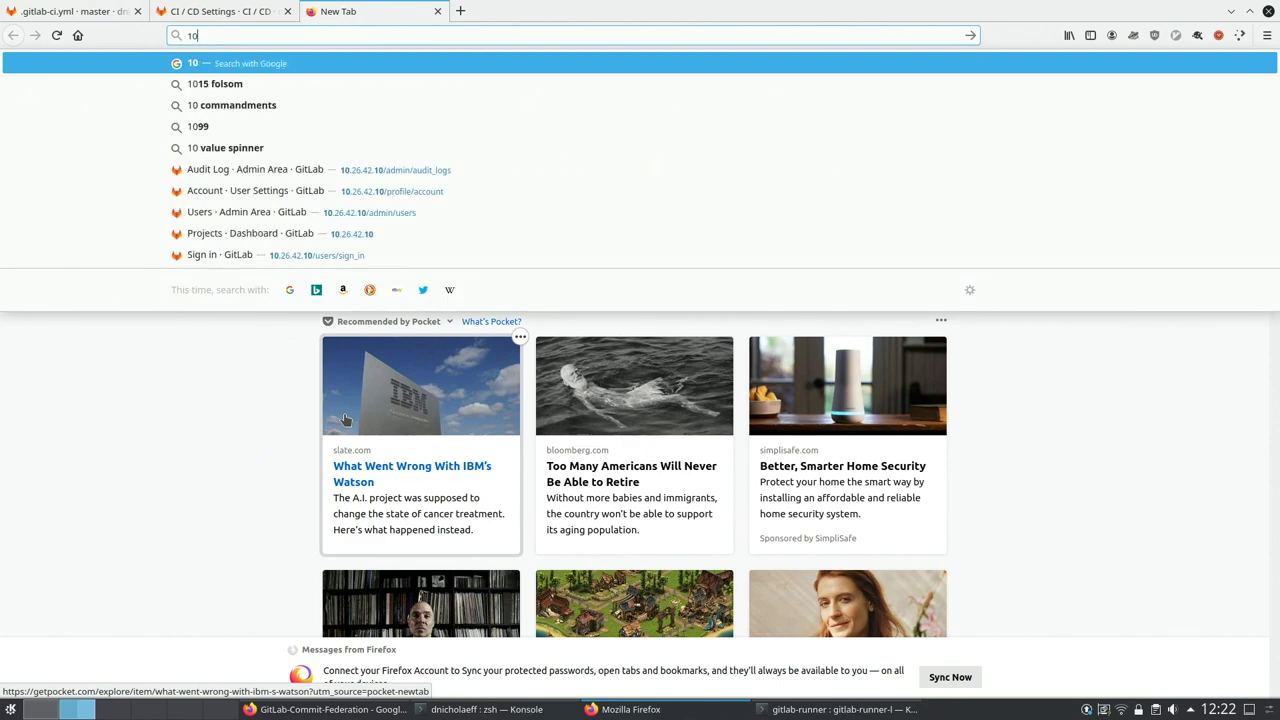
type(".26.42.10/")
key("Right")
type("p")
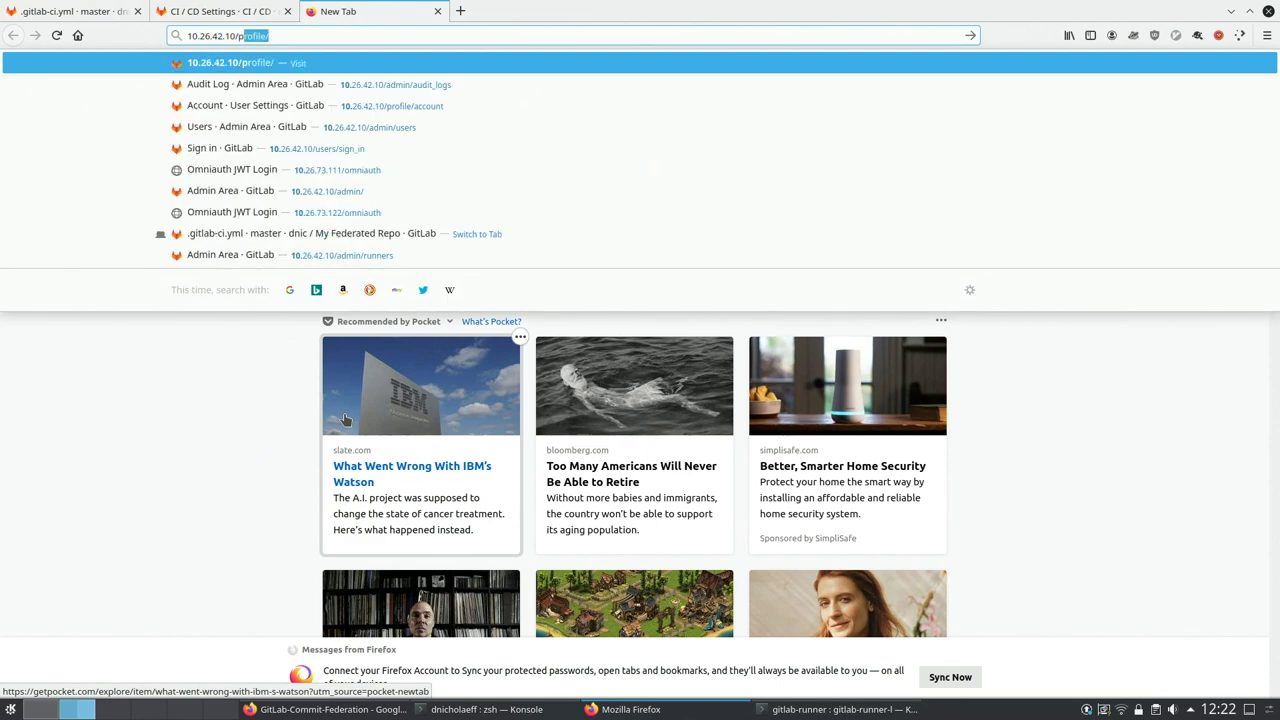
type("rofile/")
key("Return")
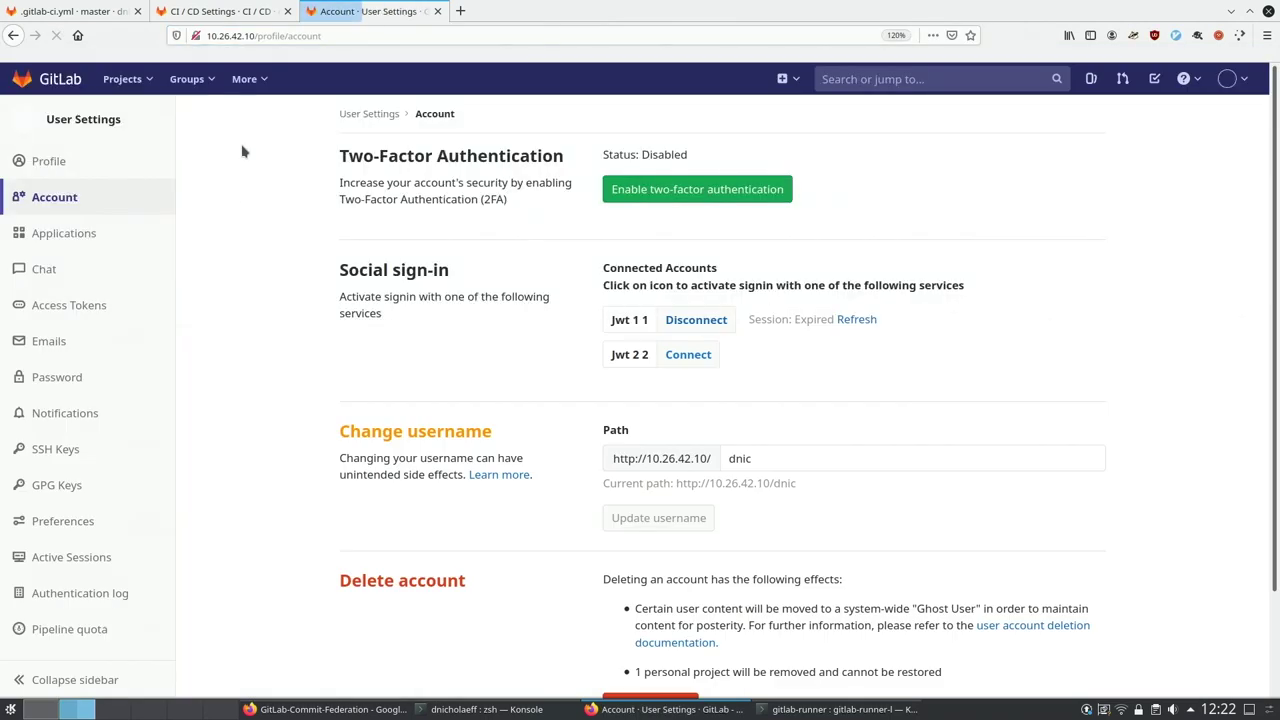
Under Social sign-in, refresh the expired Jwt 1 1 session.
left_click_drag(328, 268, 460, 284)
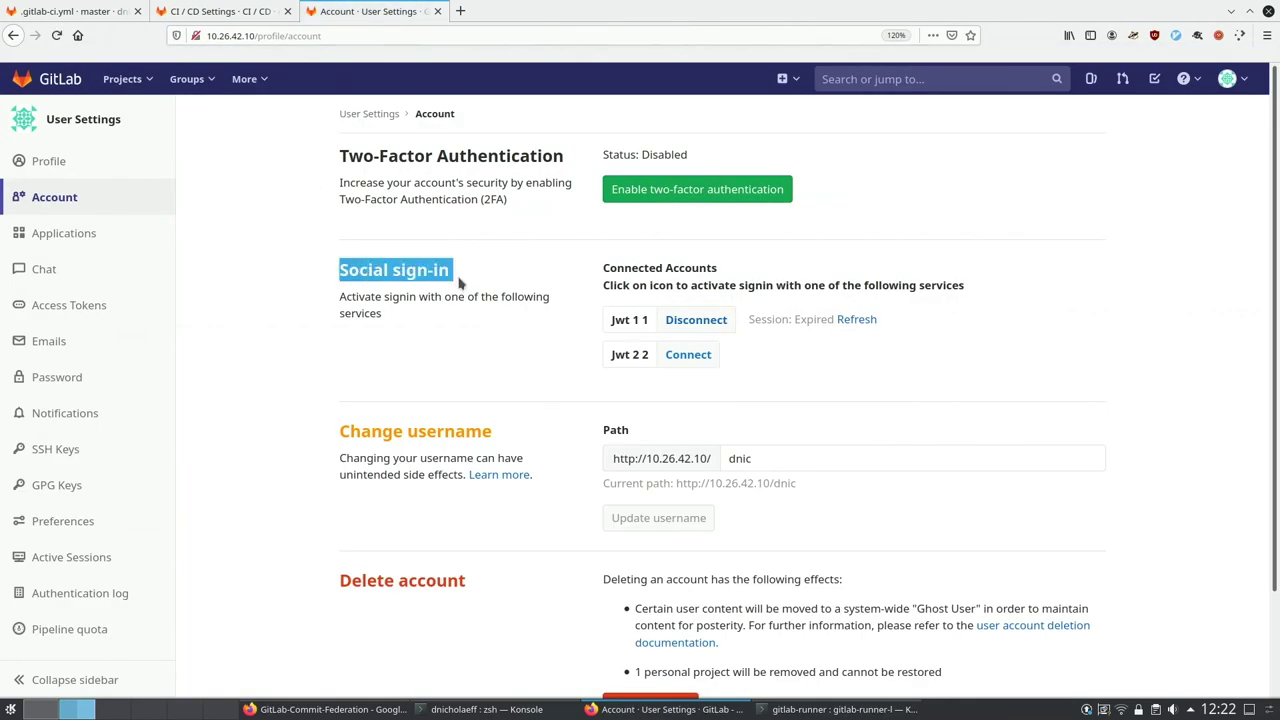
left_click(1243, 82)
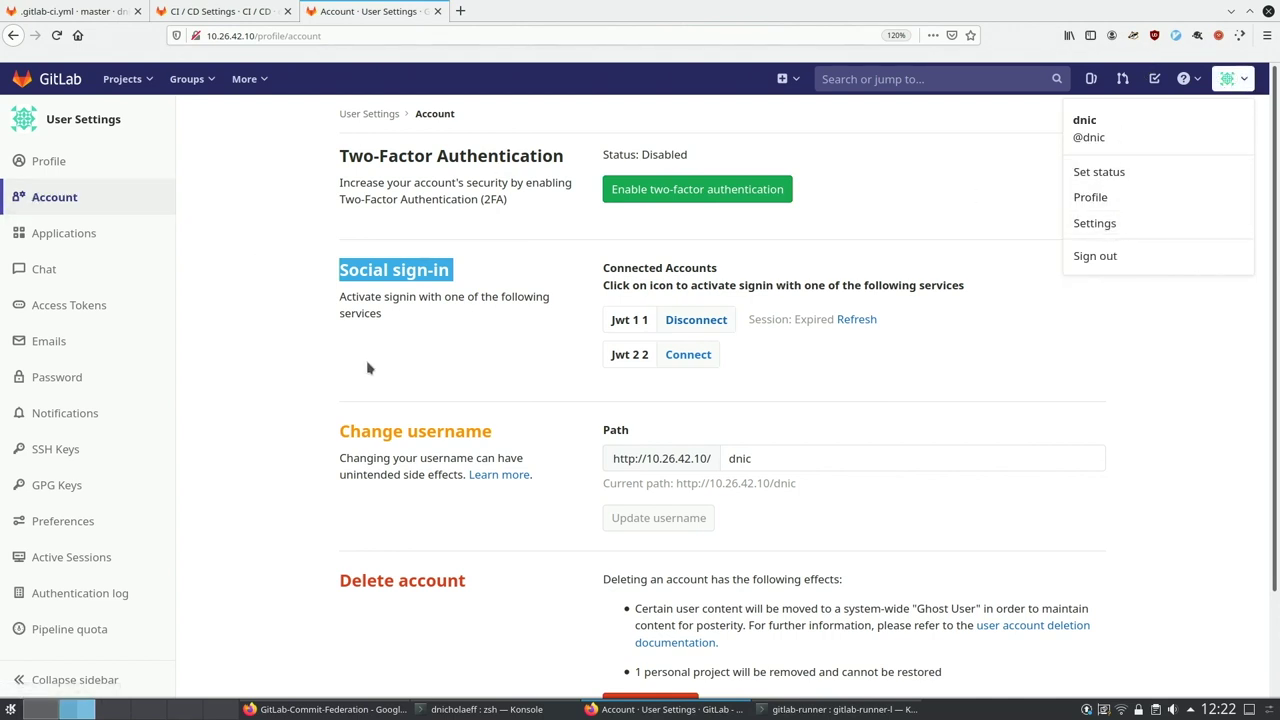
left_click(389, 374)
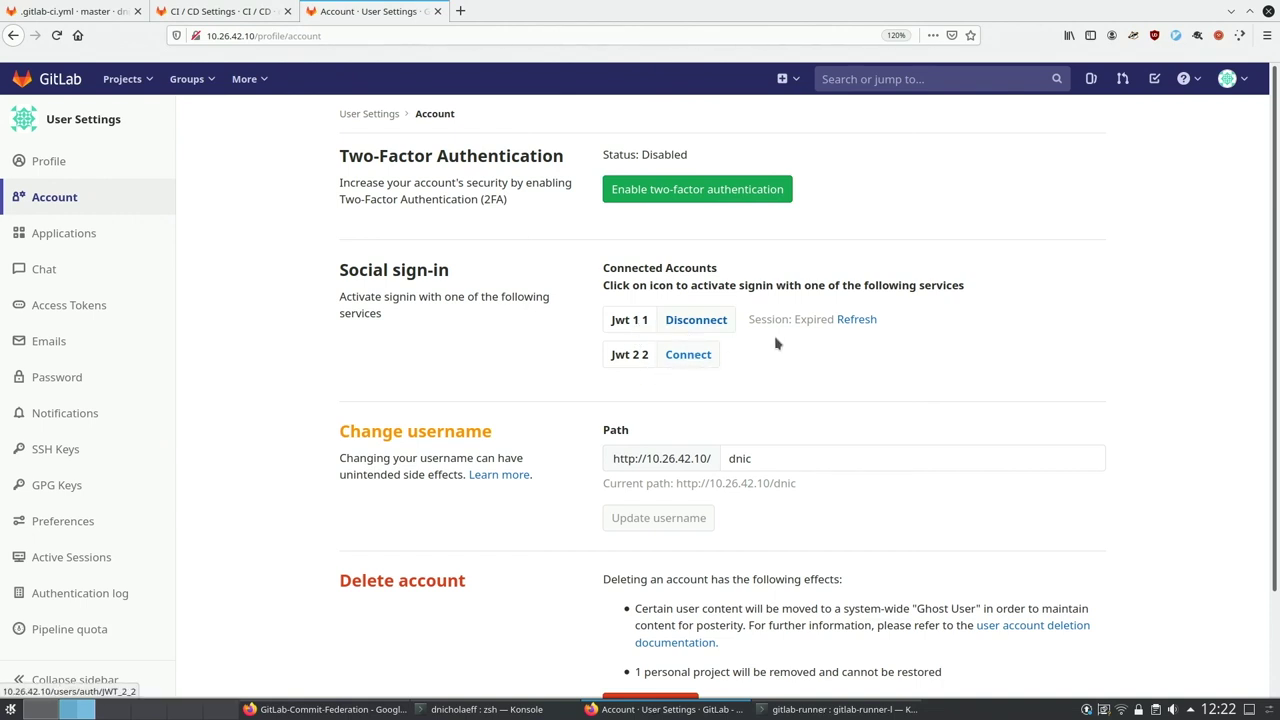
left_click(845, 322)
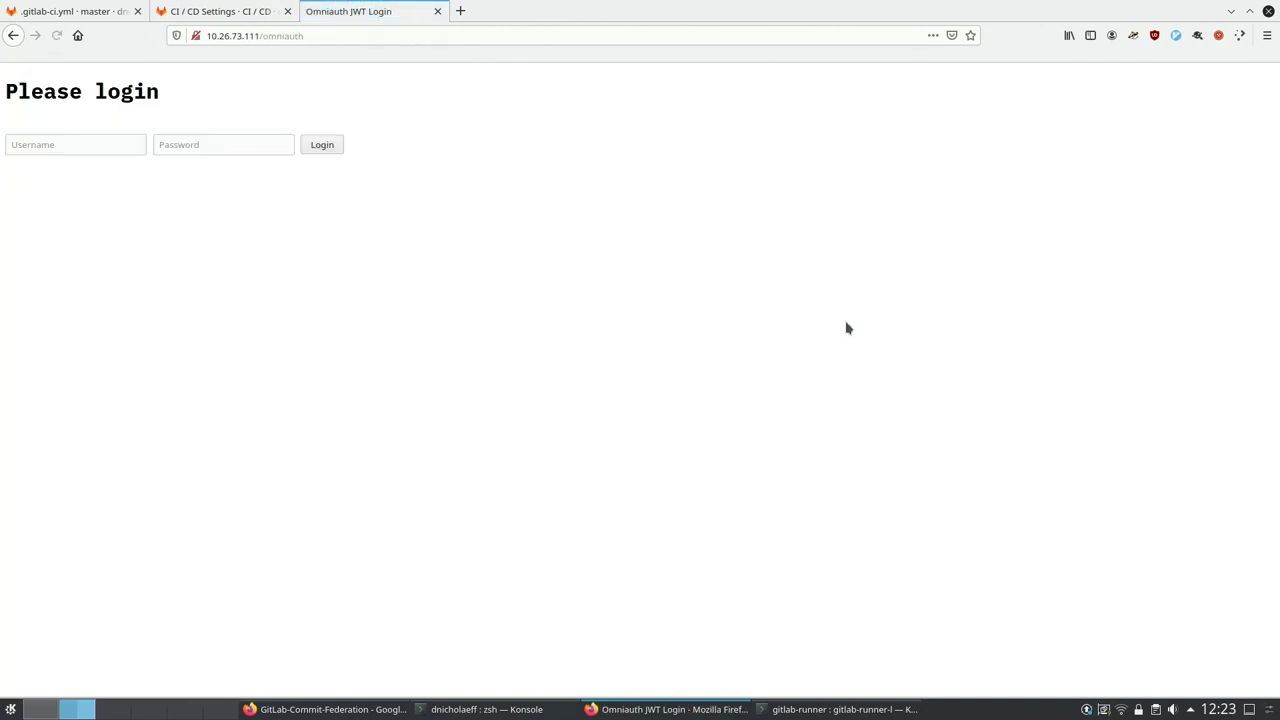
Log in on the JWT page with the account username and password, declining Firefox's save-login offer.
left_click(39, 144)
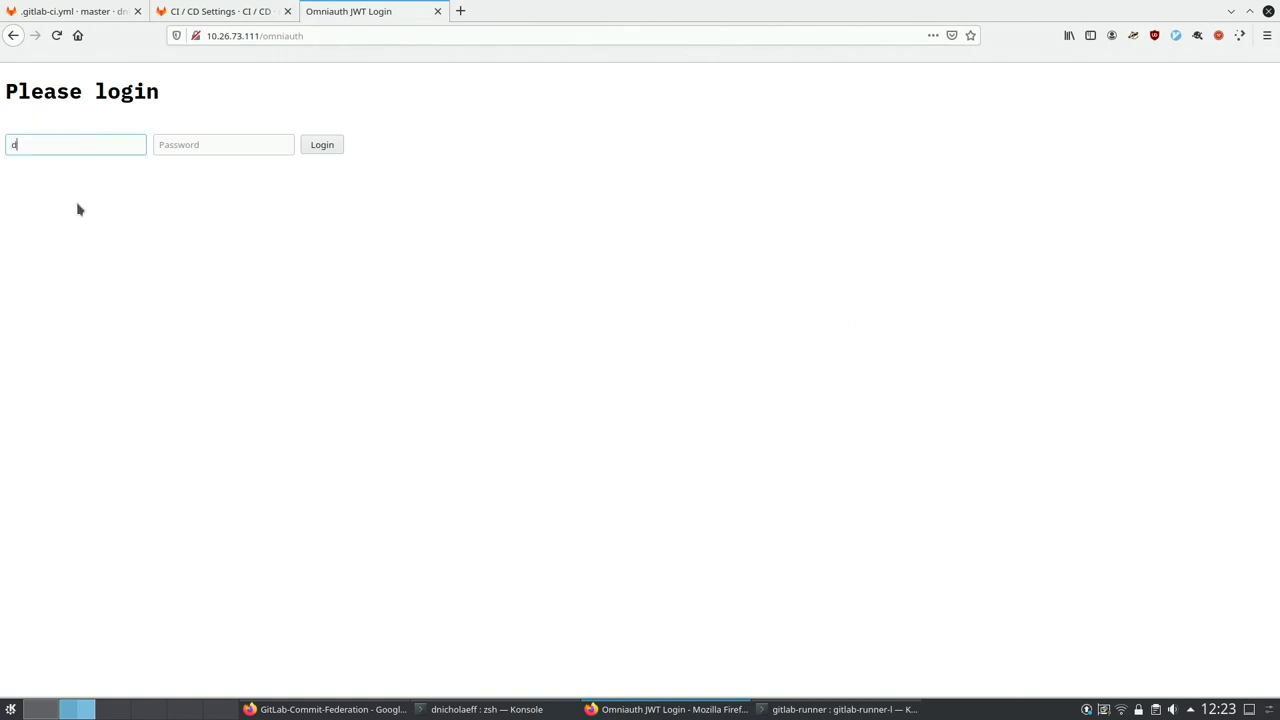
key("Tab")
type("p")
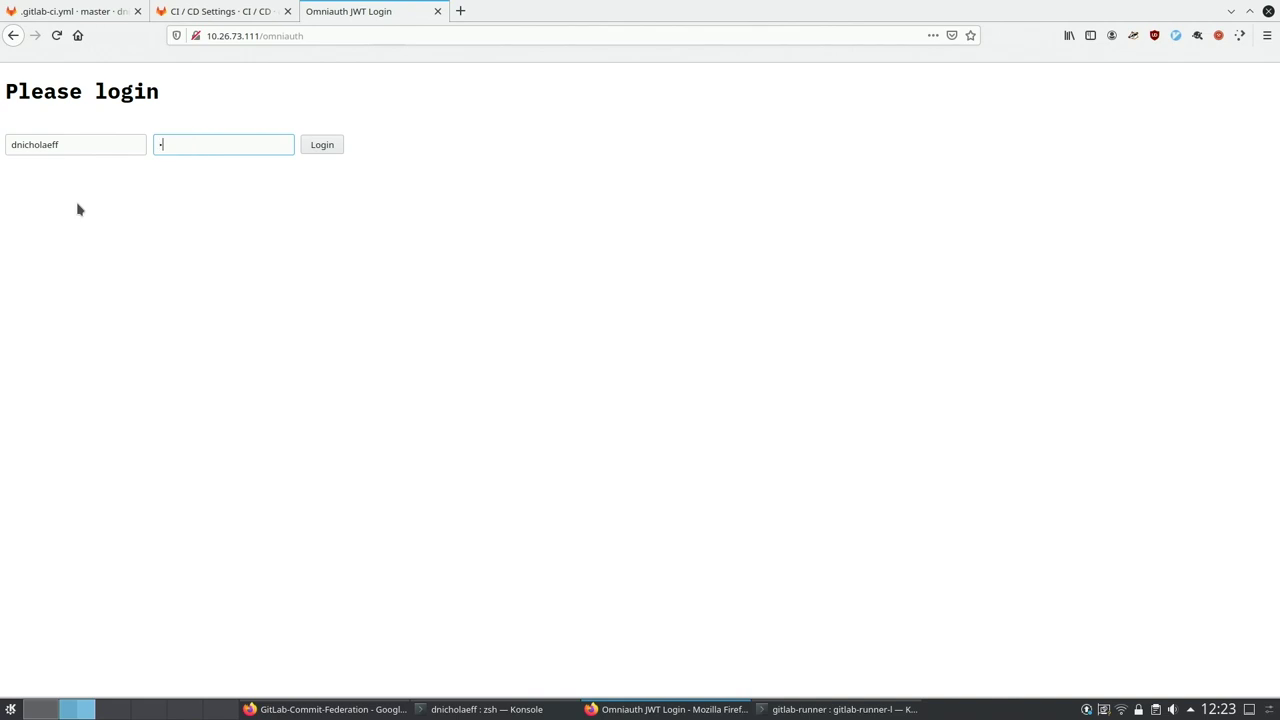
key("Return")
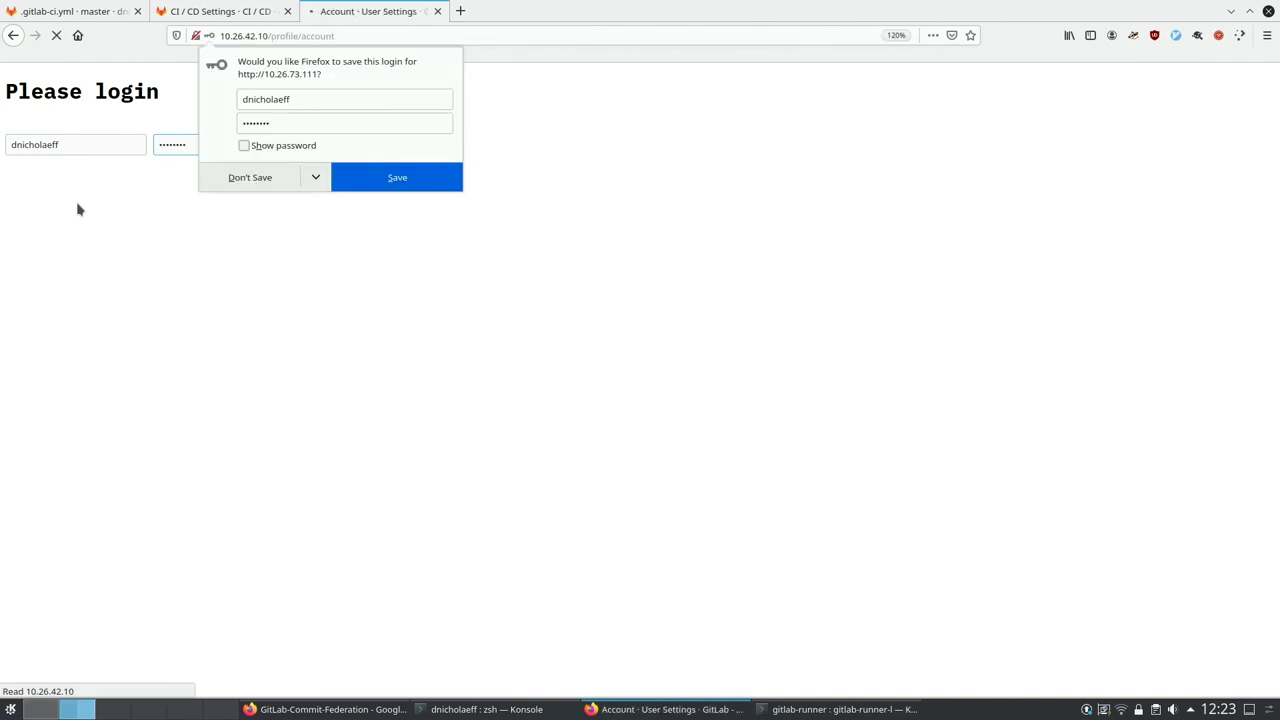
left_click(231, 187)
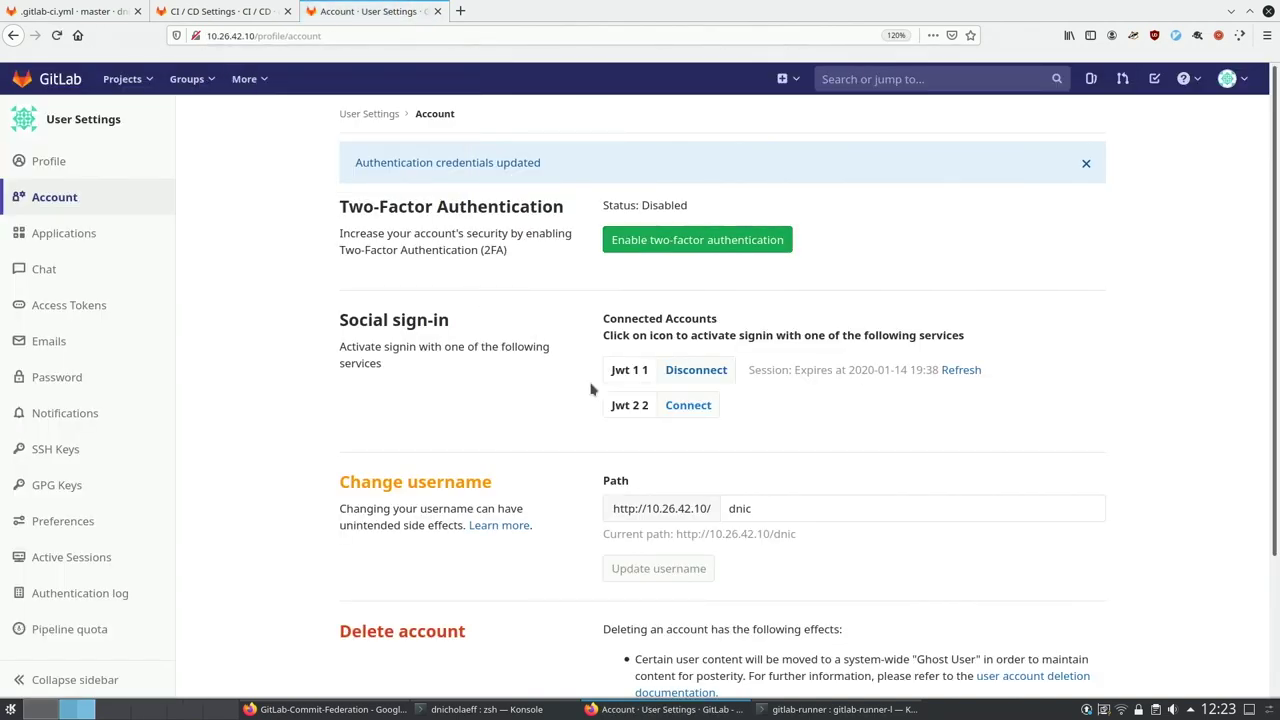
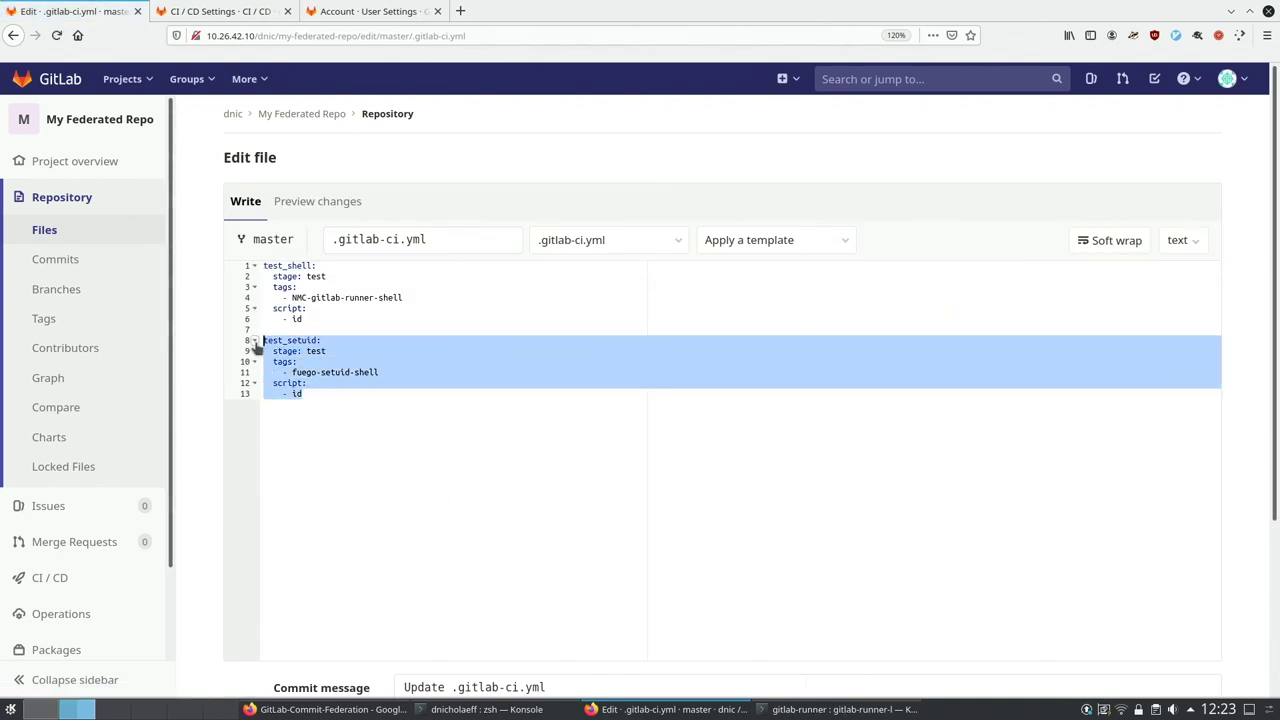
Swap the test_setuid job for a test_federation job tagged NMC-gitlab-runner-jwt-1-1-shell, and commit to master.
key("BackSpace")
type("test_federation:   stage: test   tags:     - NMC-gitlab-runner-jwt-1-1-shell   script:     - id")
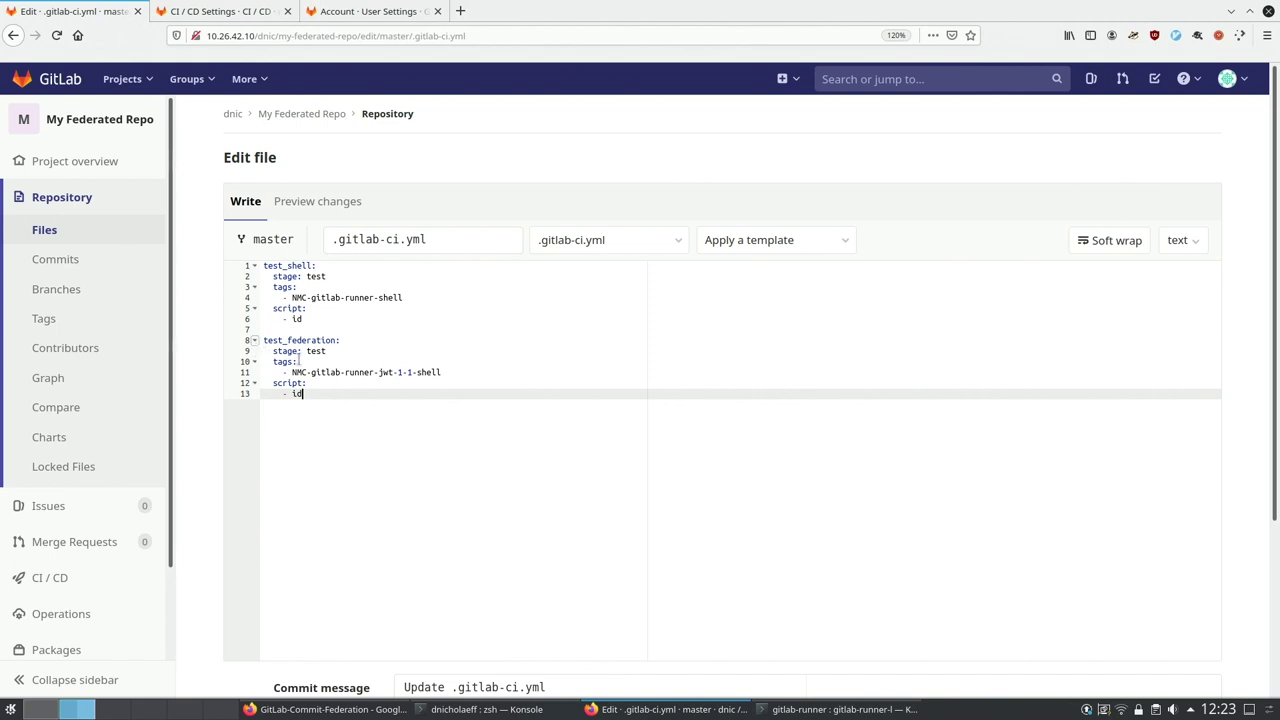
left_click_drag(292, 372, 443, 375)
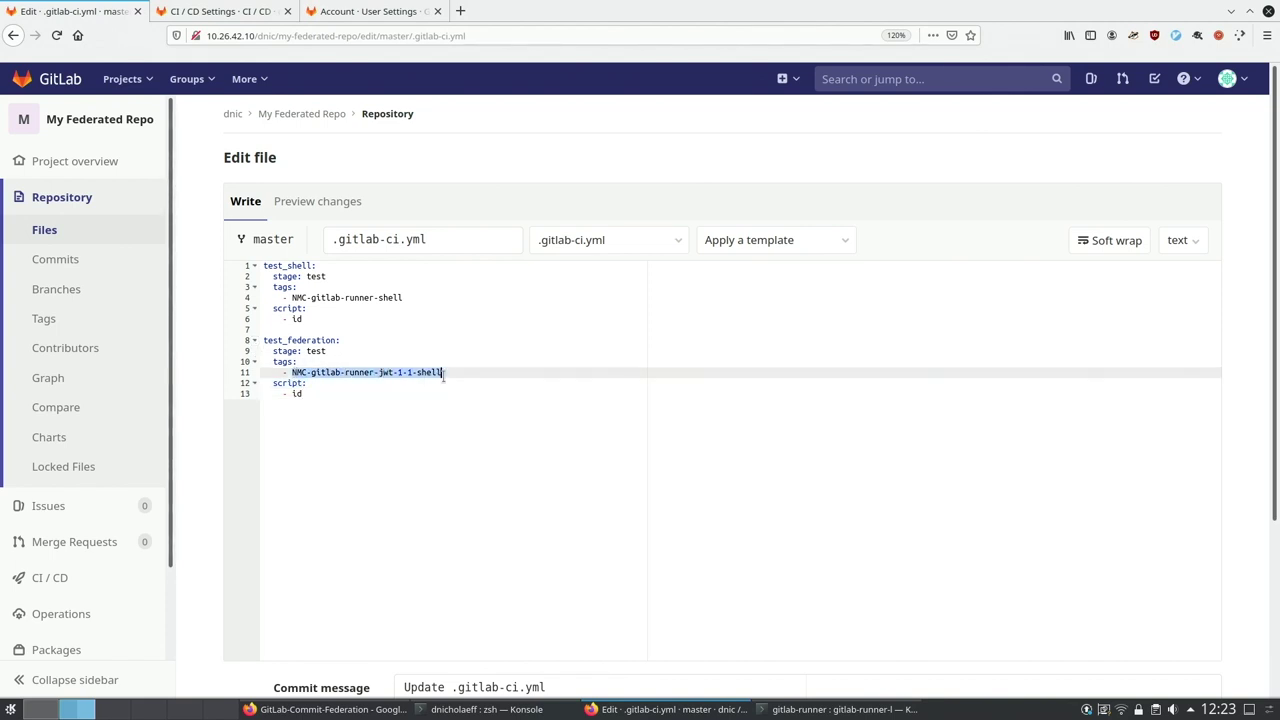
left_click(393, 392)
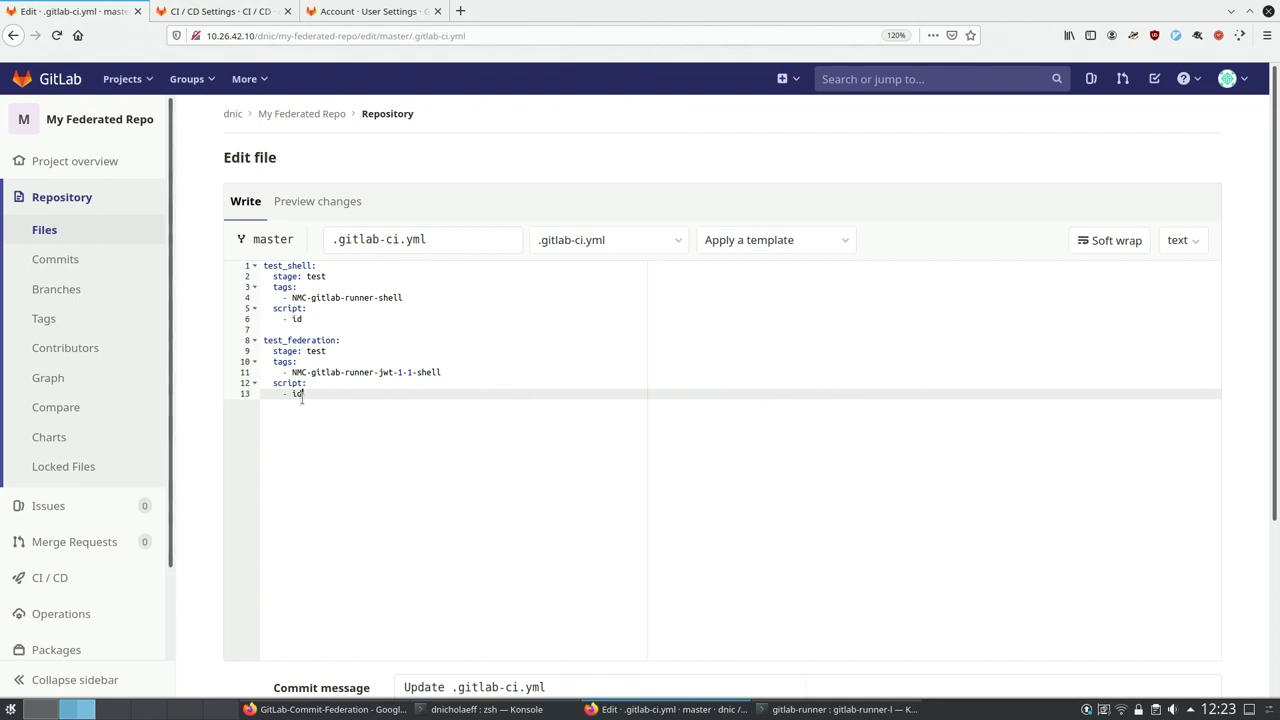
scroll(301, 397, "down", 3)
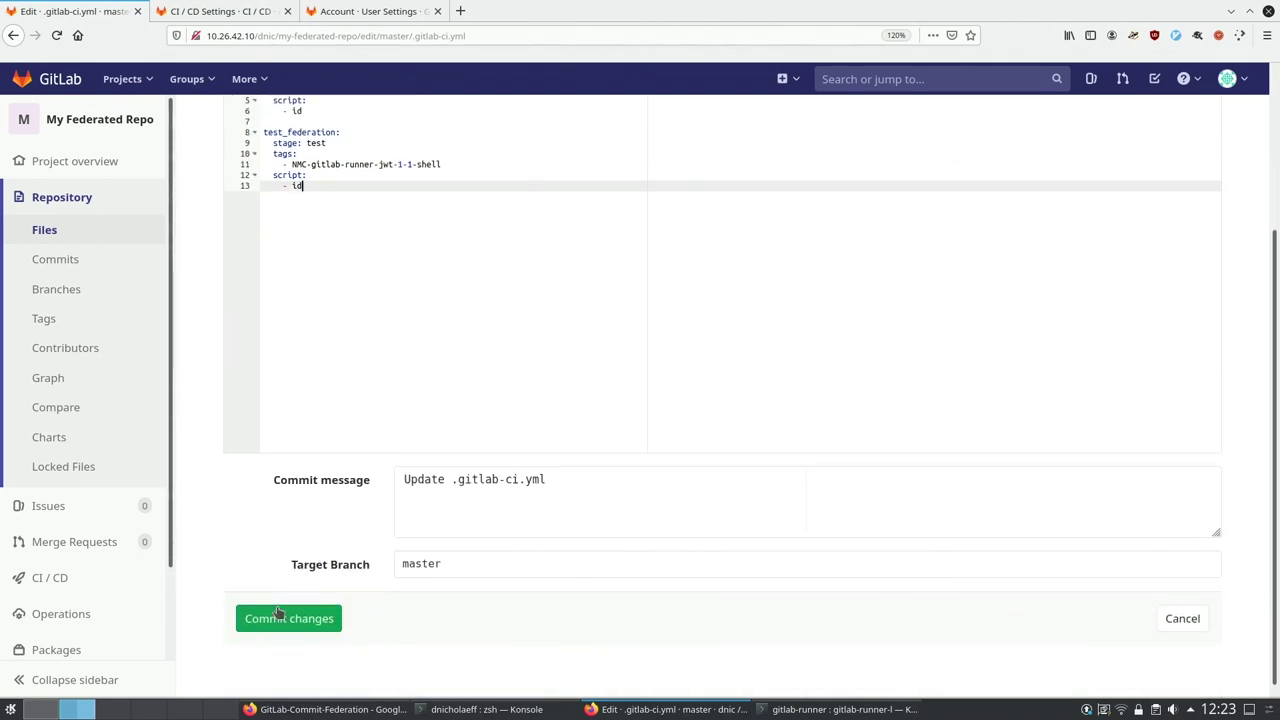
left_click(280, 617)
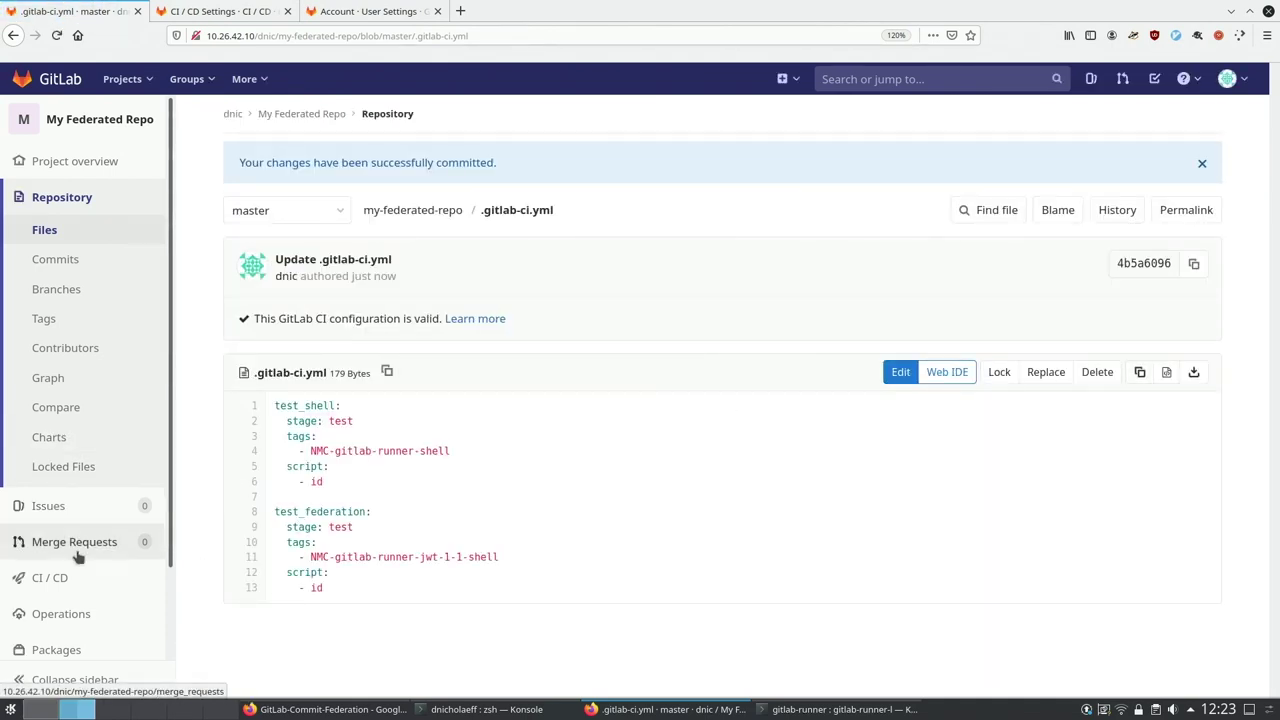
Open the test_federation job #24 log from pipeline #13.
mouse_move(76, 573)
left_click(188, 579)
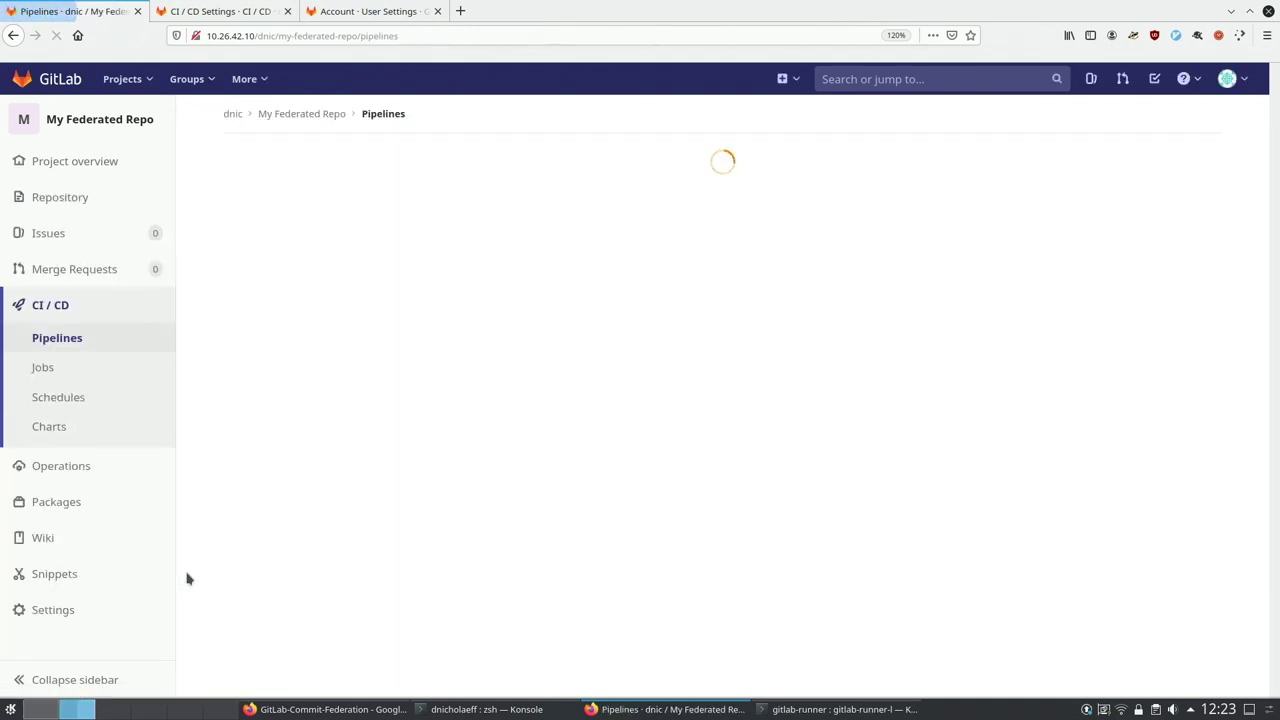
left_click(264, 248)
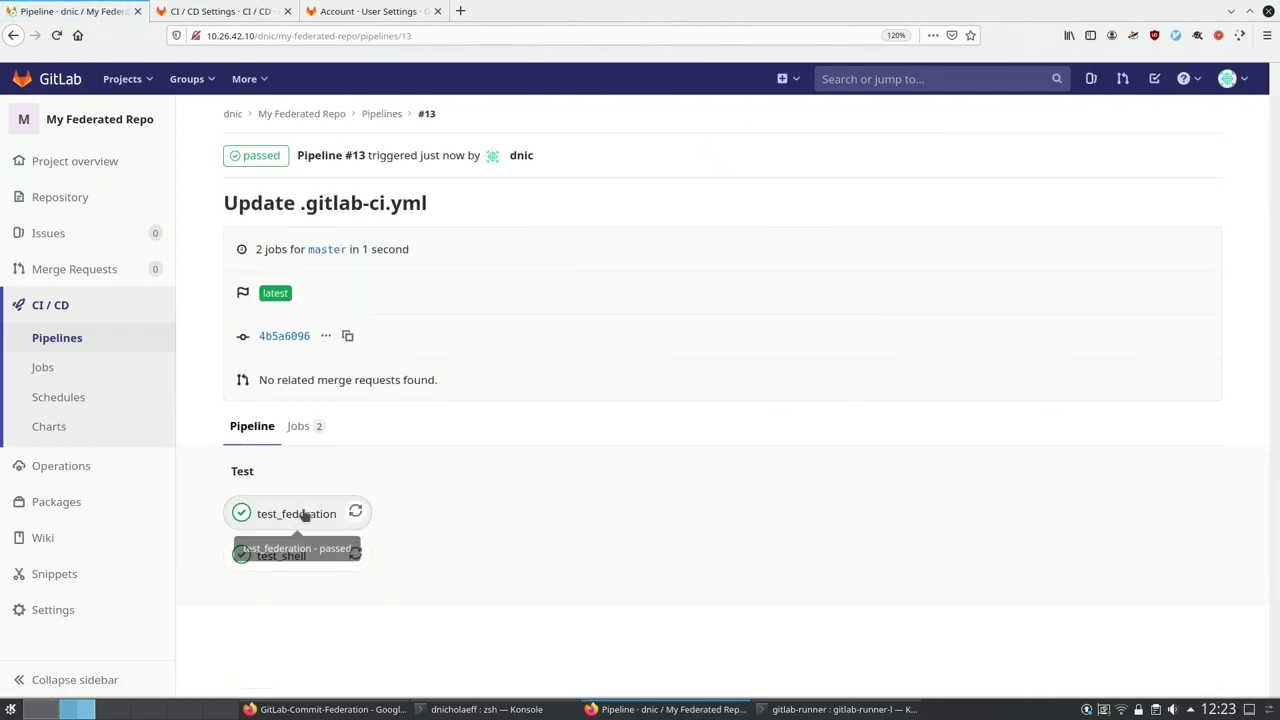
left_click(301, 514)
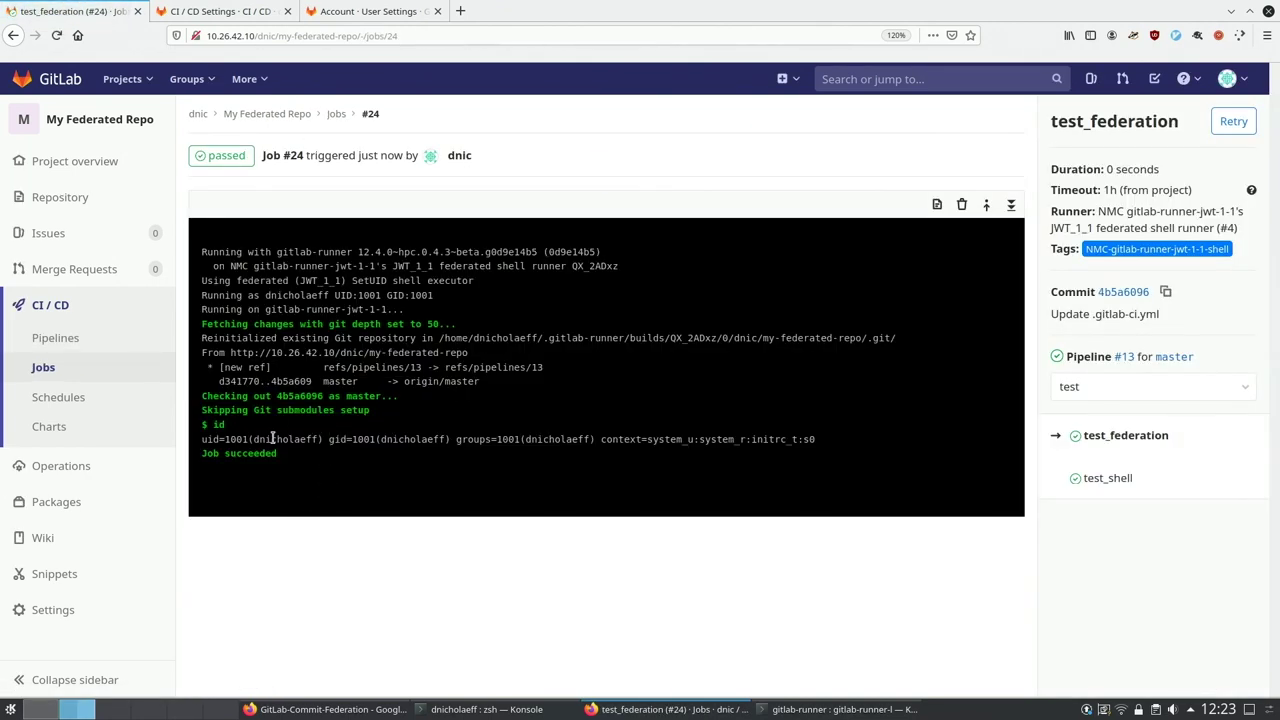
Mark the user name in the job's id output and check the account menu.
double_click(266, 439)
left_click(1236, 78)
left_click(1236, 78)
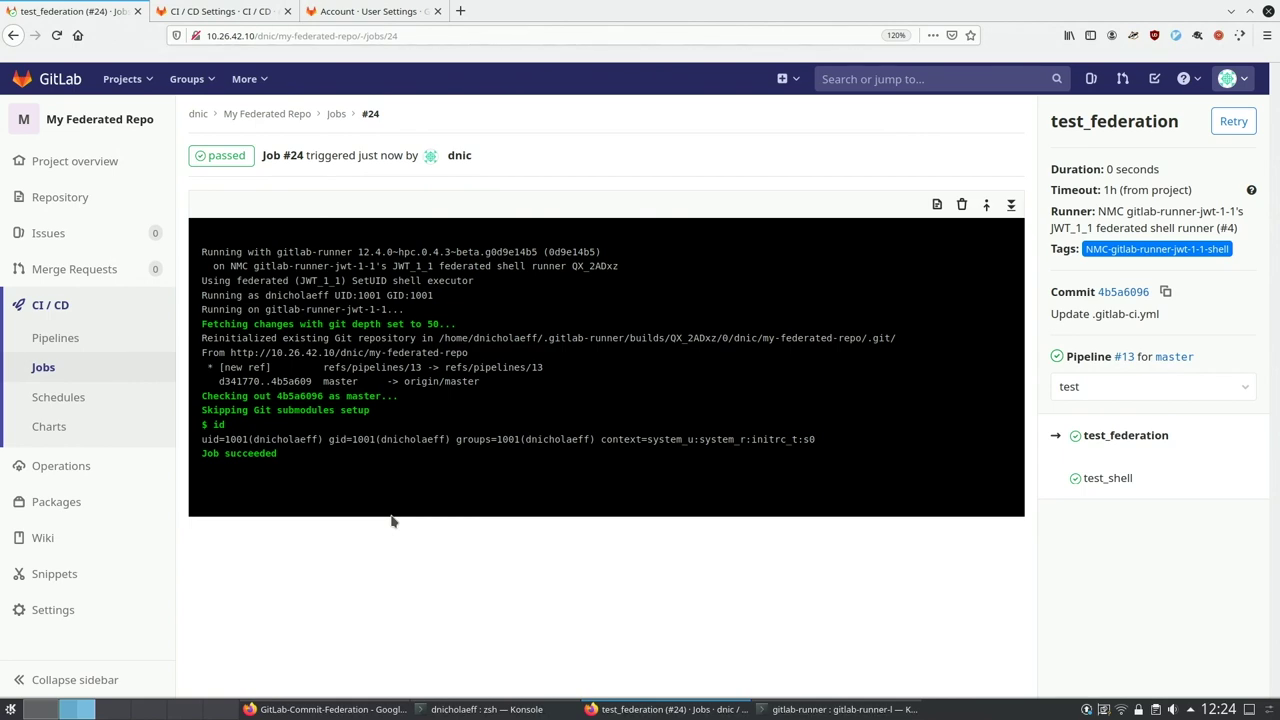
key("ctrl+F1")
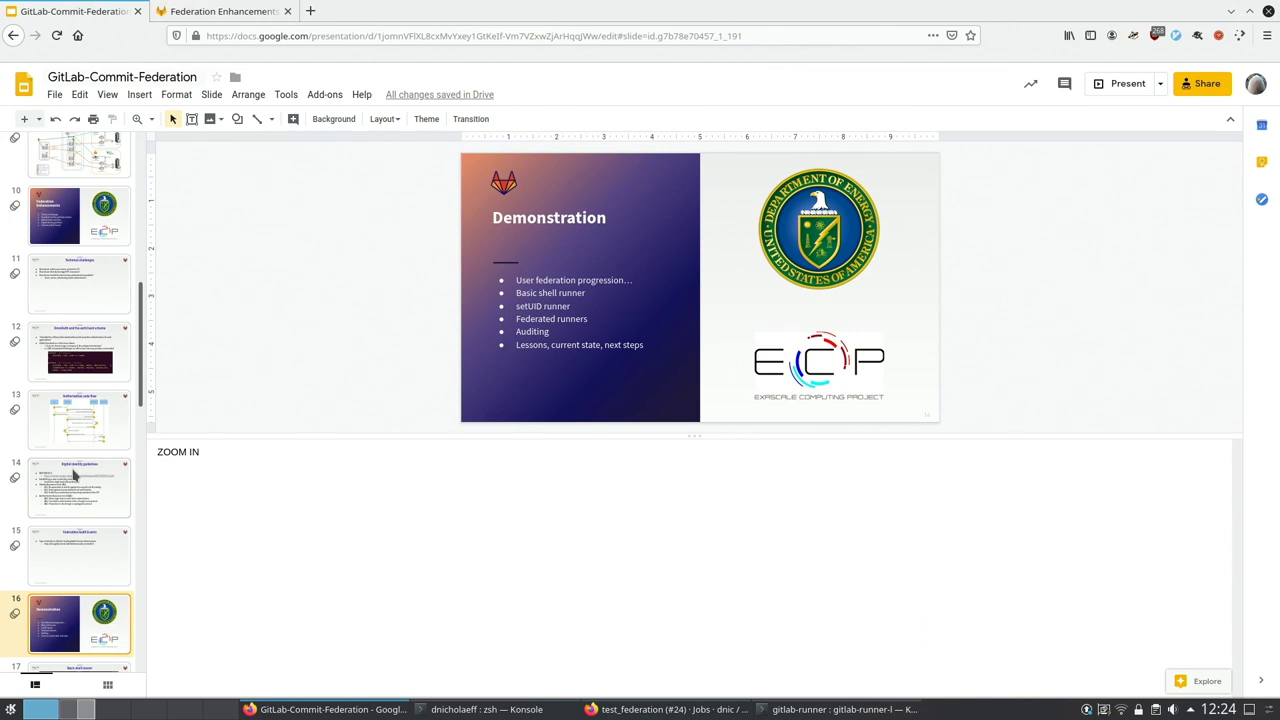
Step through slides 17–22, Basic shell runner to Federated runners OneID, then return to GitLab.
scroll(73, 476, "down", 3)
left_click(77, 541)
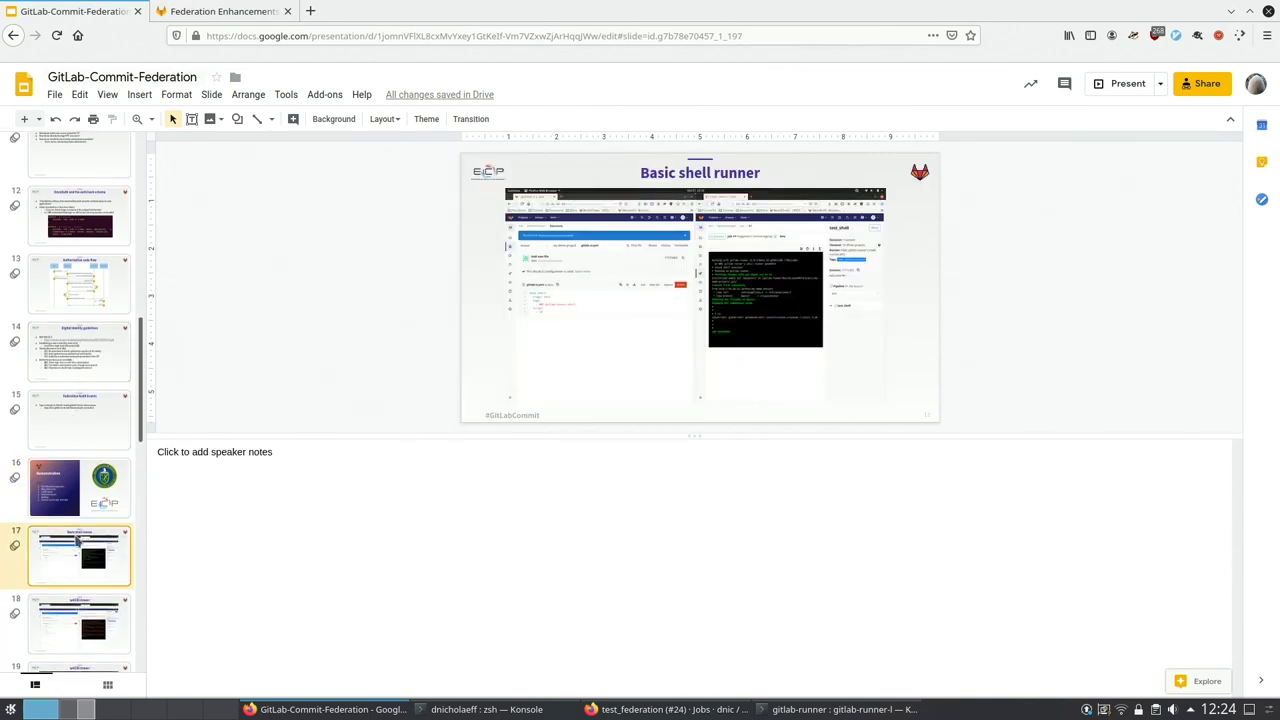
key("Down")
key("Down")
key("Down")
key("Down")
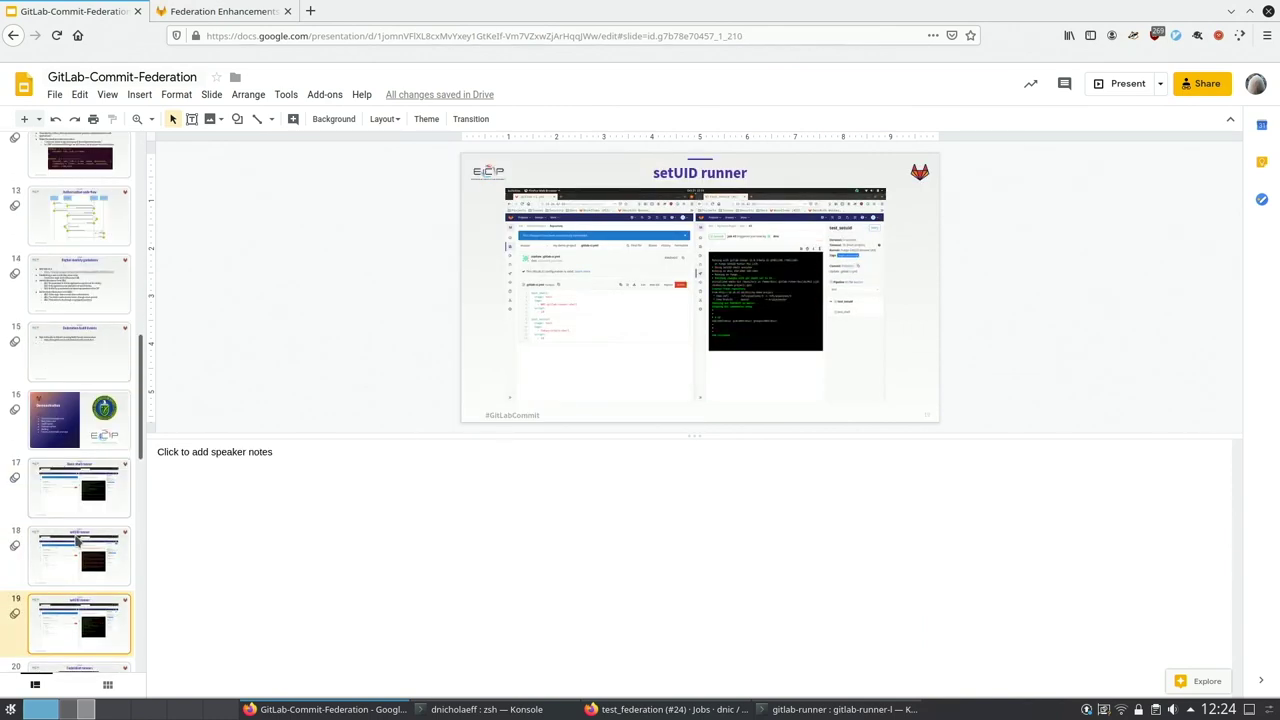
key("Down")
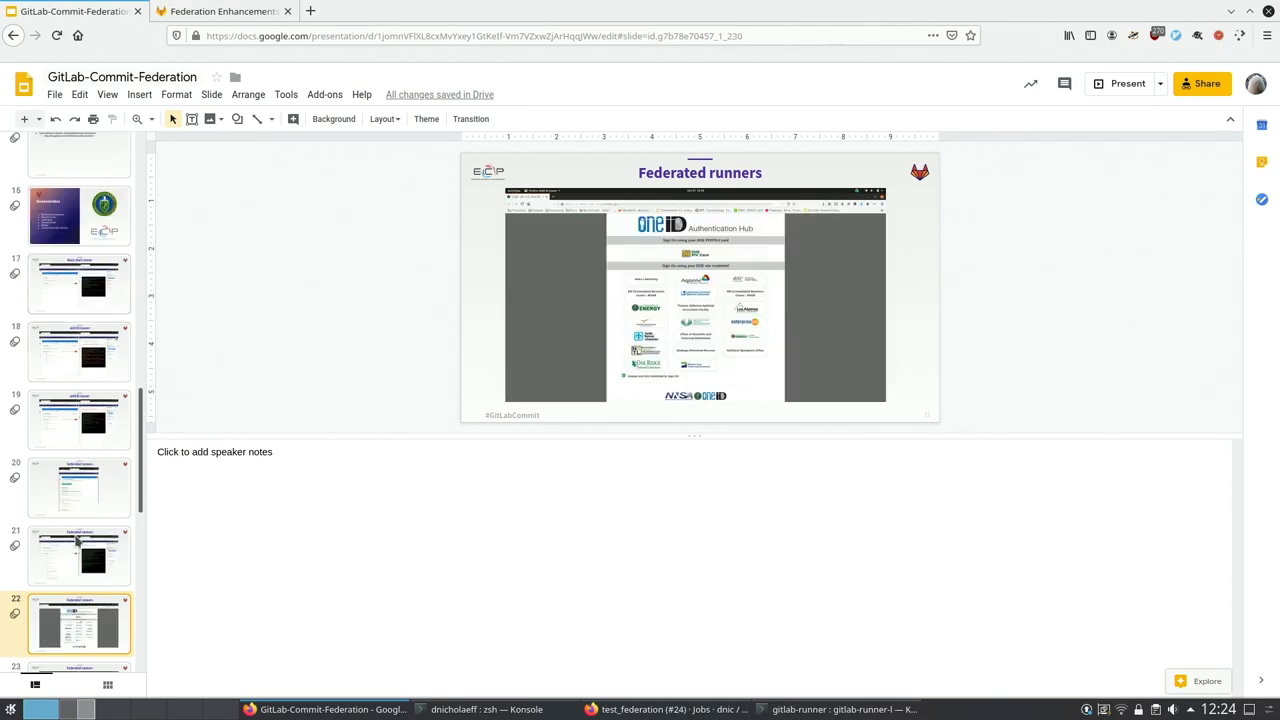
key("Up")
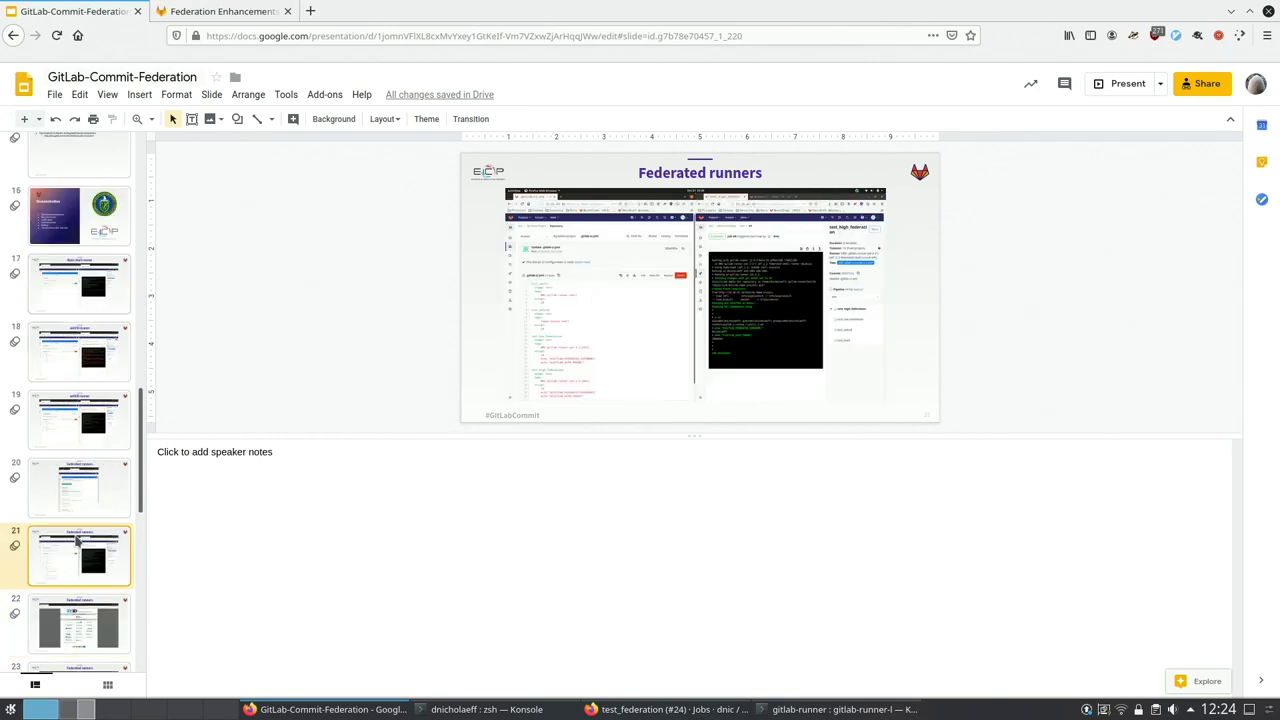
key("Down")
key("alt+Tab")
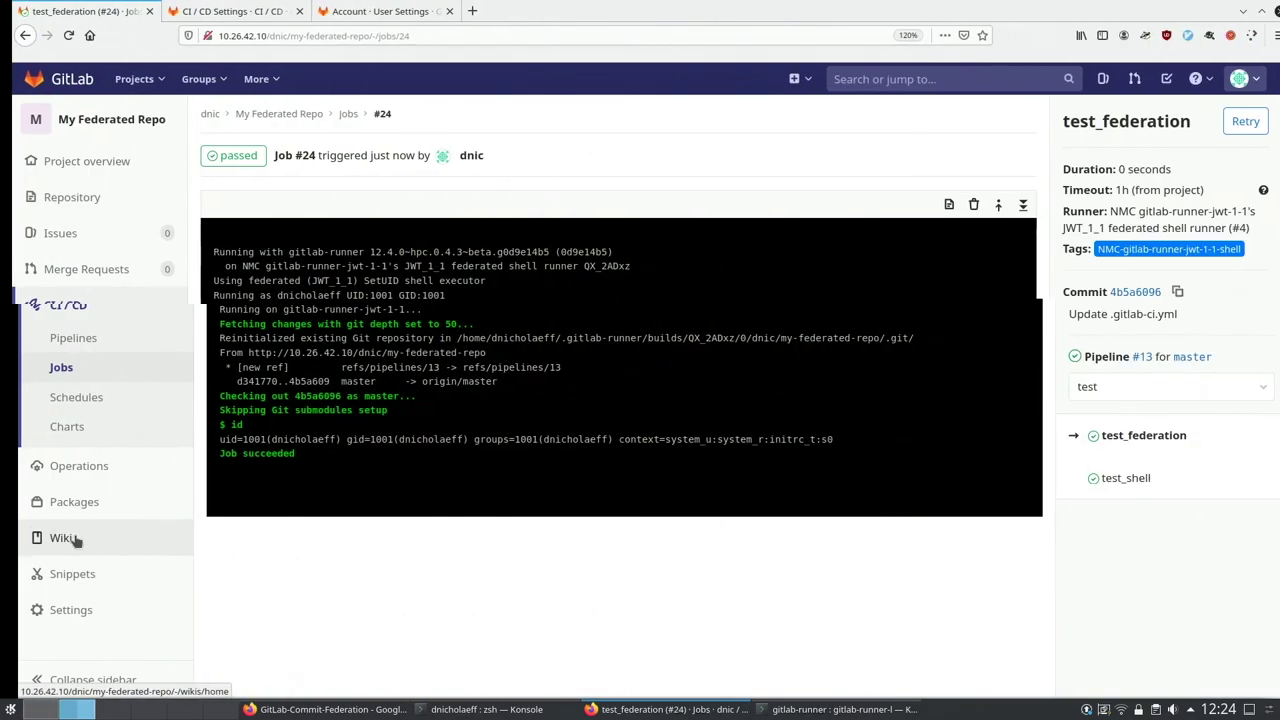
Load ecp-dev.osti.gov/profile/account in a new tab and try refreshing the expired OneID session.
left_click(460, 11)
type("ecp")
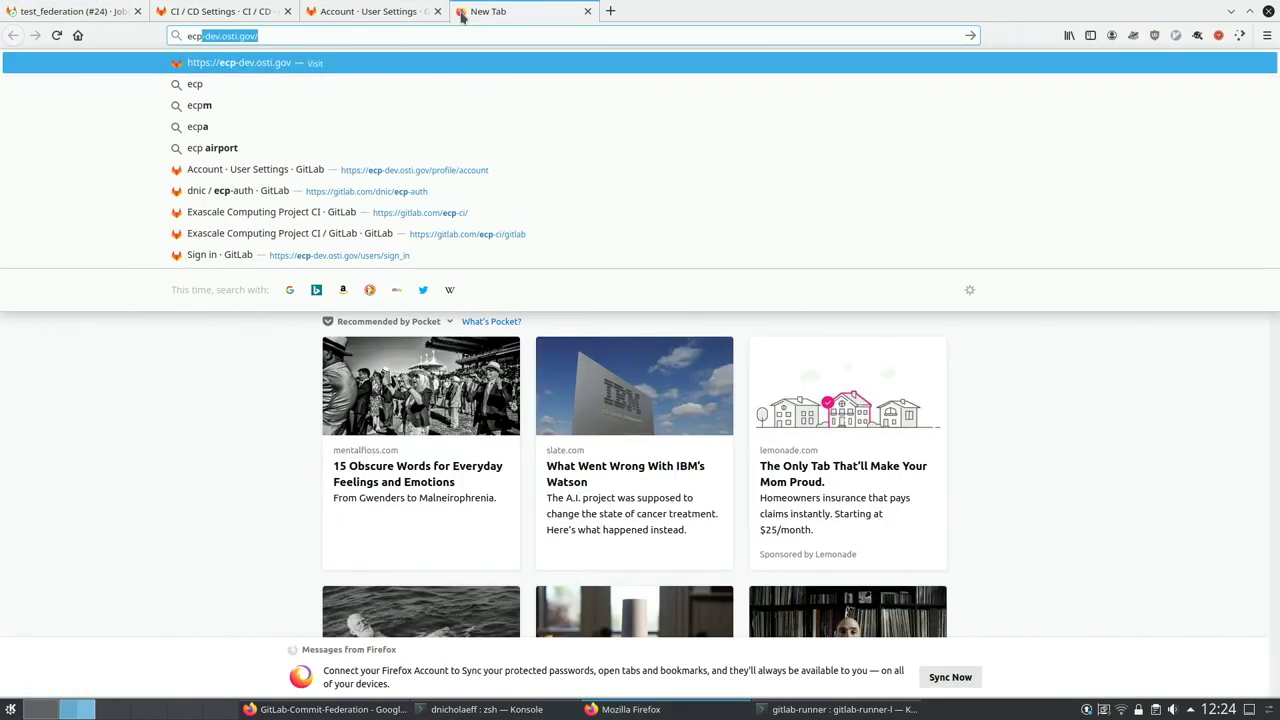
key("Return")
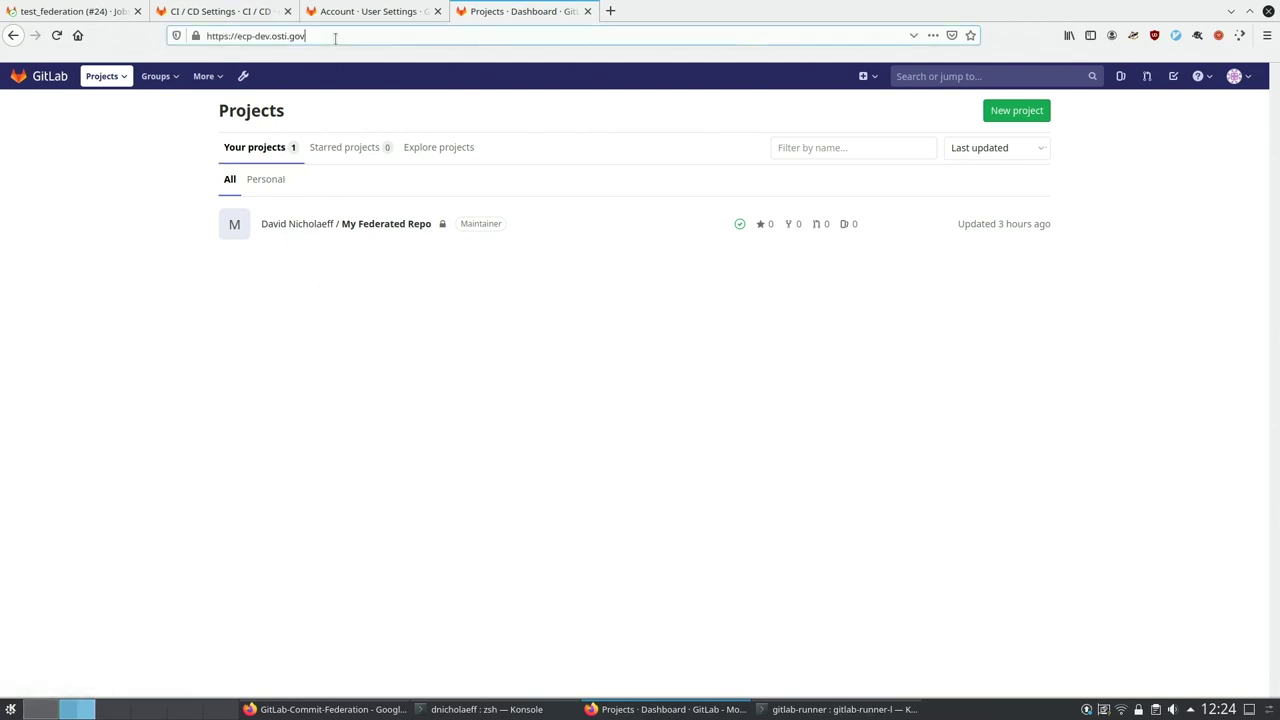
type("profile/account")
key("Return")
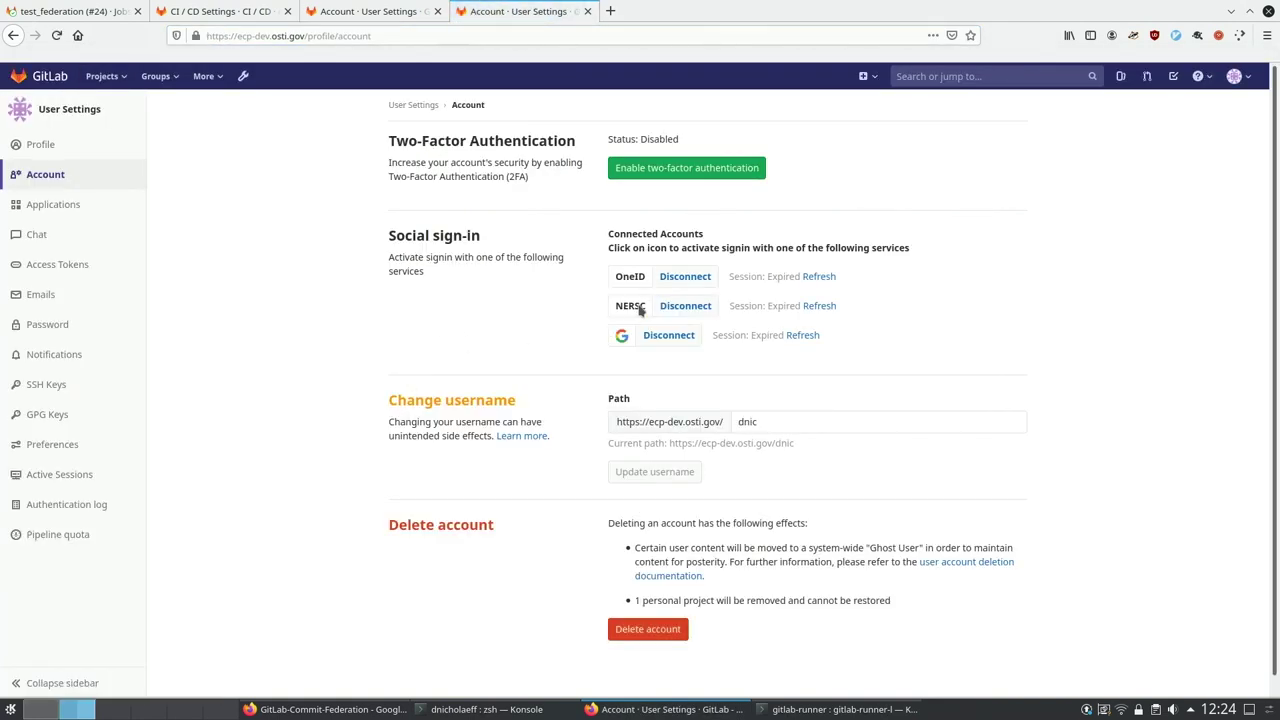
left_click(817, 279)
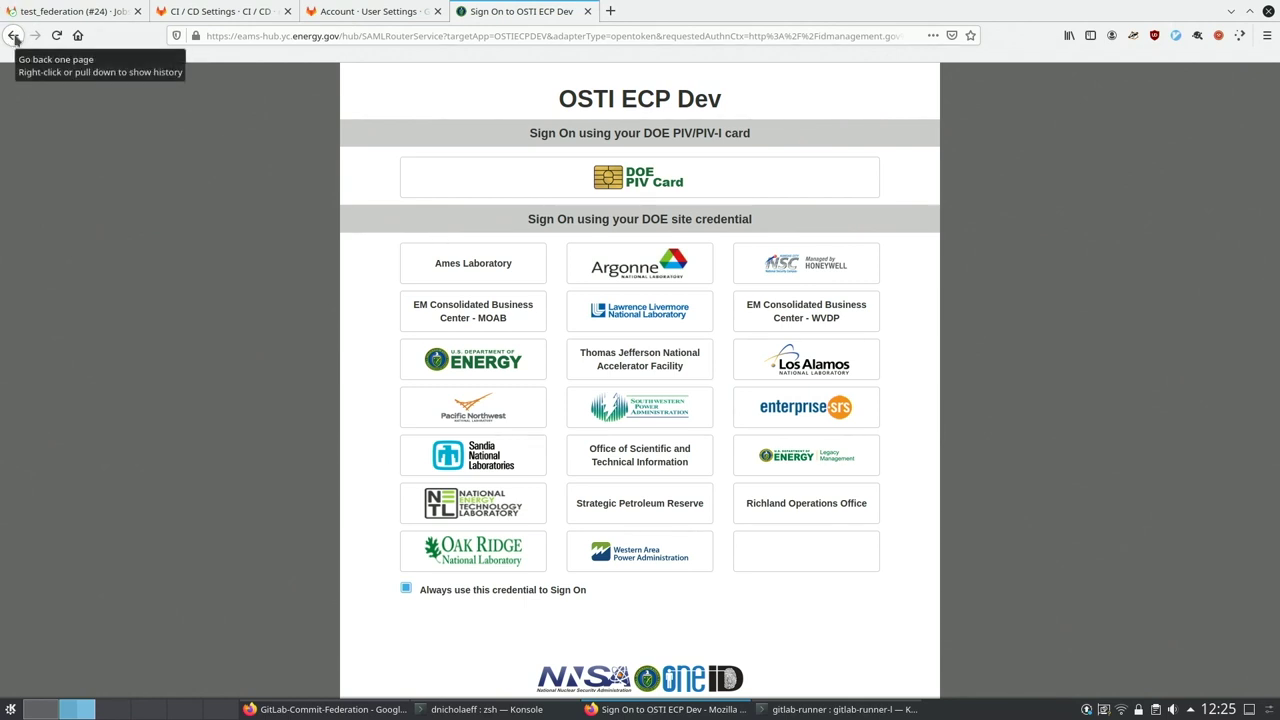
left_click(14, 36)
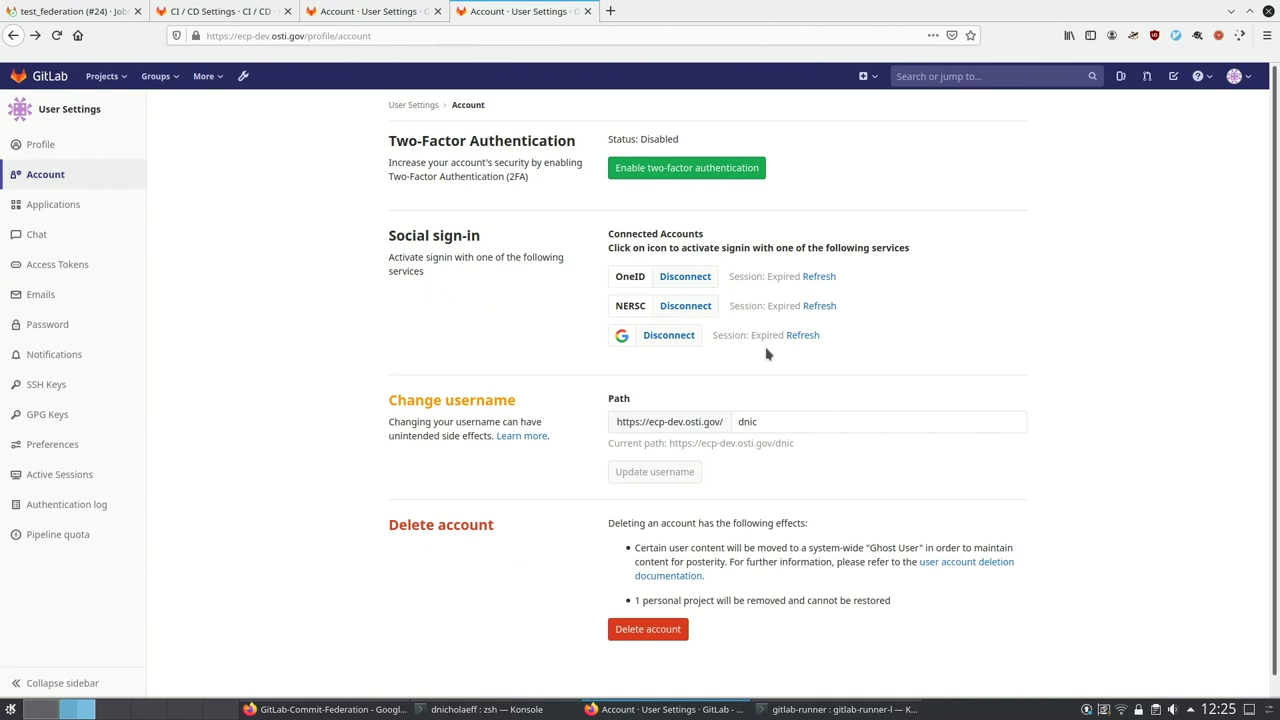
Renew the NERSC session by logging in with the NERSC username, password and one-time password.
left_click(818, 308)
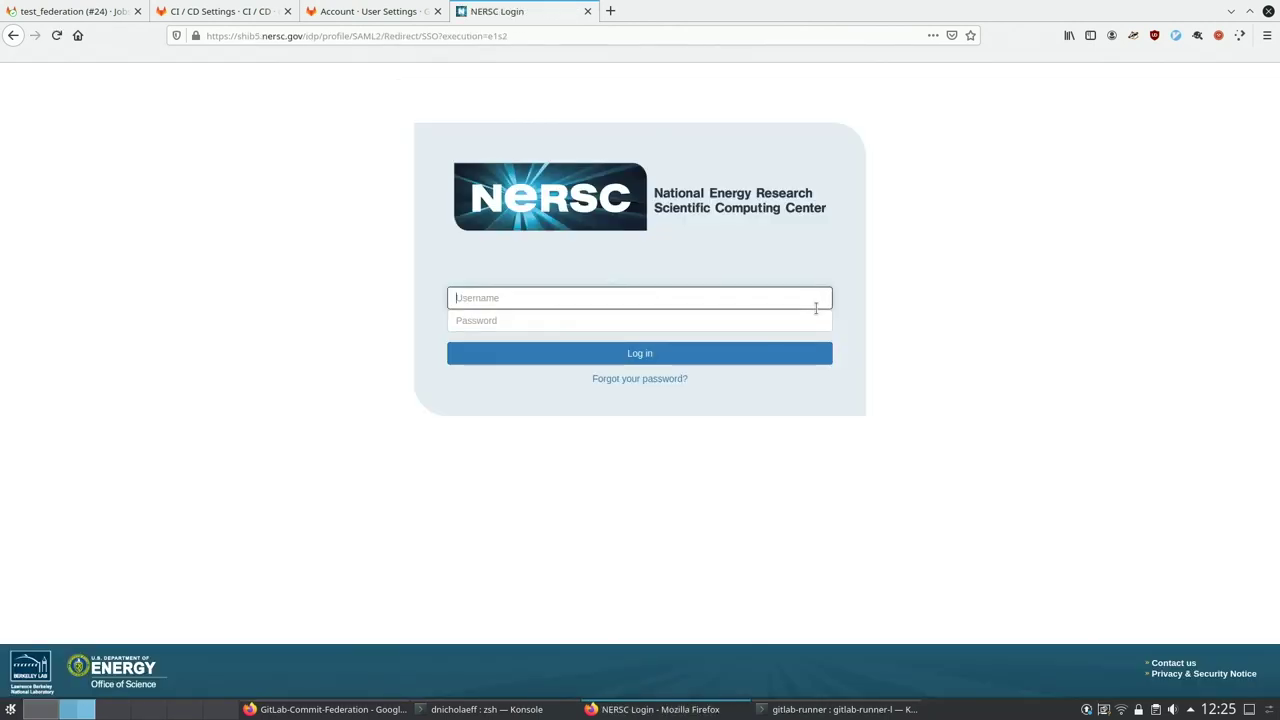
type("dnic")
key("Tab")
type("••")
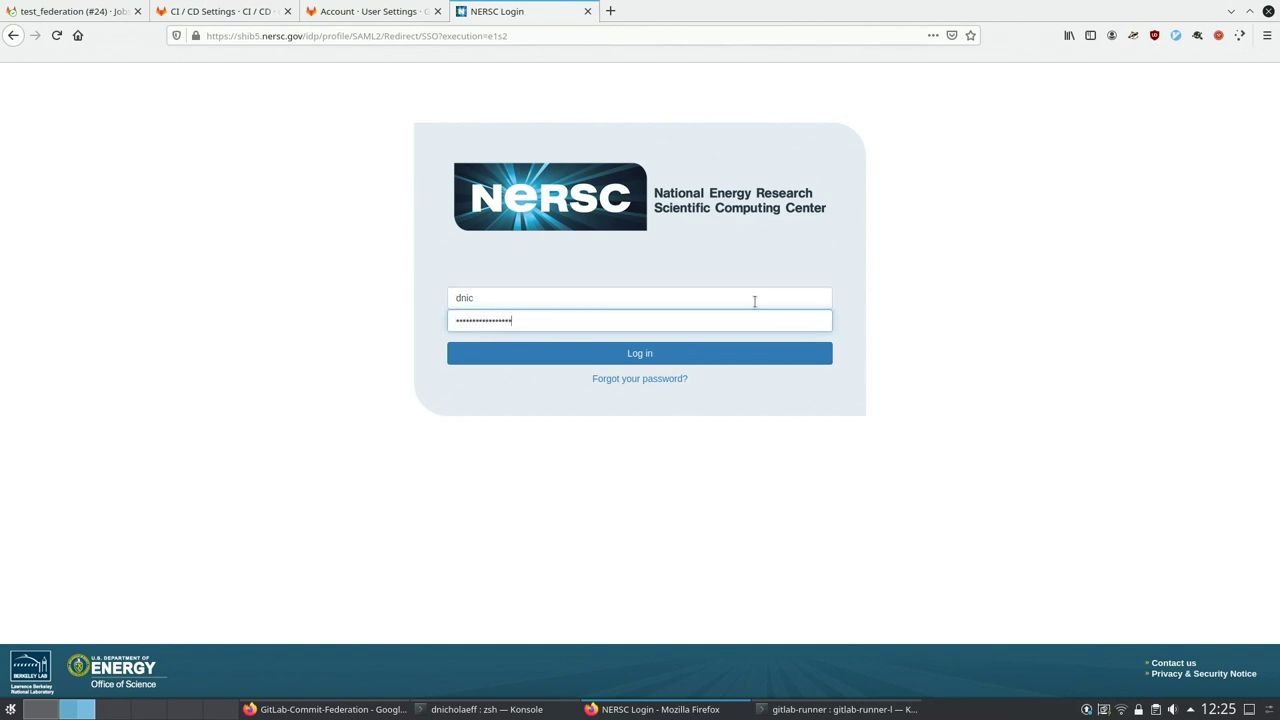
key("Return")
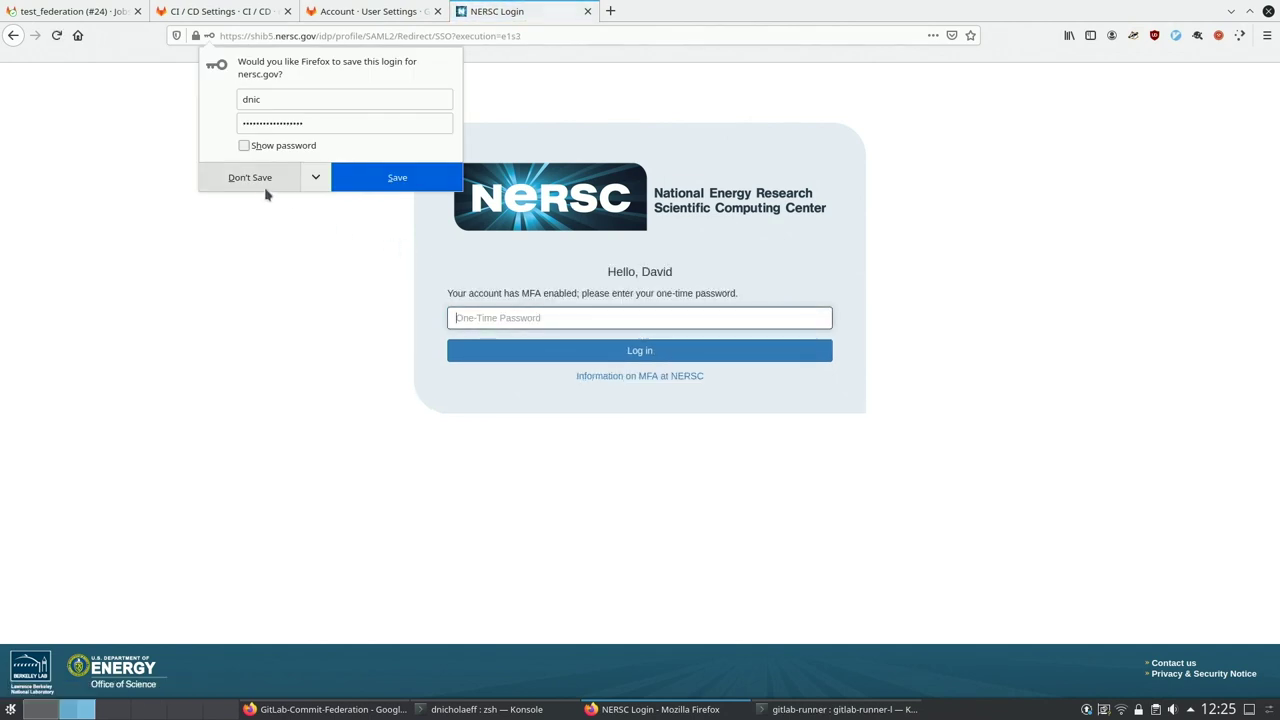
left_click(257, 180)
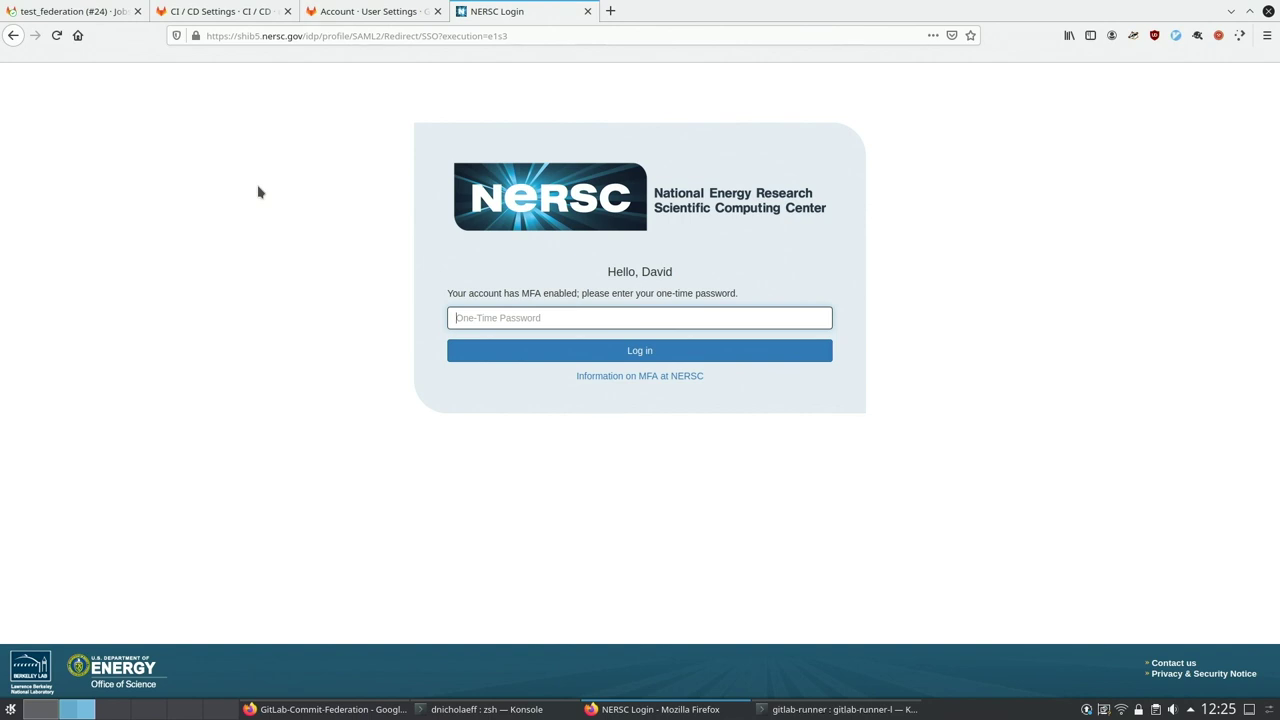
key("Return")
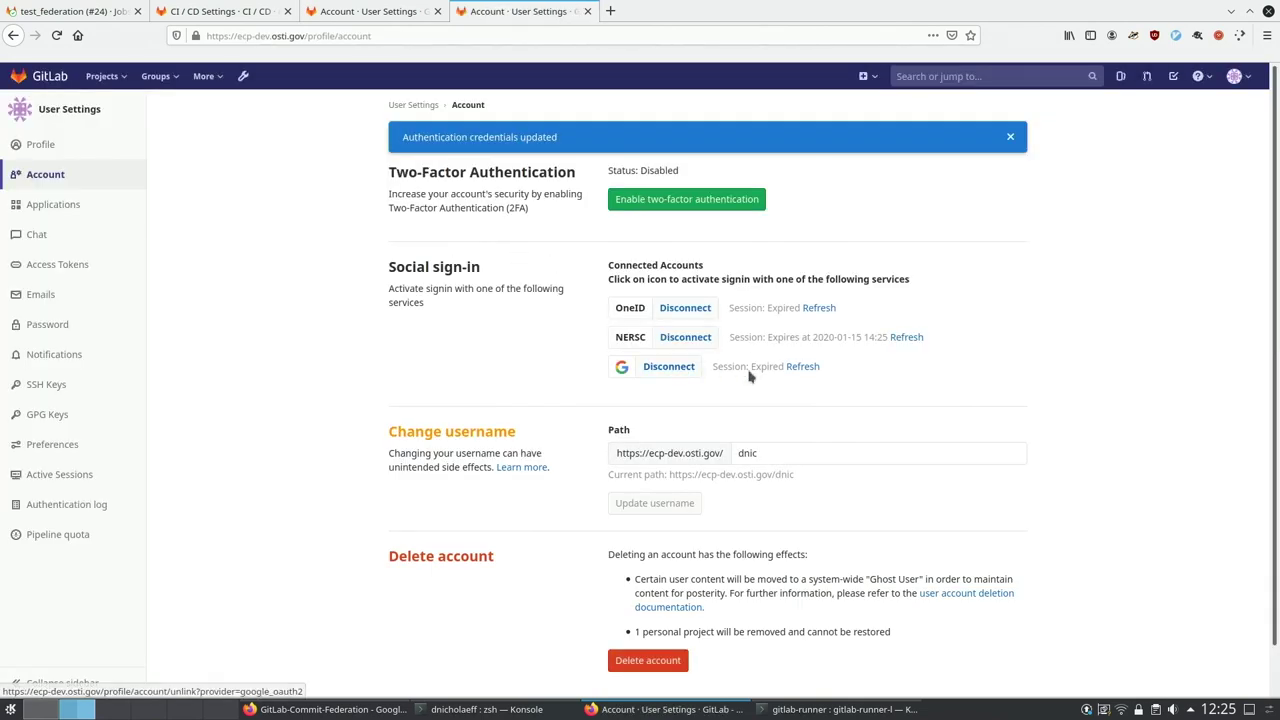
left_click(802, 368)
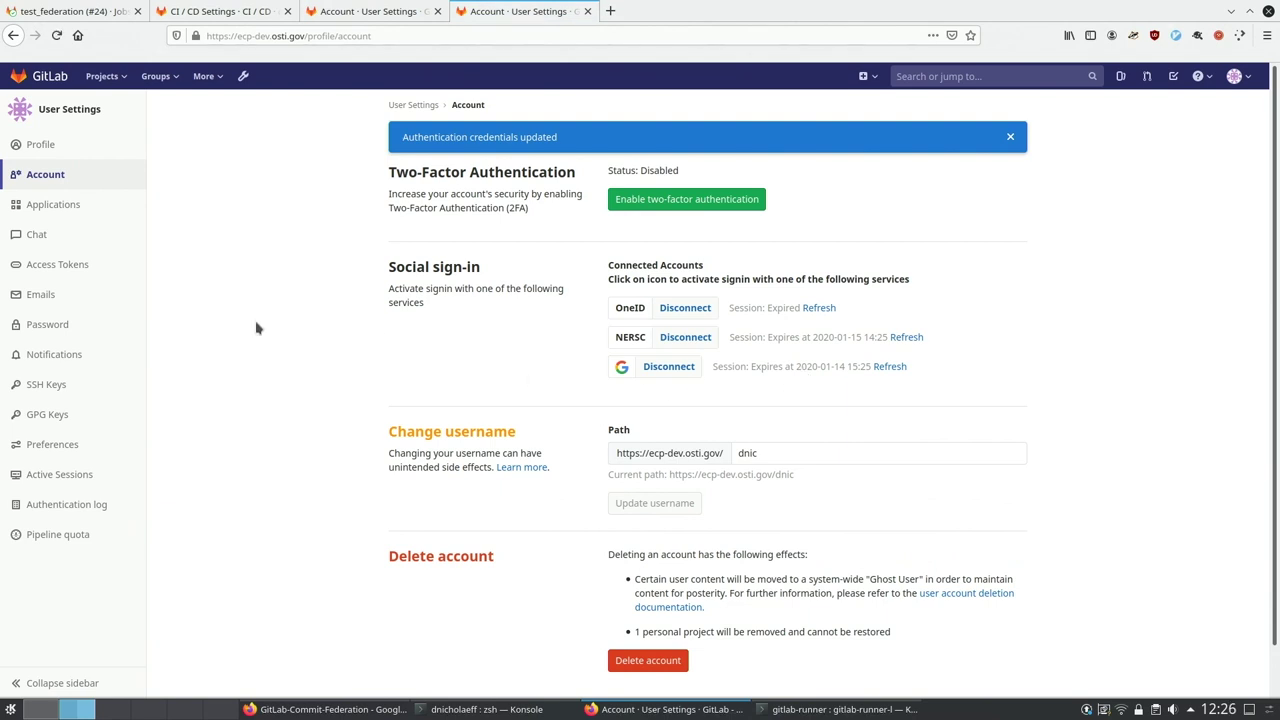
key("ctrl+F2")
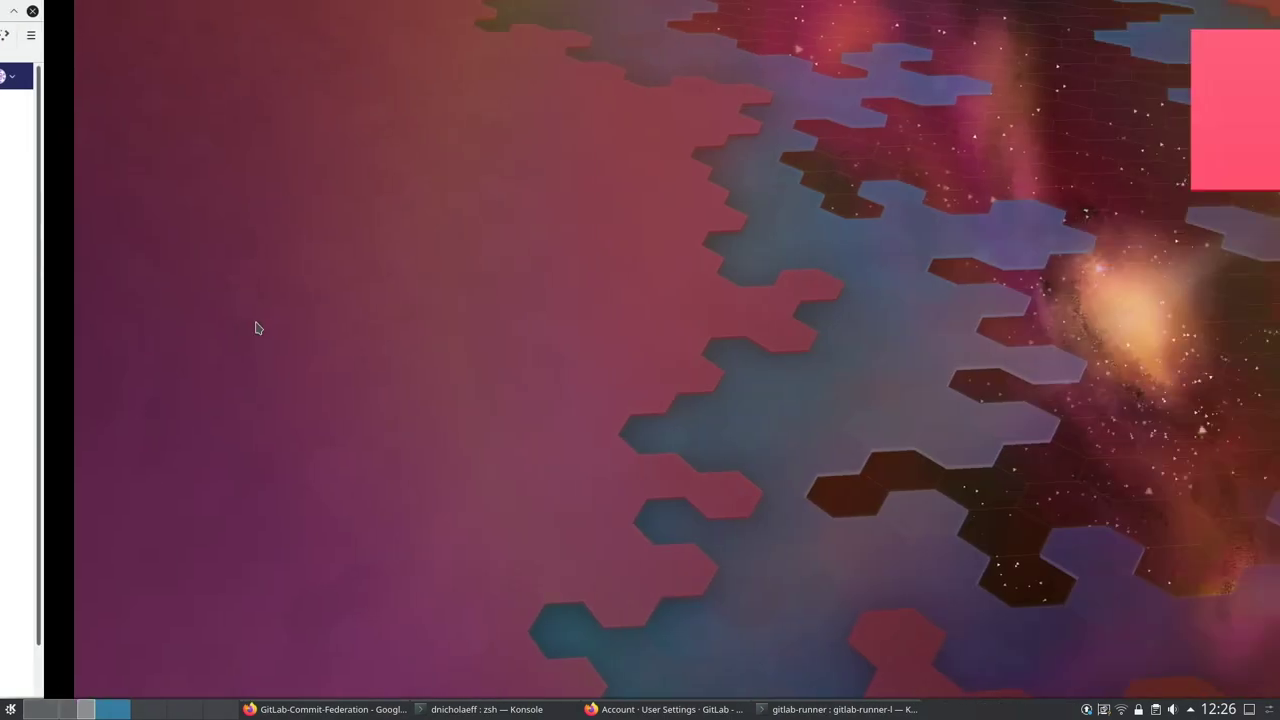
Stop the running gitlab-runner in the terminal and clear the screen.
key("ctrl+F1")
key("ctrl+F3")
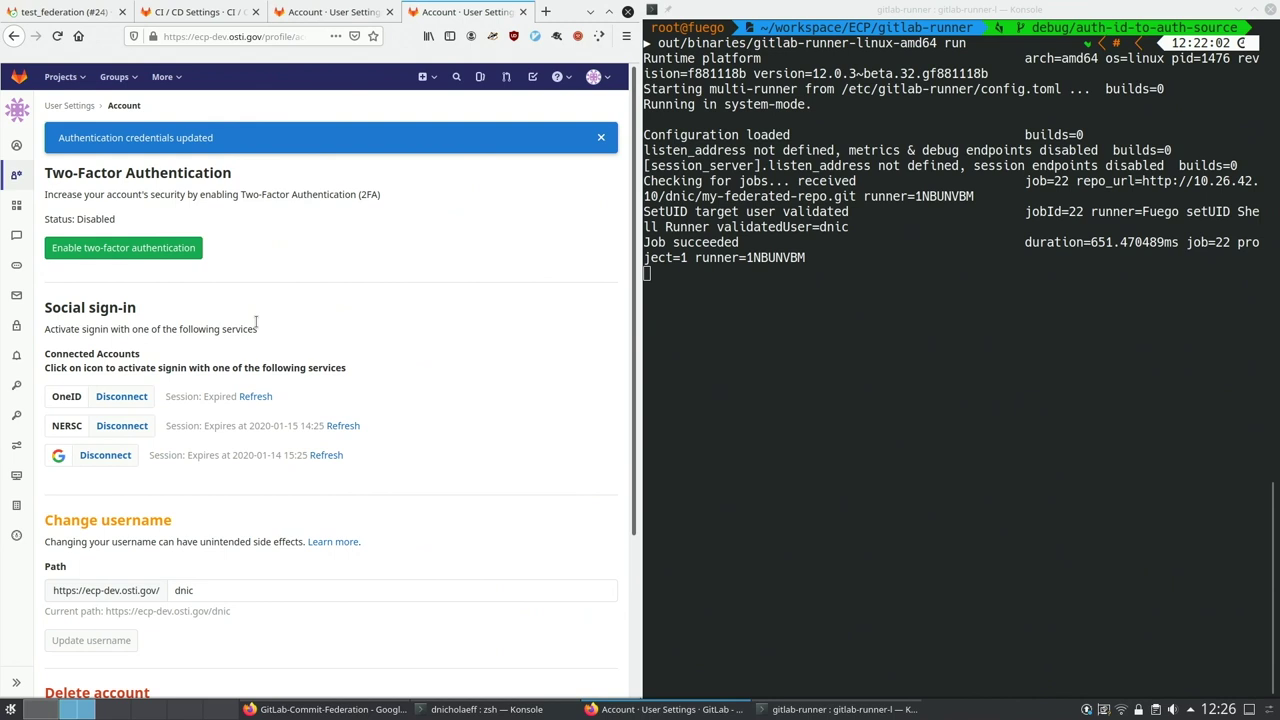
key("ctrl+c")
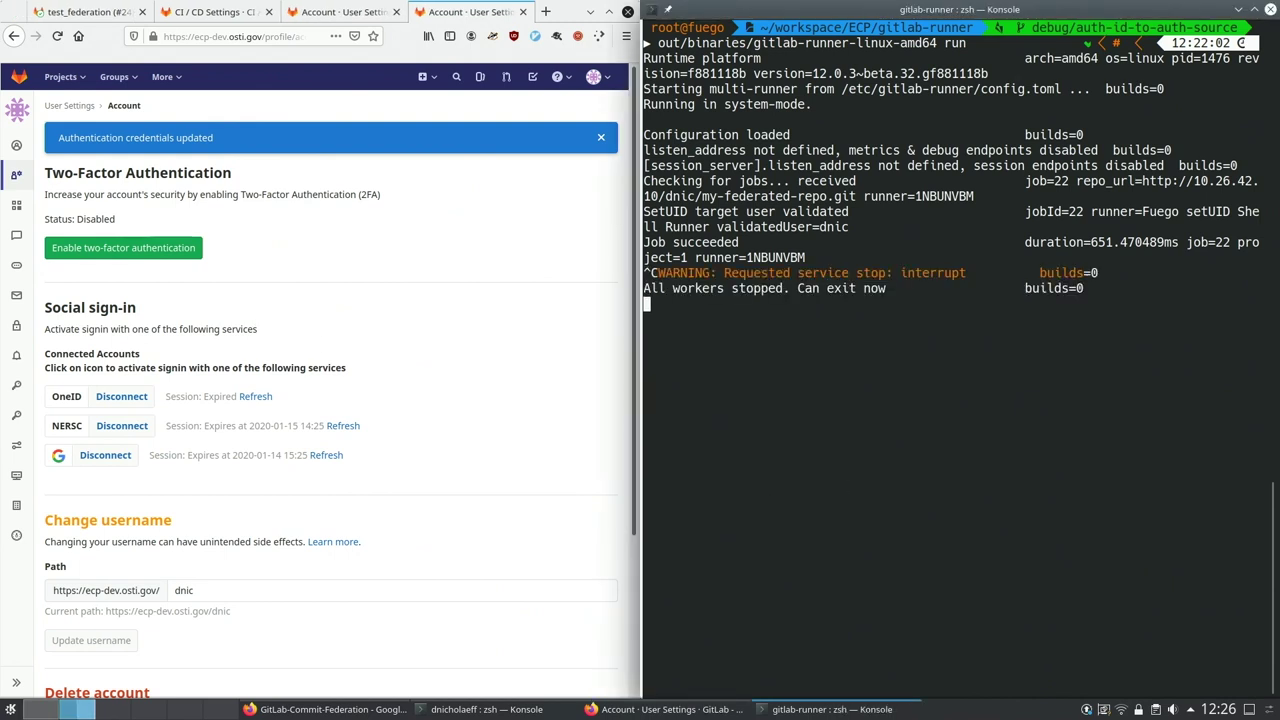
key("ctrl+l")
Display /etc/gitlab-runner/config.toml with bat.
type("bat /etc/con")
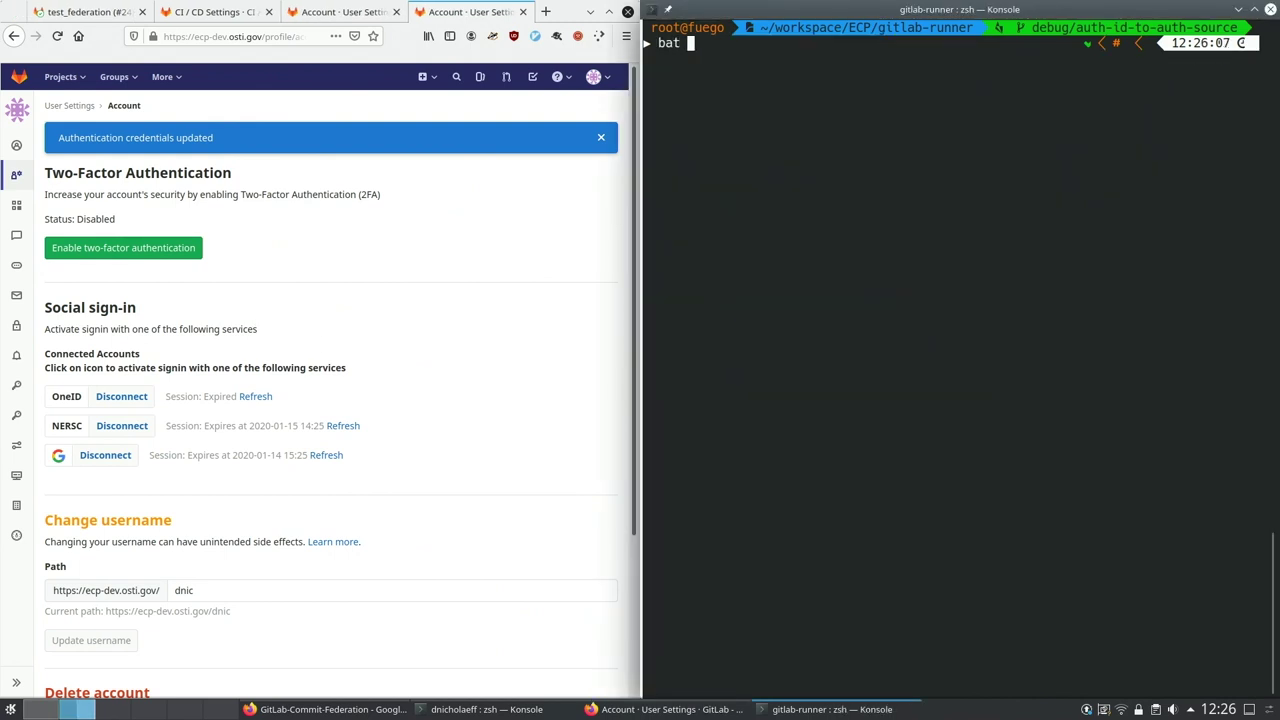
key("Tab")
key("BackSpace")
key("BackSpace")
key("BackSpace")
key("BackSpace")
key("BackSpace")
key("BackSpace")
key("BackSpace")
key("BackSpace")
key("BackSpace")
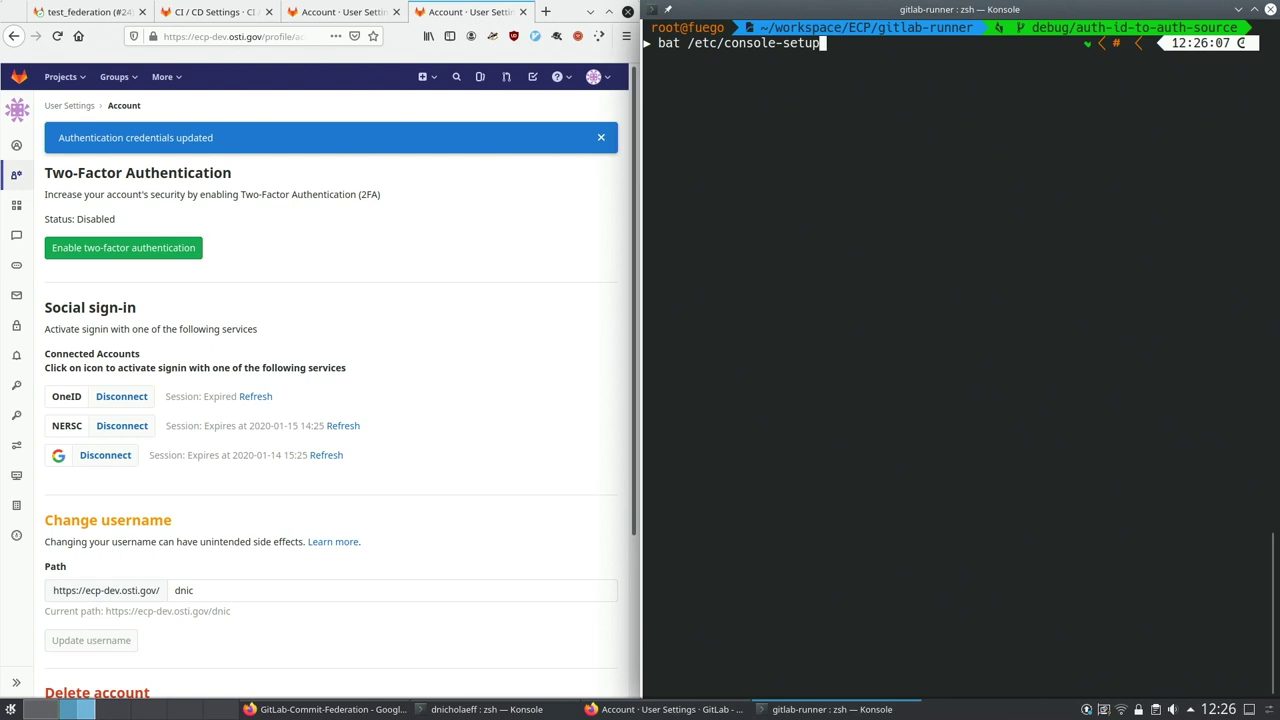
key("BackSpace")
key("BackSpace")
key("BackSpace")
key("BackSpace")
key("BackSpace")
type("gitl")
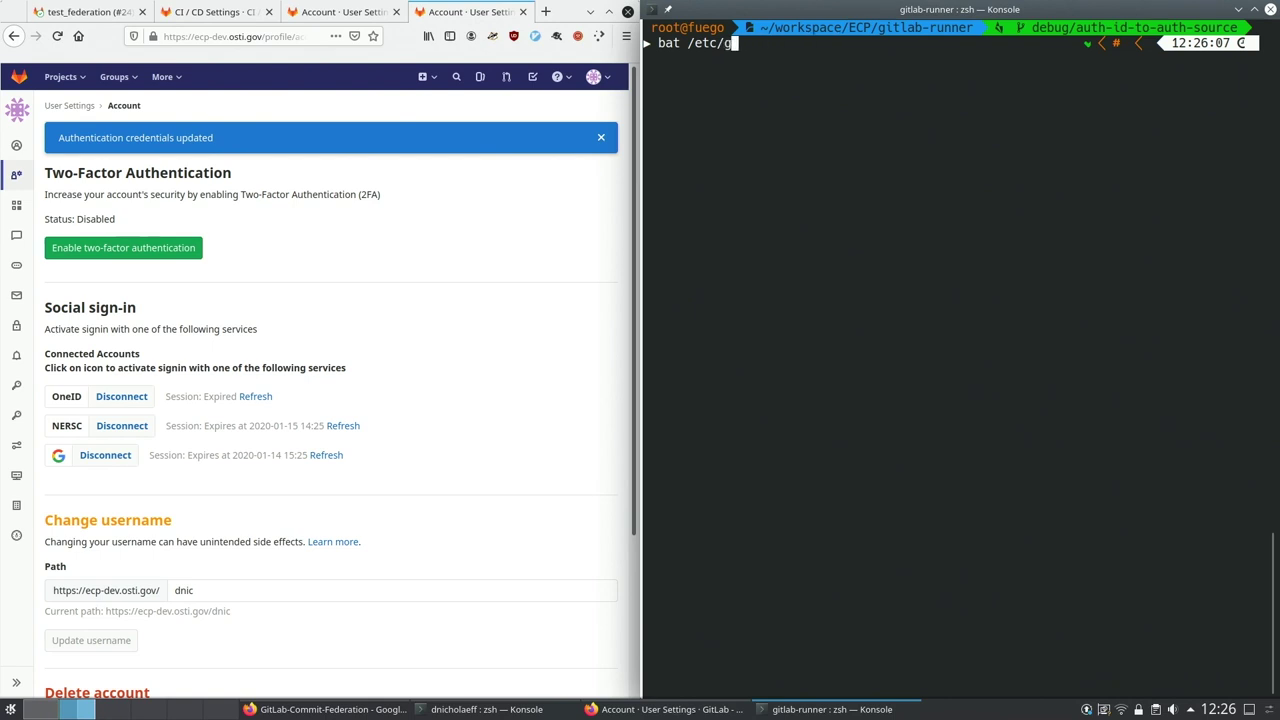
key("BackSpace")
key("BackSpace")
type("y")
key("BackSpace")
type("tl")
key("Tab")
type("co")
key("Tab")
key("Return")
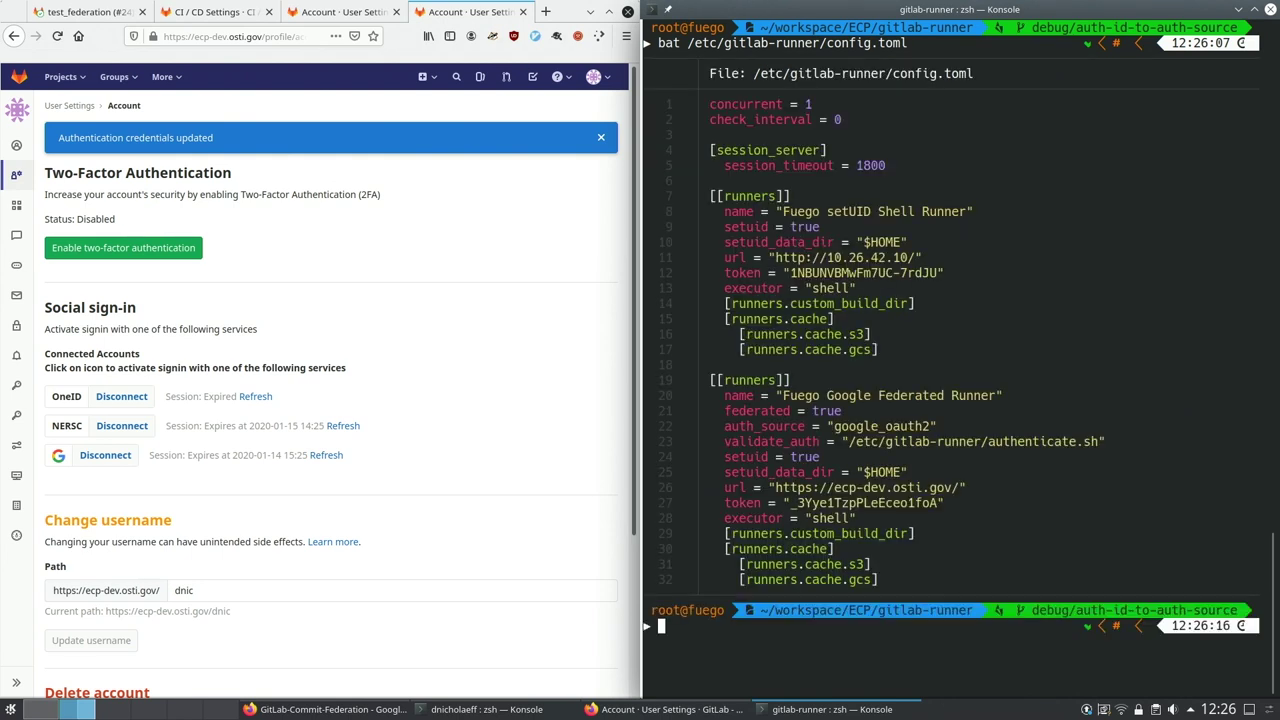
Comment out the validate_auth line in config.toml with vim, save it, and suspend the editor.
key("ctrl+l")
type("vim /etc/git")
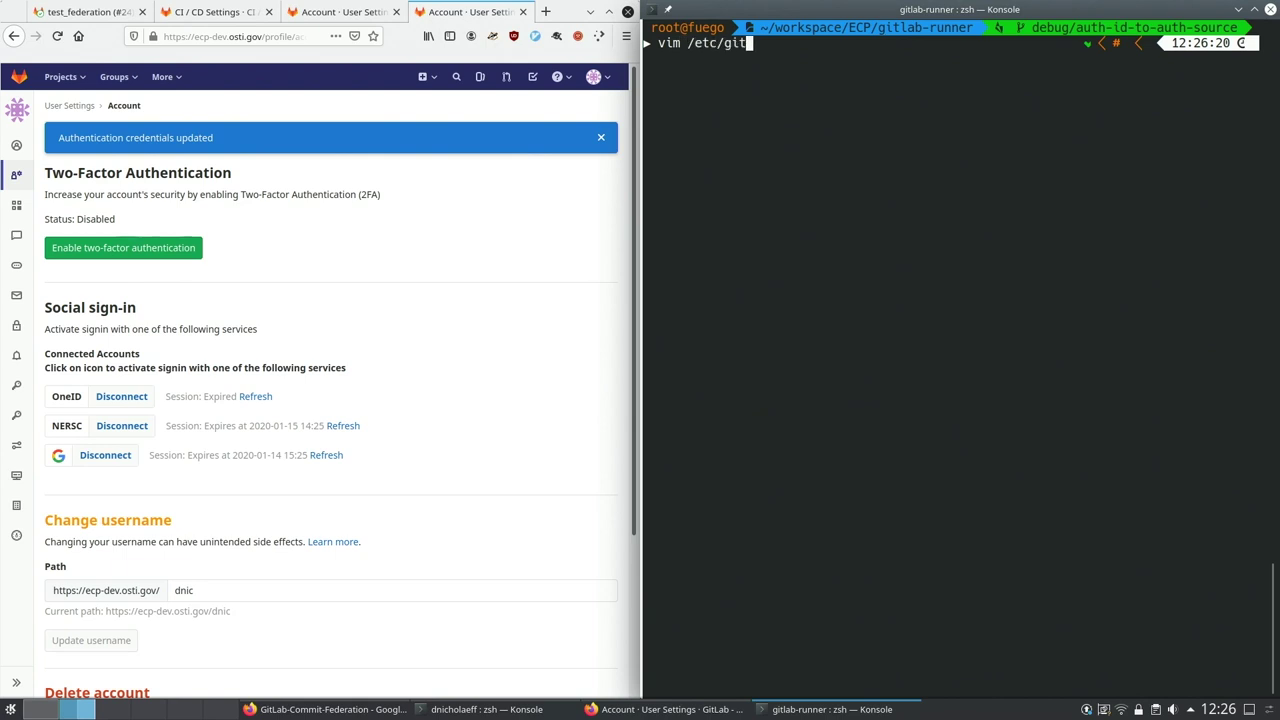
key("Tab")
type("confi")
key("Tab")
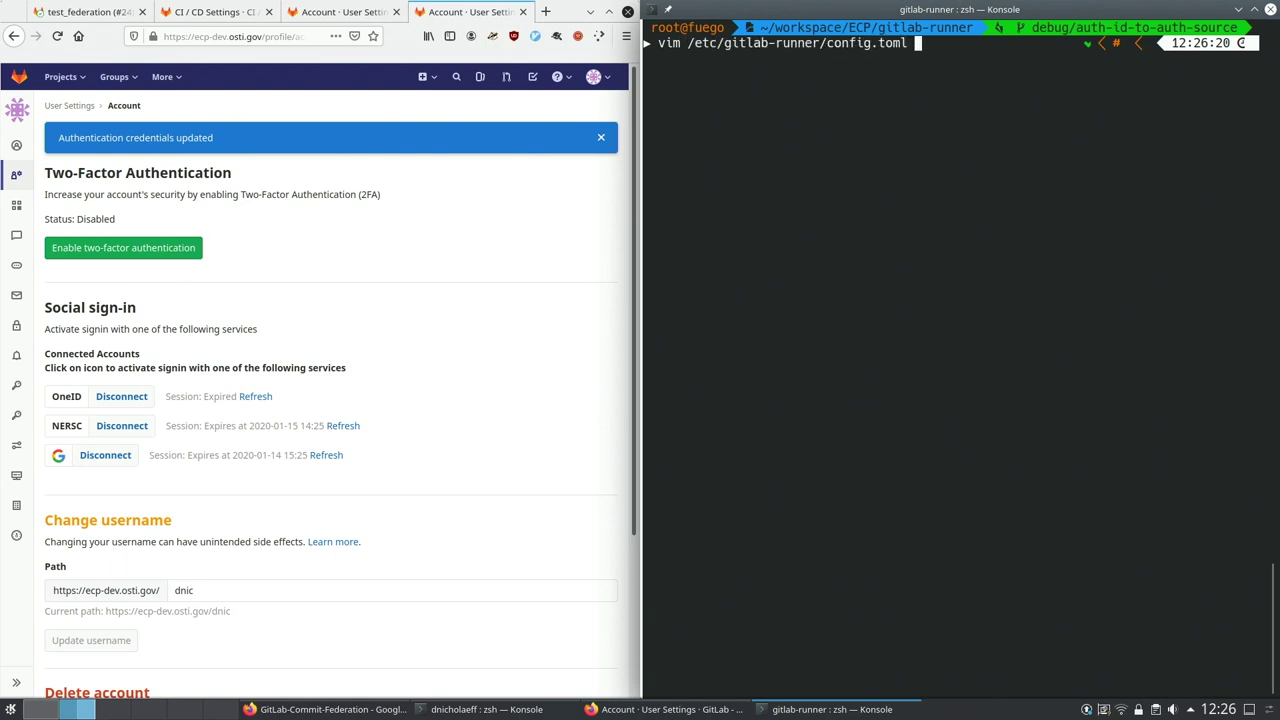
key("Return")
type("i")
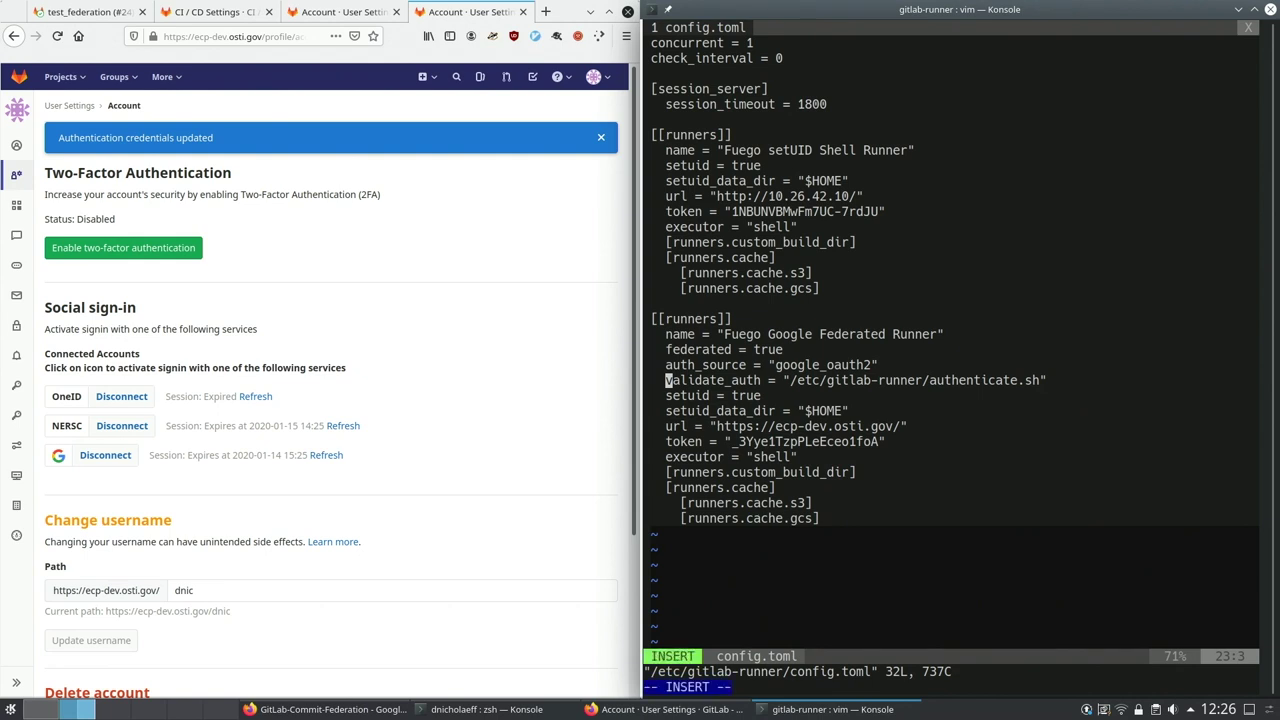
type("#")
key("Escape")
type(":w")
key("Return")
key("ctrl+z")
key("ctrl+l")
key("Up")
key("Up")
key("Up")
key("Up")
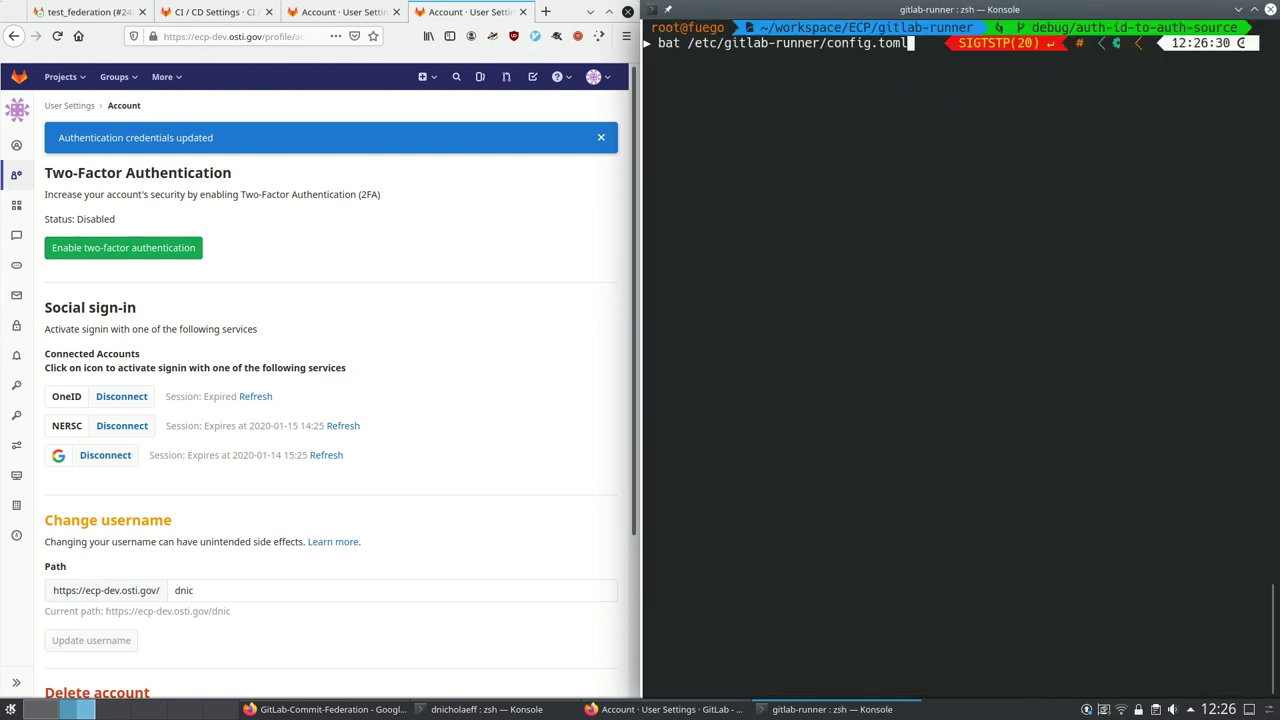
Restart the gitlab-runner and view .gitlab-ci.yml in the My Federated Repo project.
key("Return")
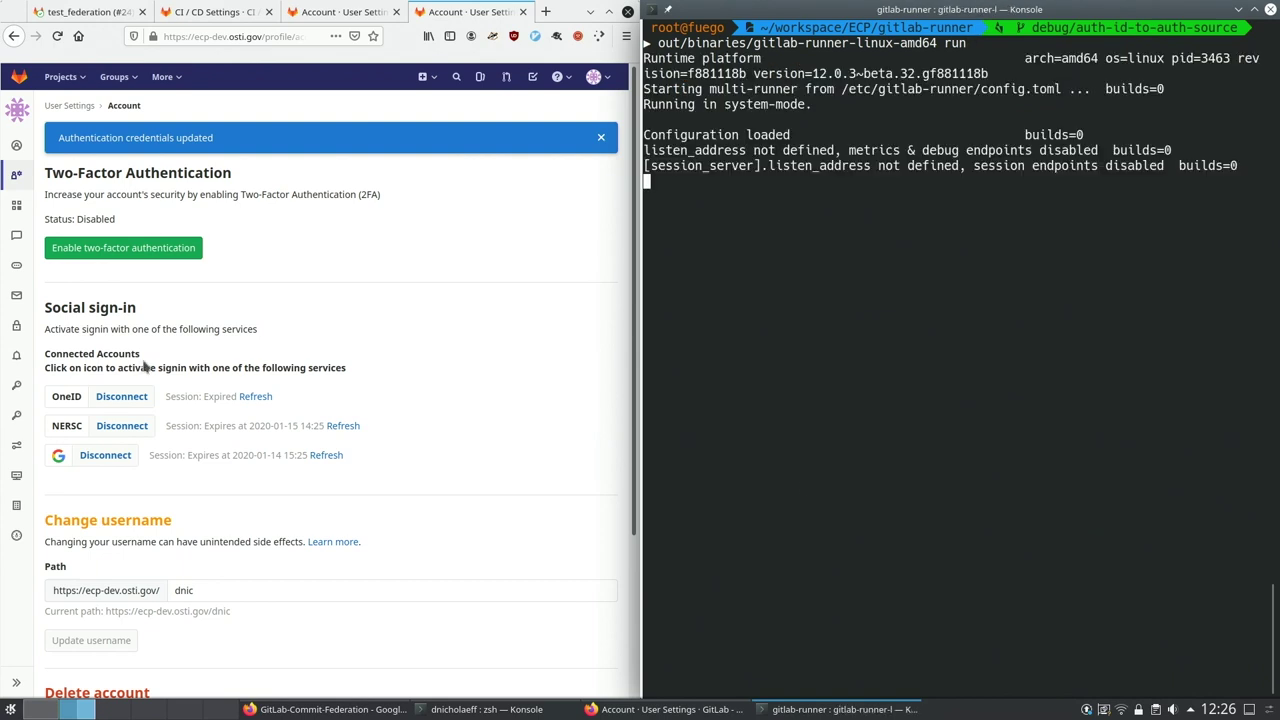
left_click(437, 284)
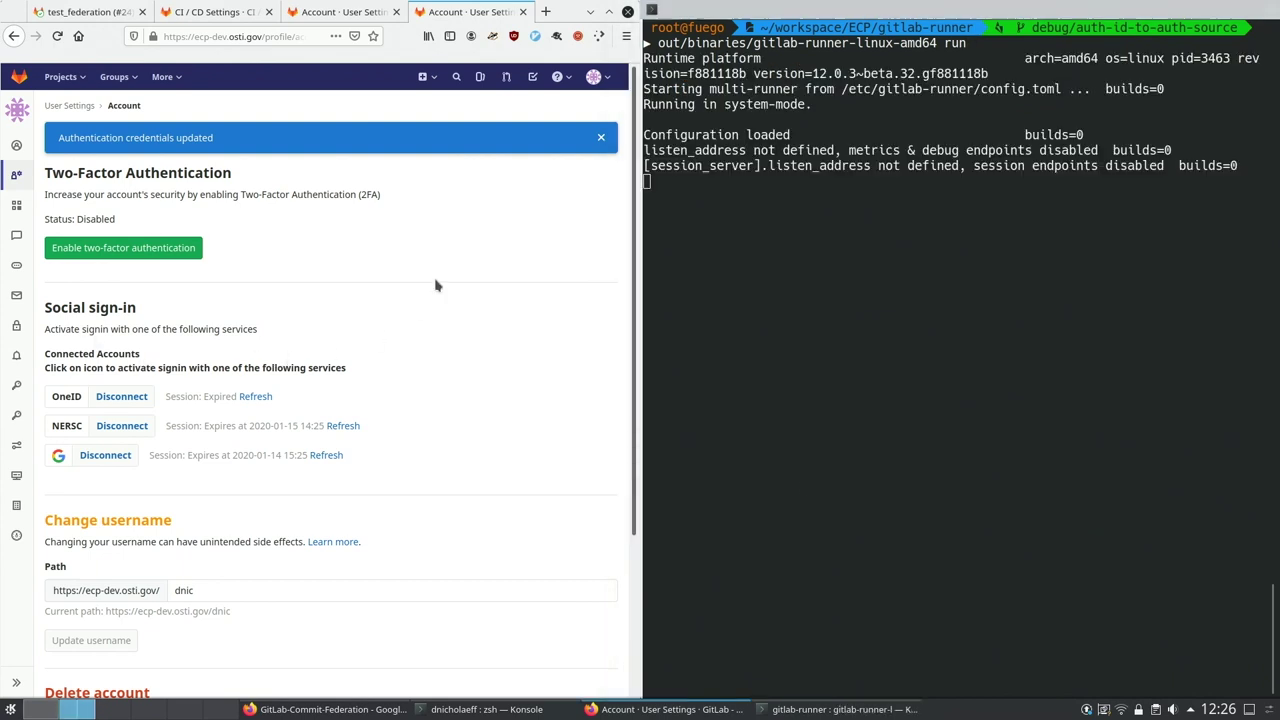
left_click(60, 77)
left_click(181, 163)
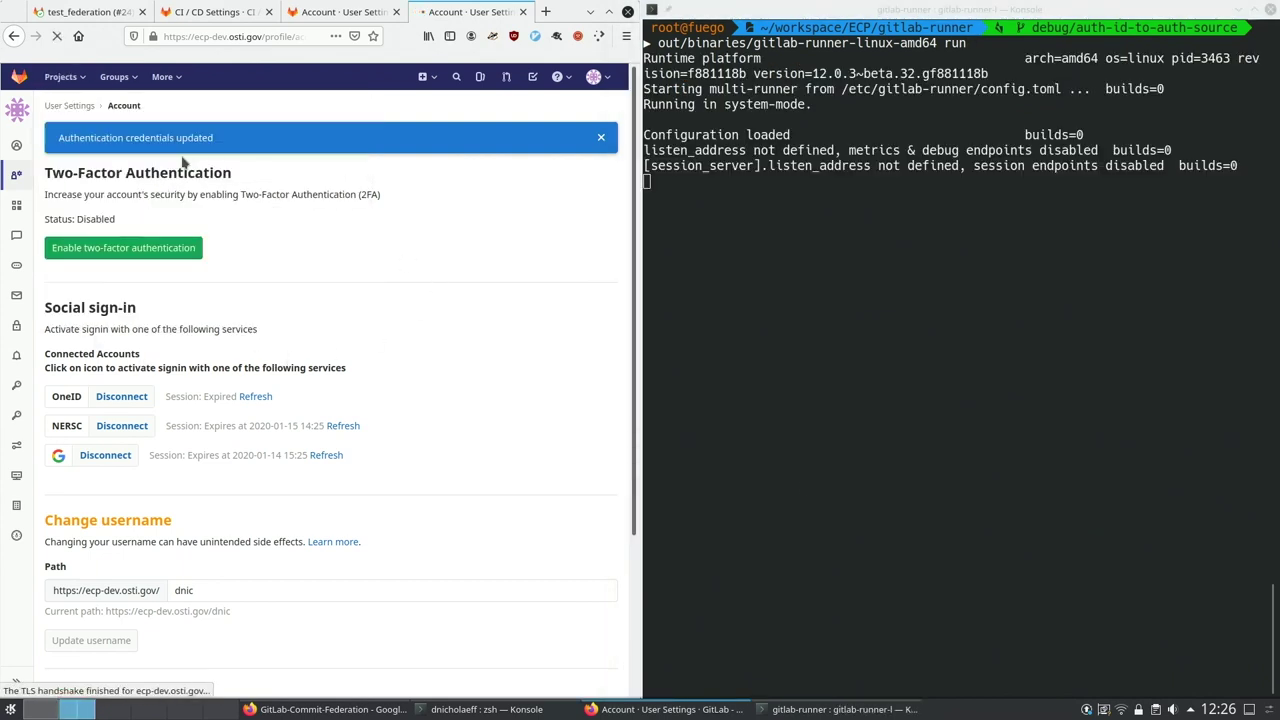
left_click(114, 461)
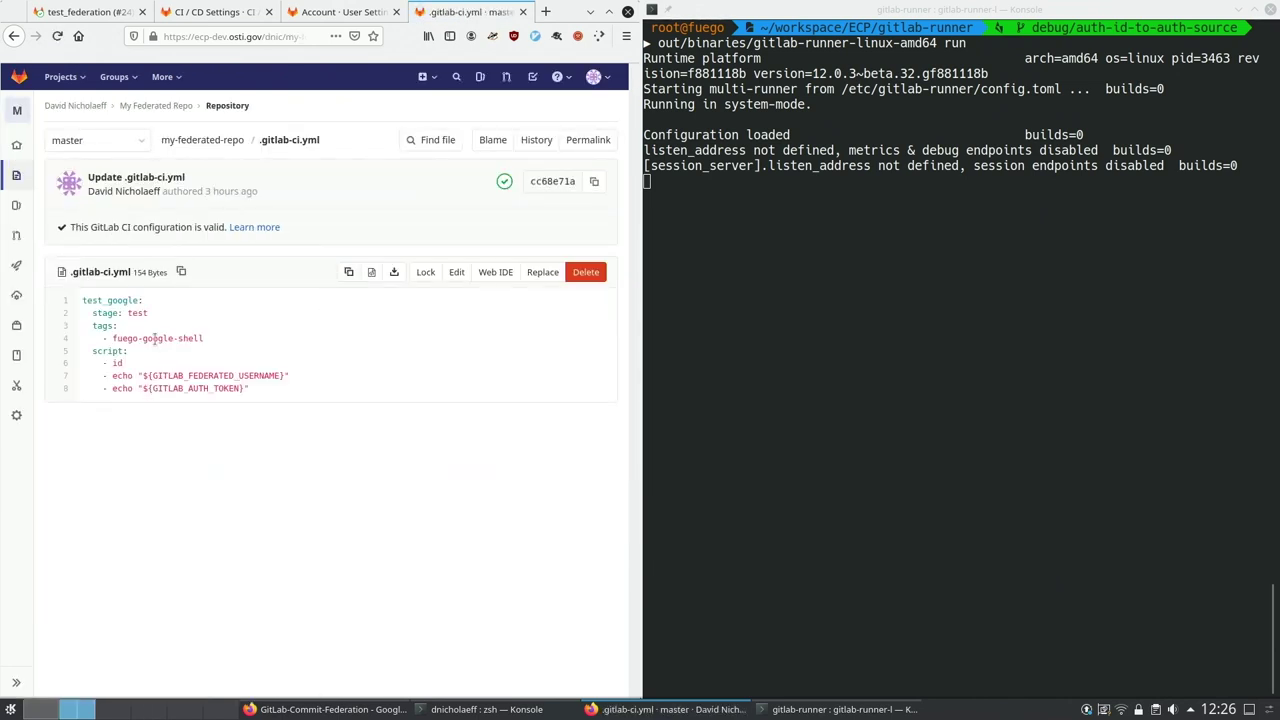
double_click(117, 362)
left_click(165, 375)
left_click_drag(165, 375, 270, 377)
left_click(261, 391)
Delete the two echo lines so test_google only runs id, and commit to master.
left_click(468, 272)
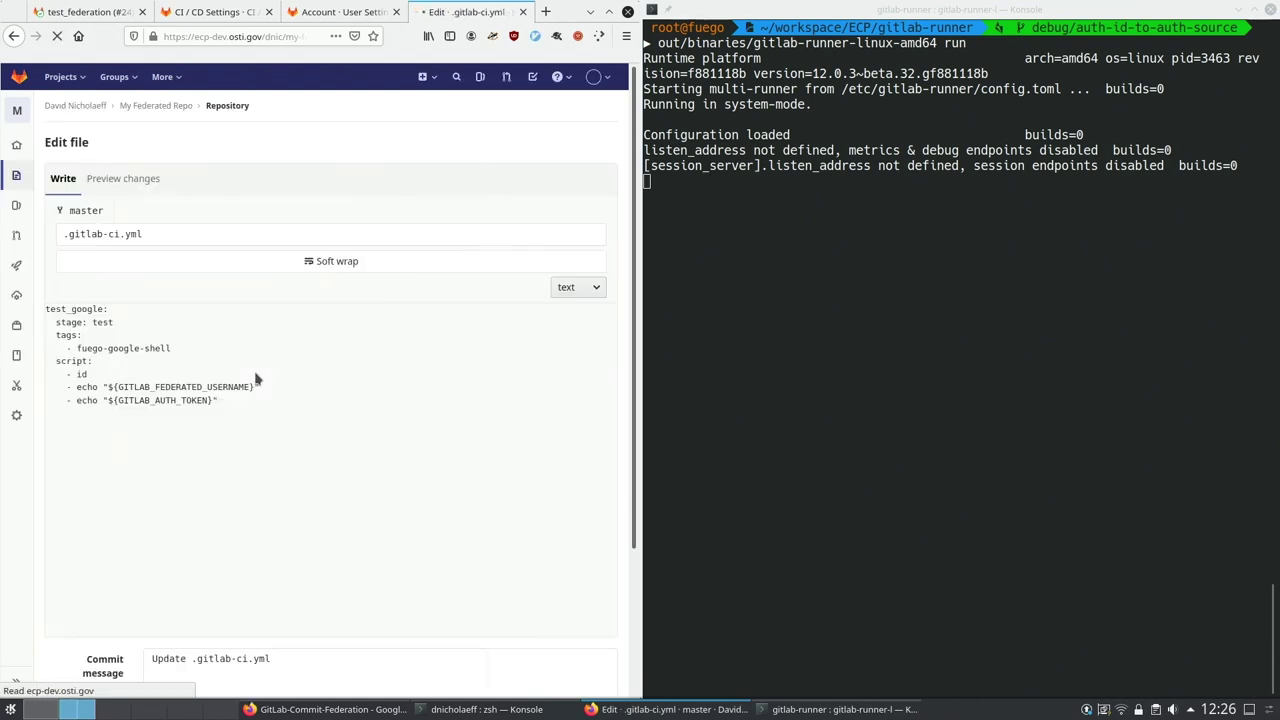
left_click_drag(206, 433, 66, 425)
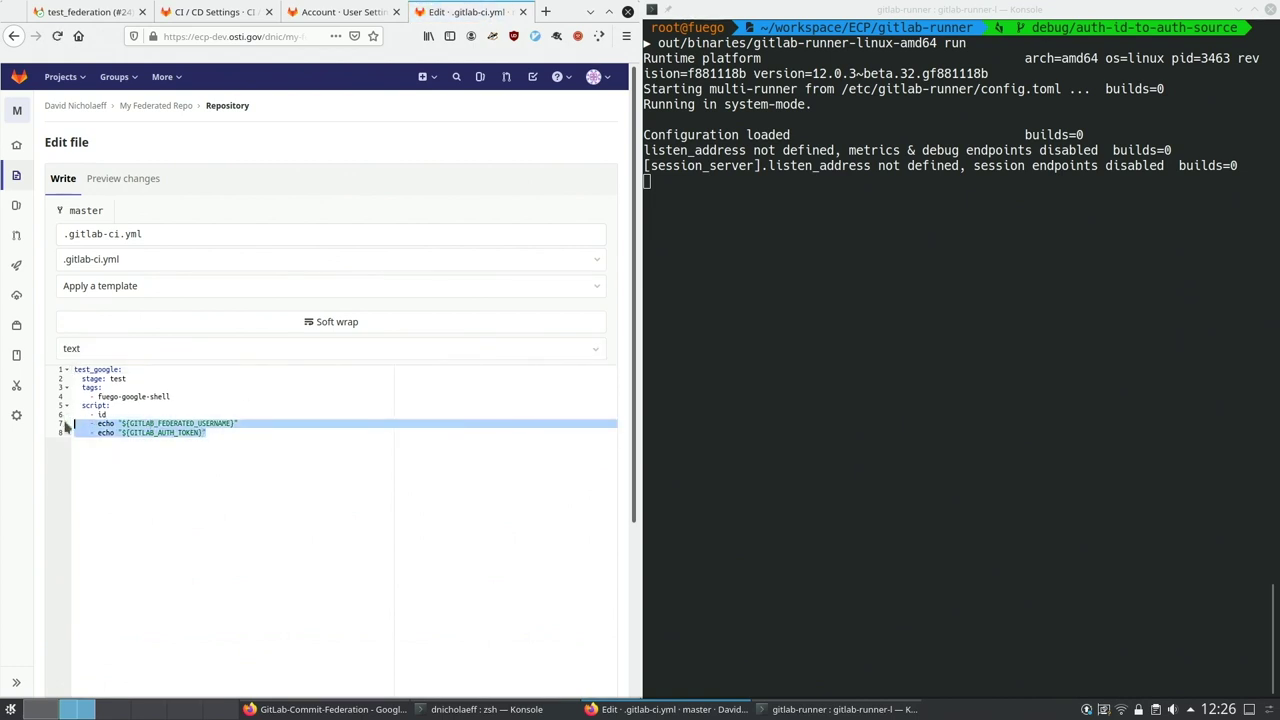
key("BackSpace")
key("BackSpace")
scroll(100, 400, "down", 5)
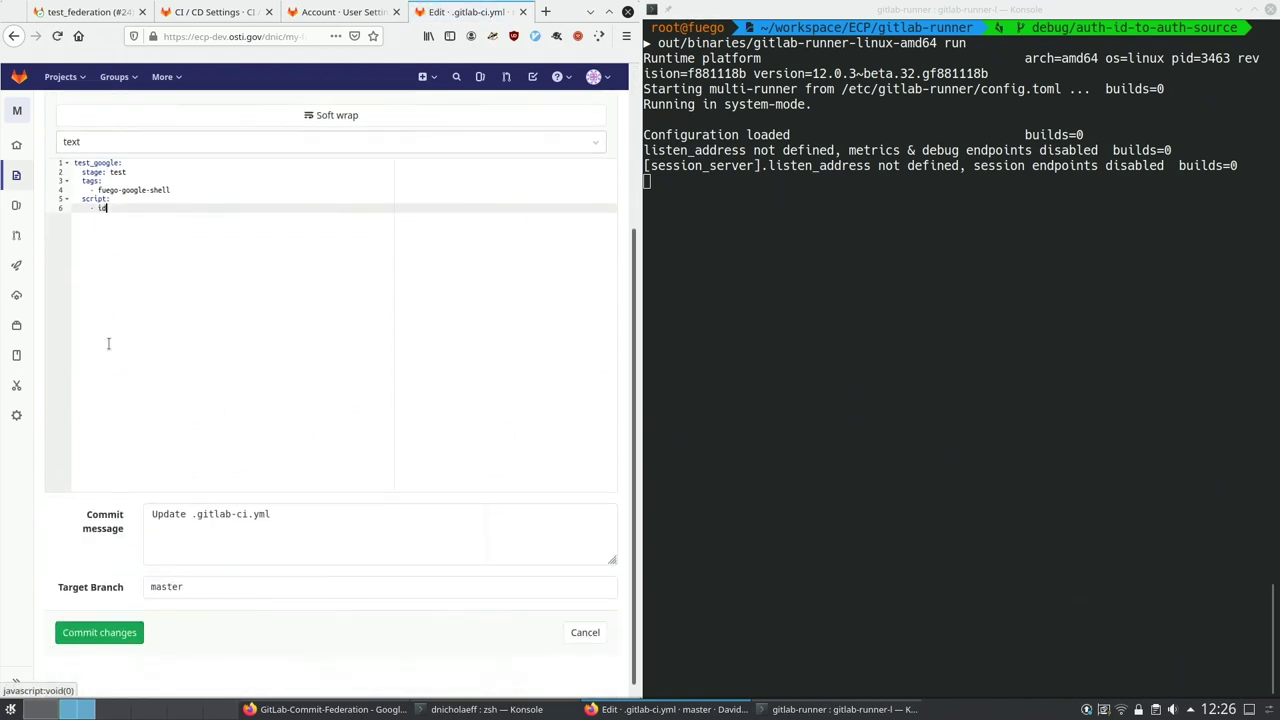
left_click(104, 619)
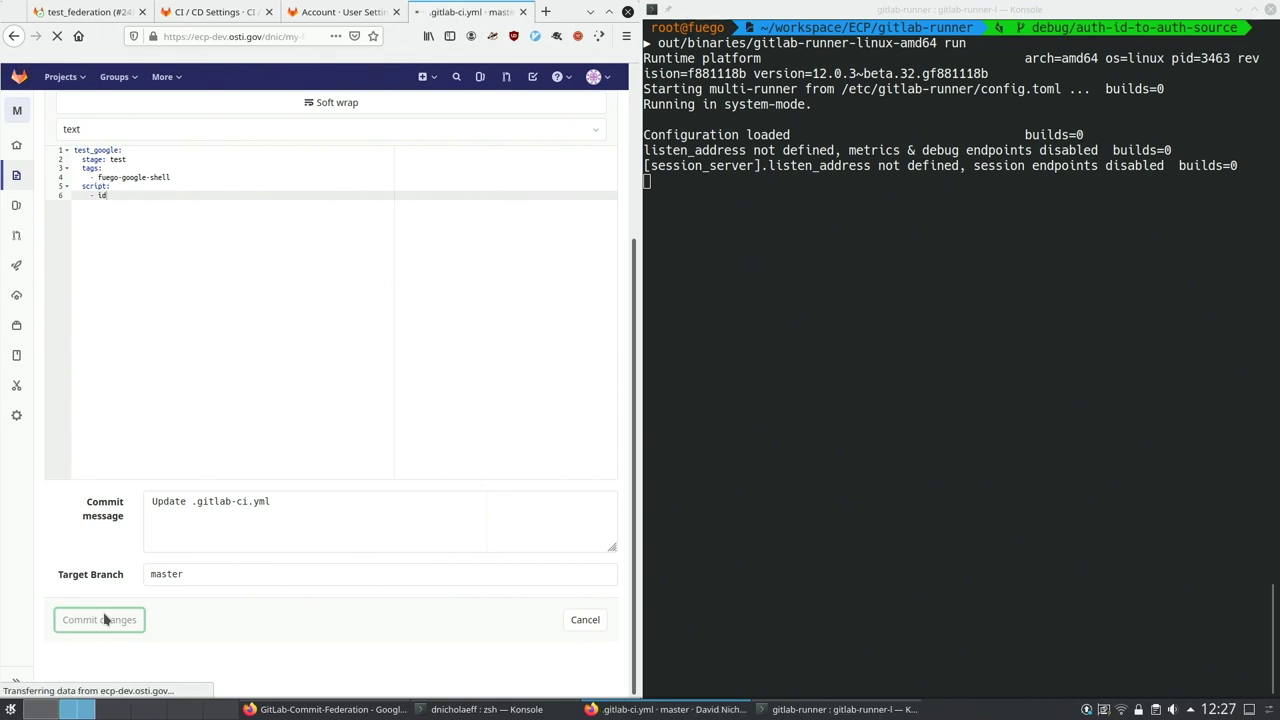
mouse_move(17, 262)
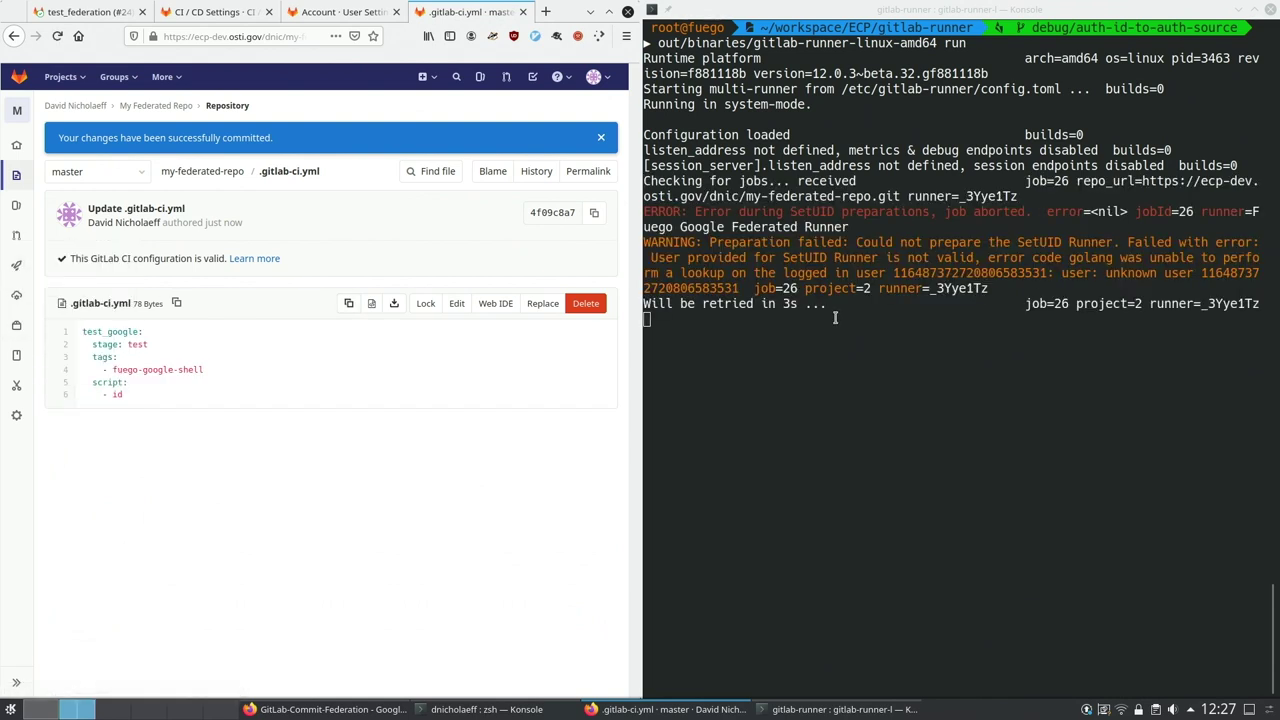
Compare the runner's SetUID error with the failed test_google job #26 log from pipeline #9.
left_click_drag(803, 257, 983, 290)
left_click(885, 343)
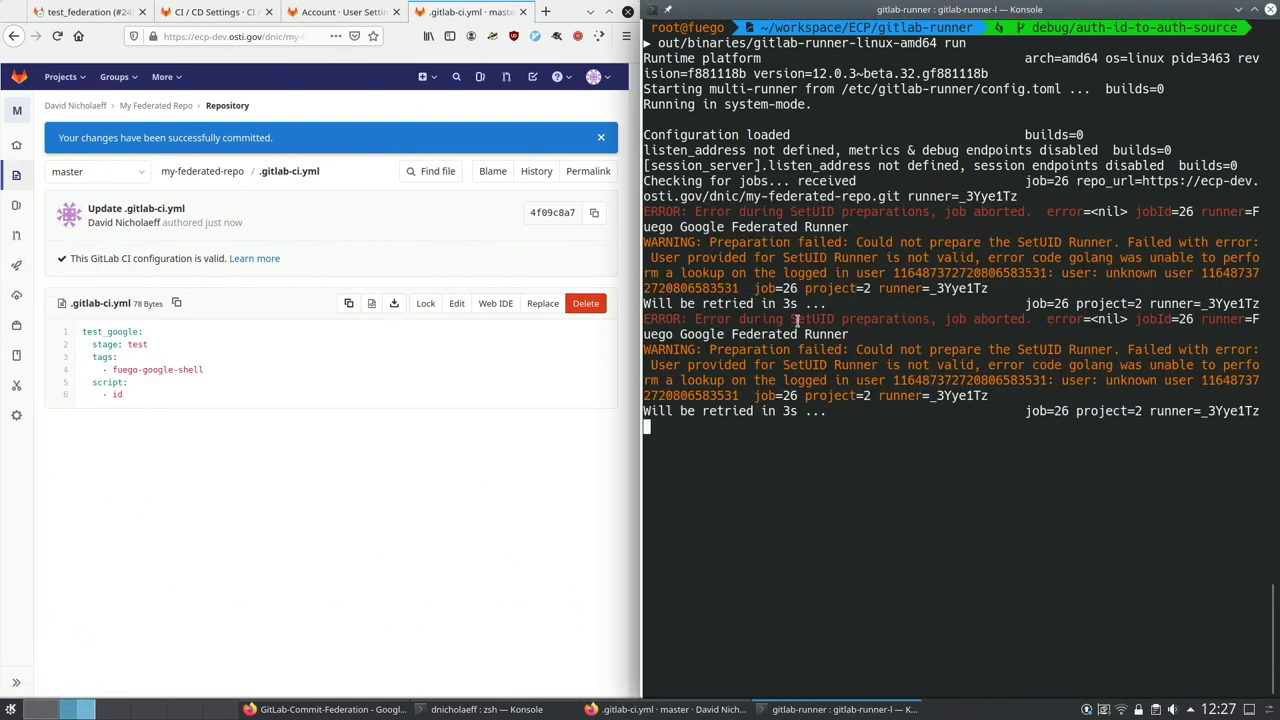
mouse_move(17, 265)
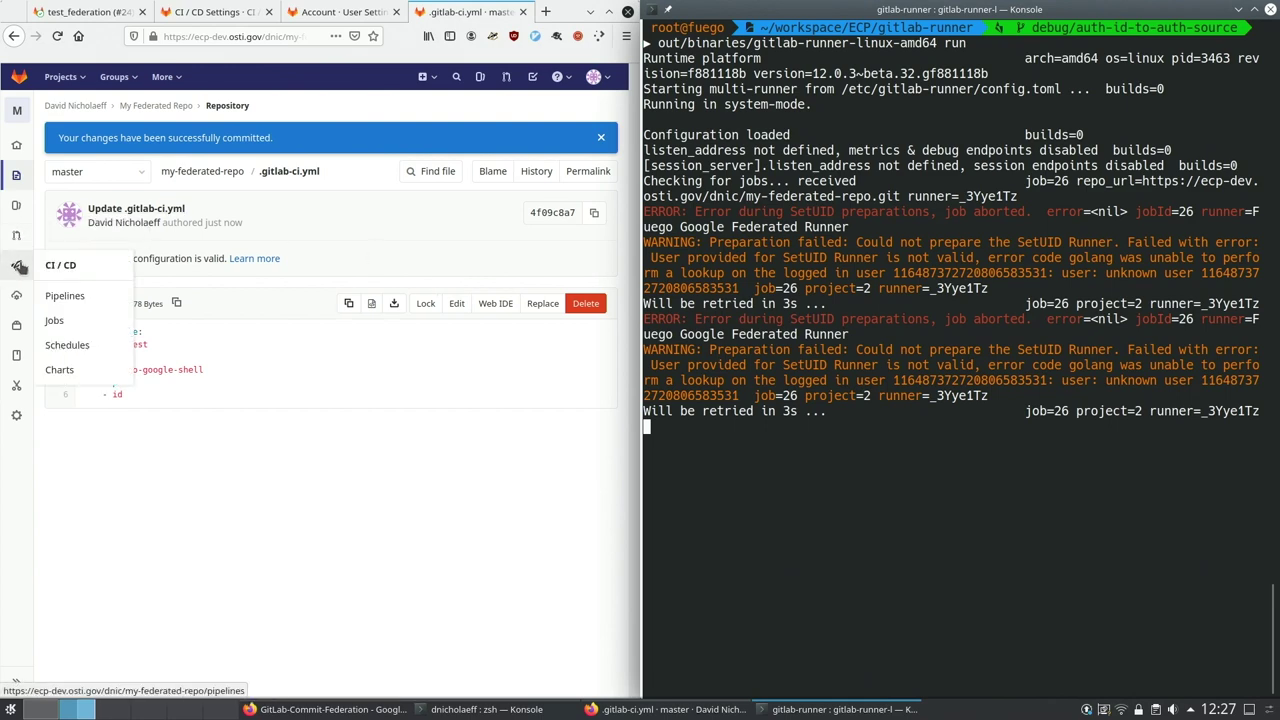
left_click(64, 297)
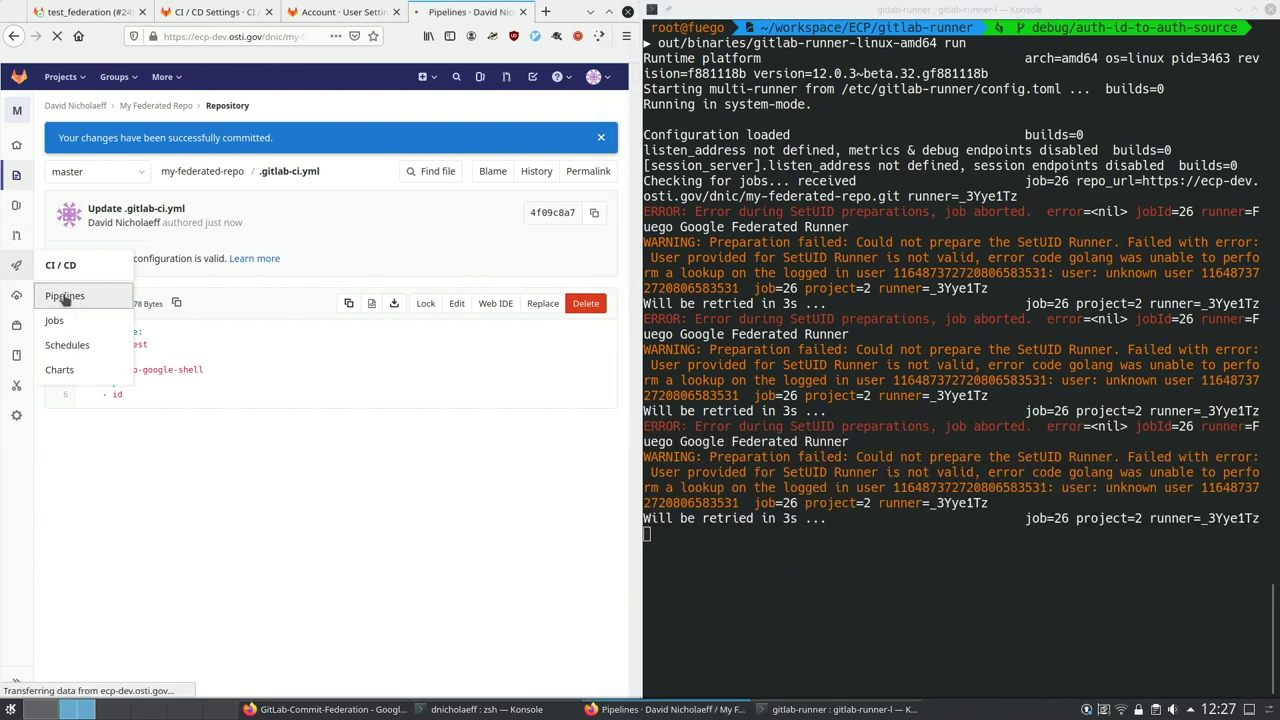
left_click(68, 246)
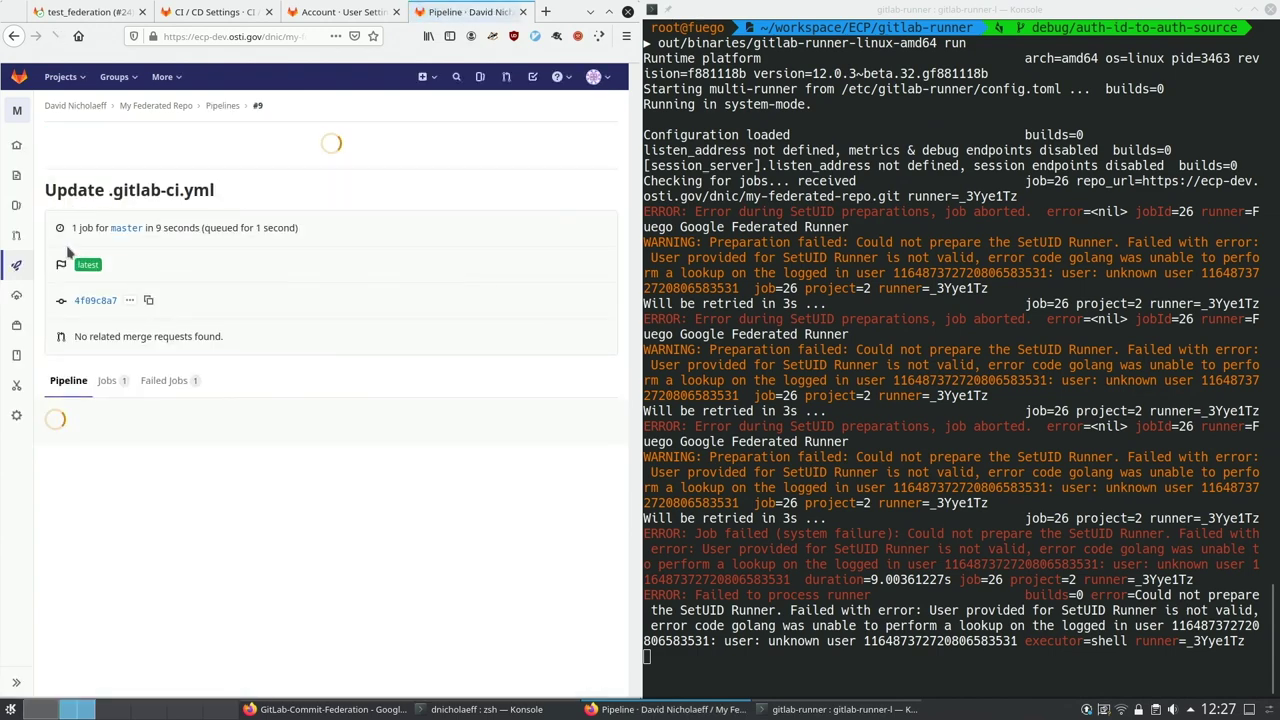
left_click(100, 440)
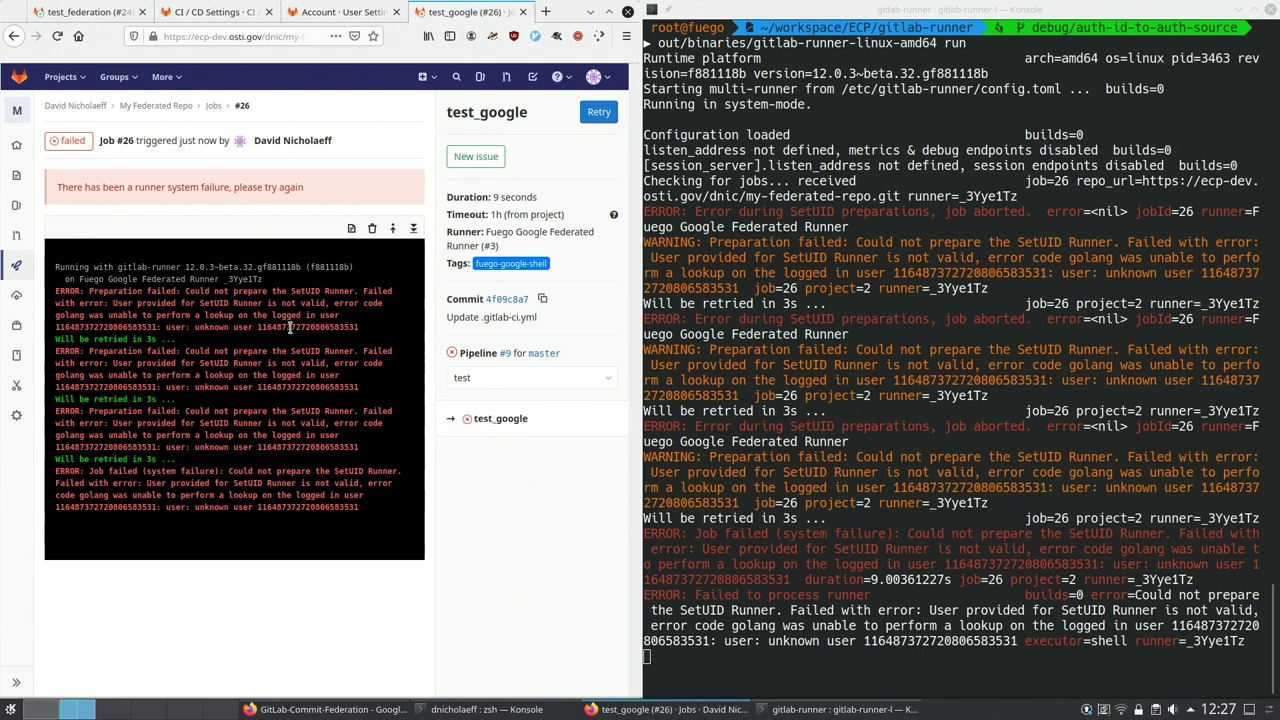
double_click(289, 326)
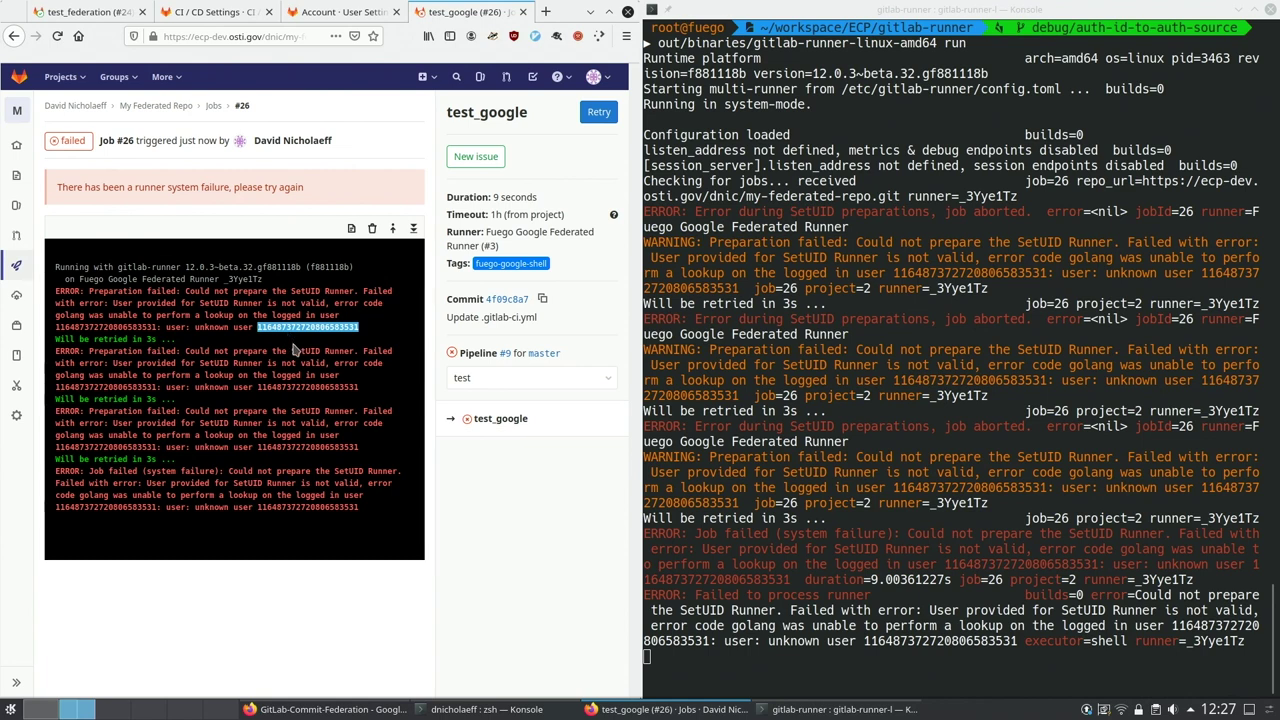
left_click(913, 530)
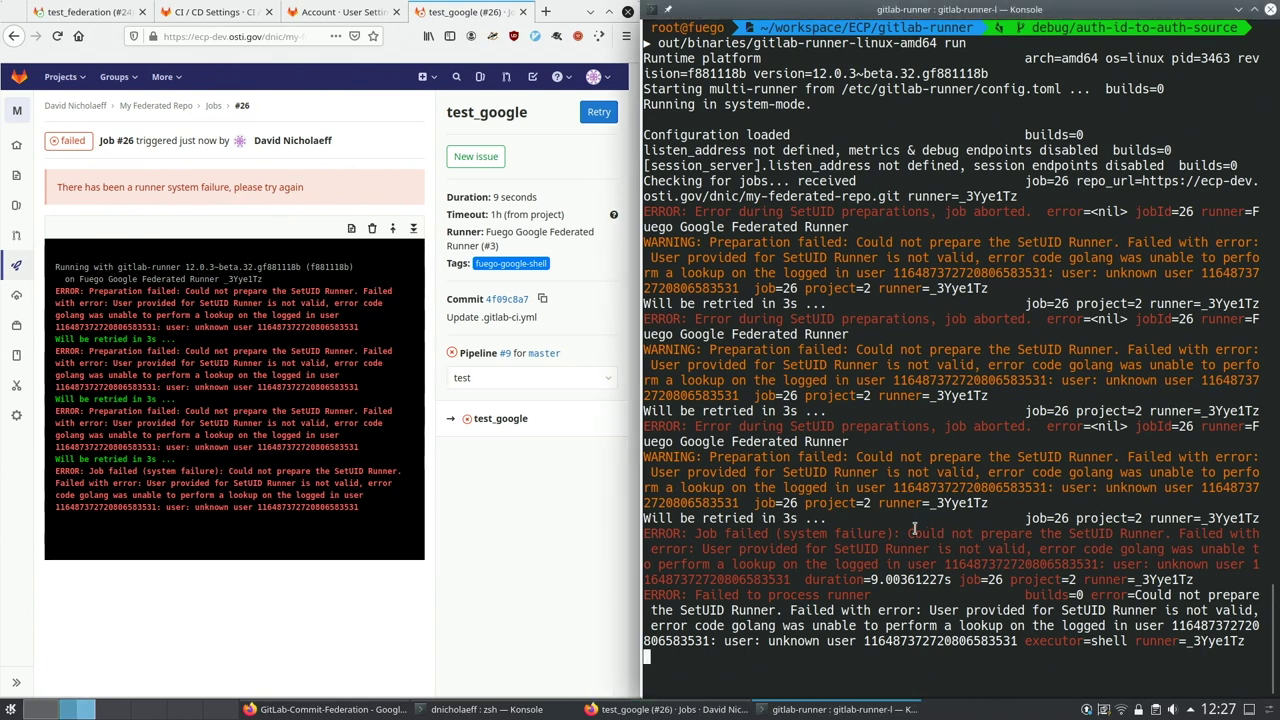
Stop the runner and resume the suspended vim session on config.toml.
key("ctrl+c")
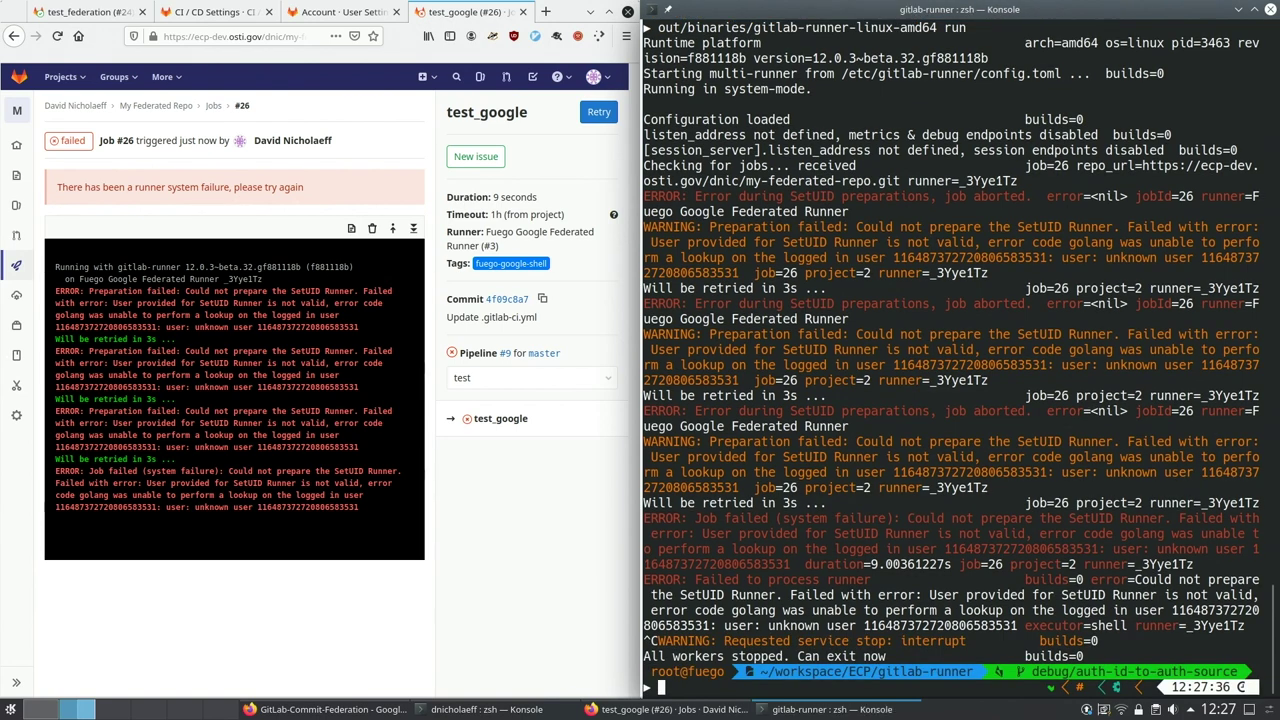
key("ctrl+l")
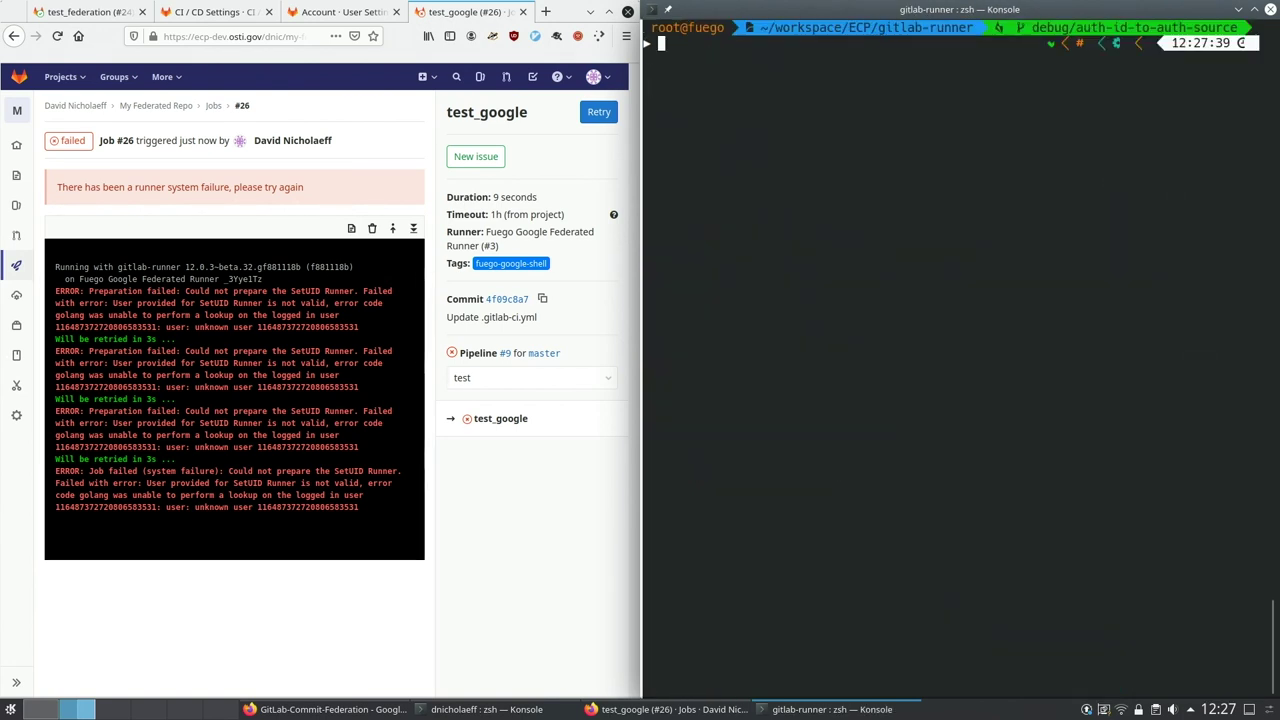
type("fg")
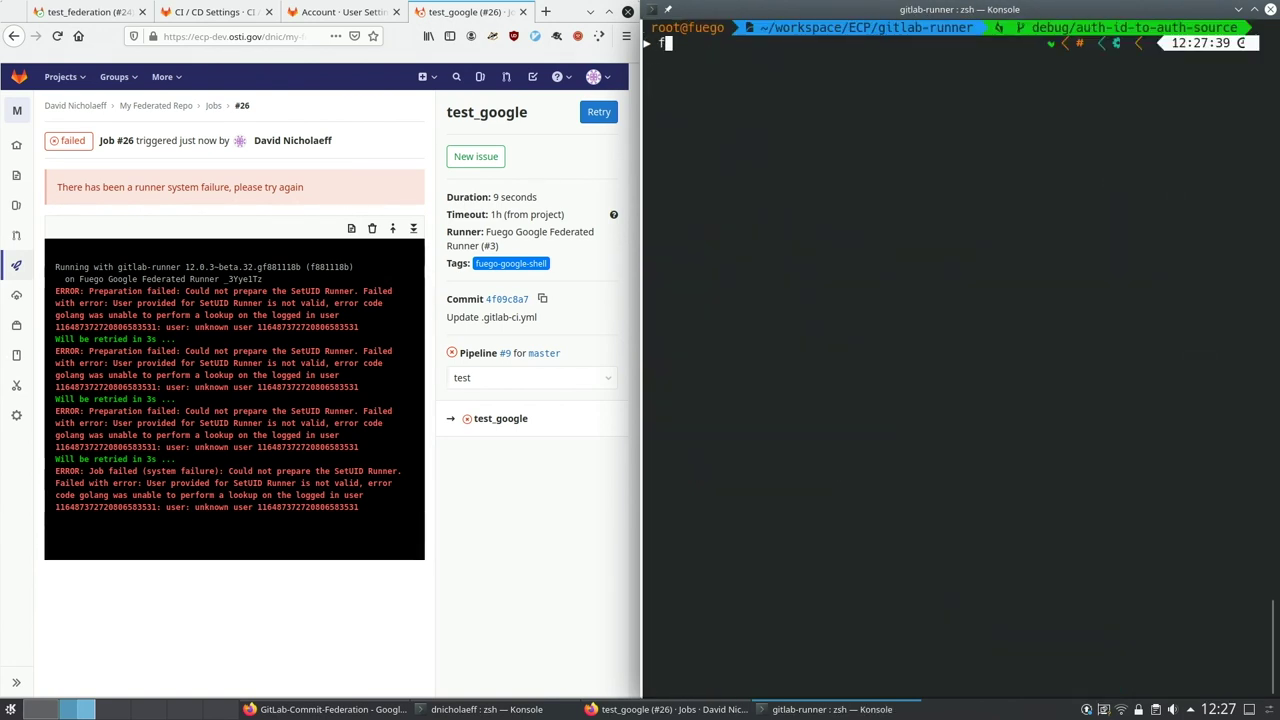
key("Return")
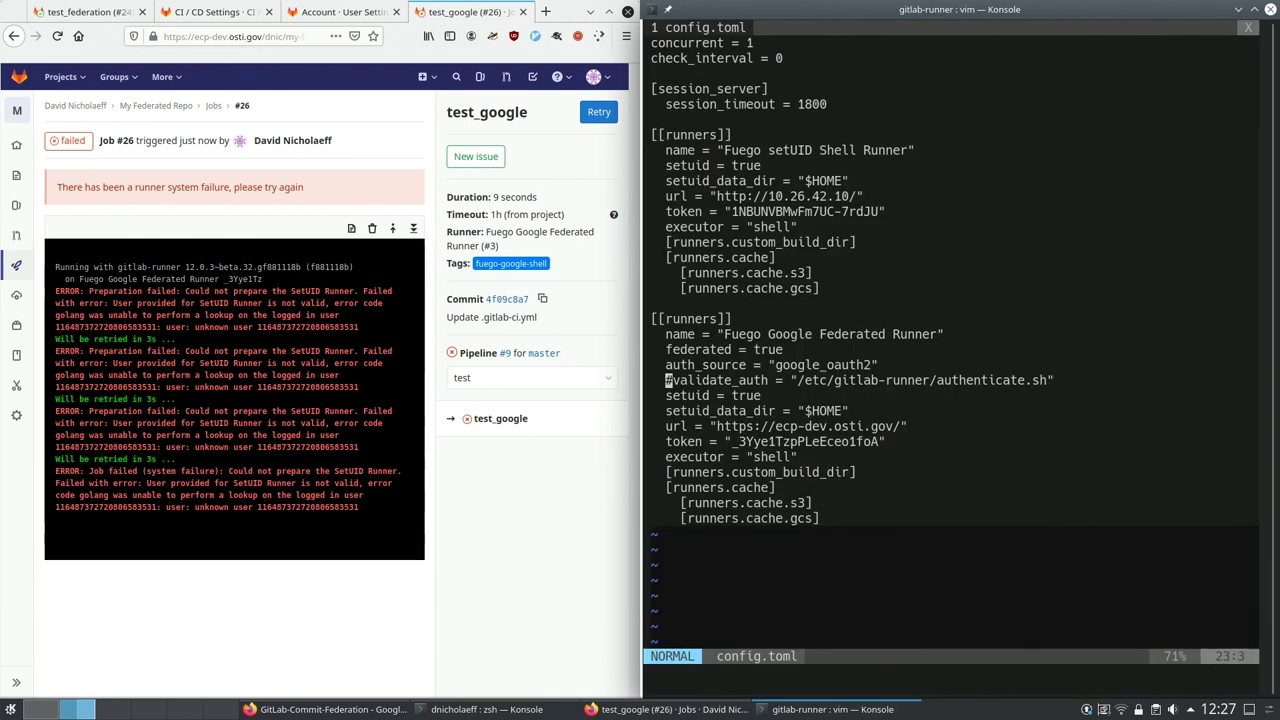
Uncomment validate_auth, save and quit, then type bat /etc/gitlab-runner/authenticate.py.
key("x")
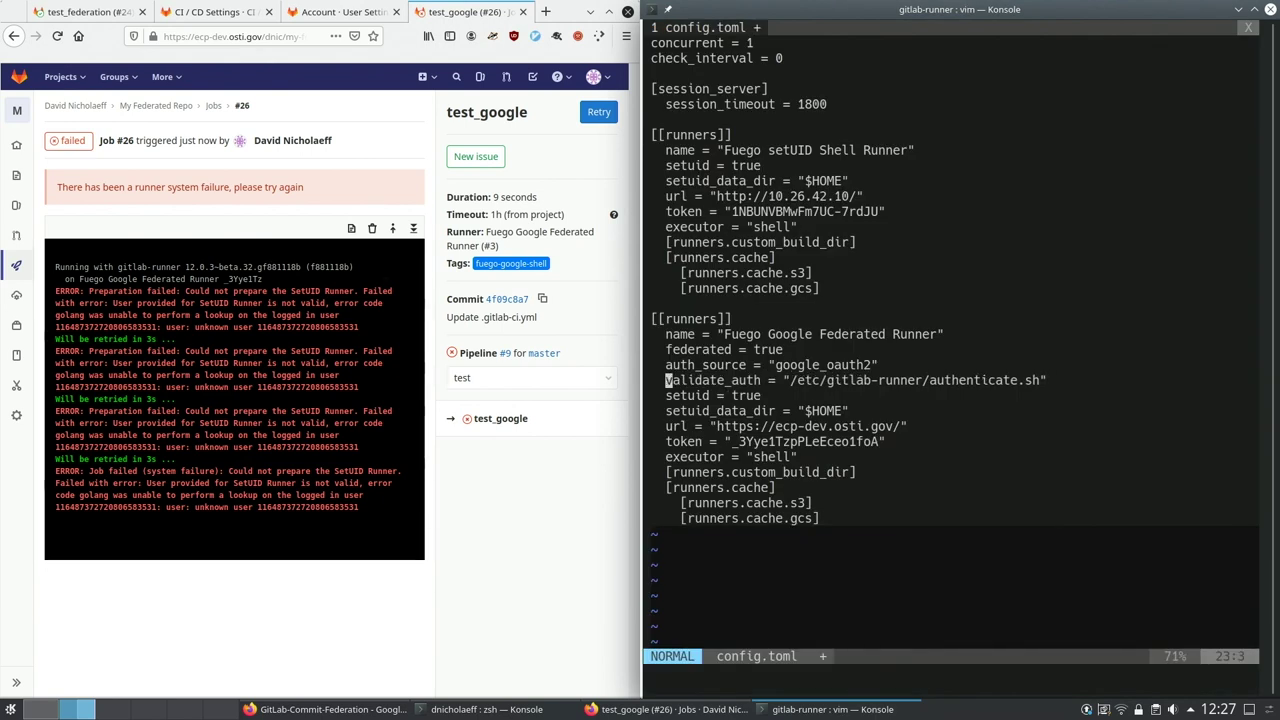
left_click_drag(1050, 382, 645, 381)
triple_click(645, 381)
left_click(940, 462)
type(":wq")
key("Return")
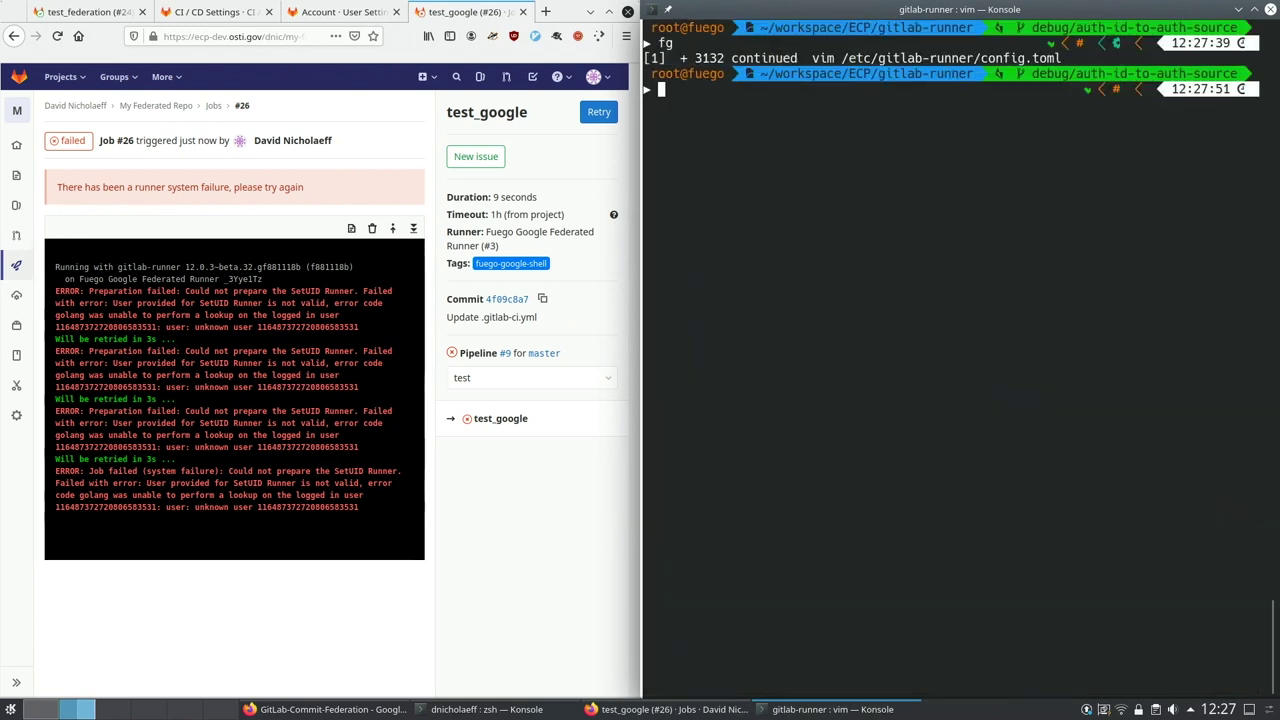
key("ctrl+l")
type("bat /etc/gitlab-runner/authenticate.")
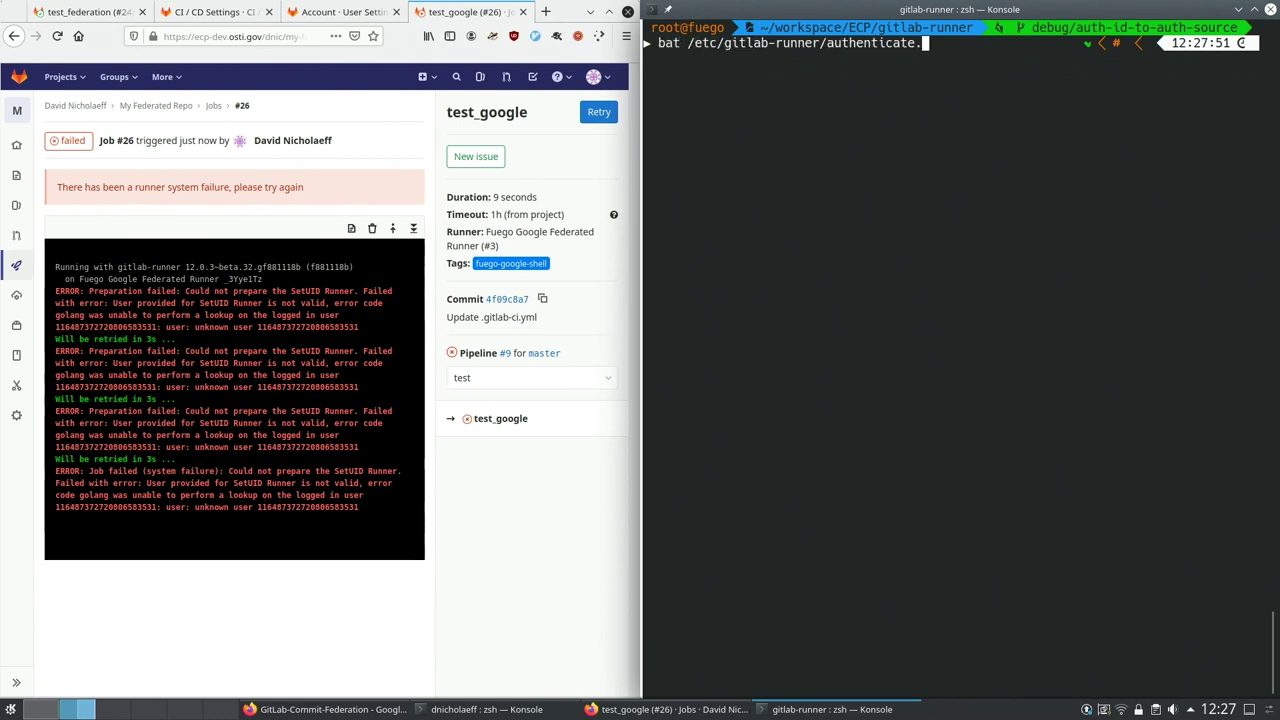
type("py")
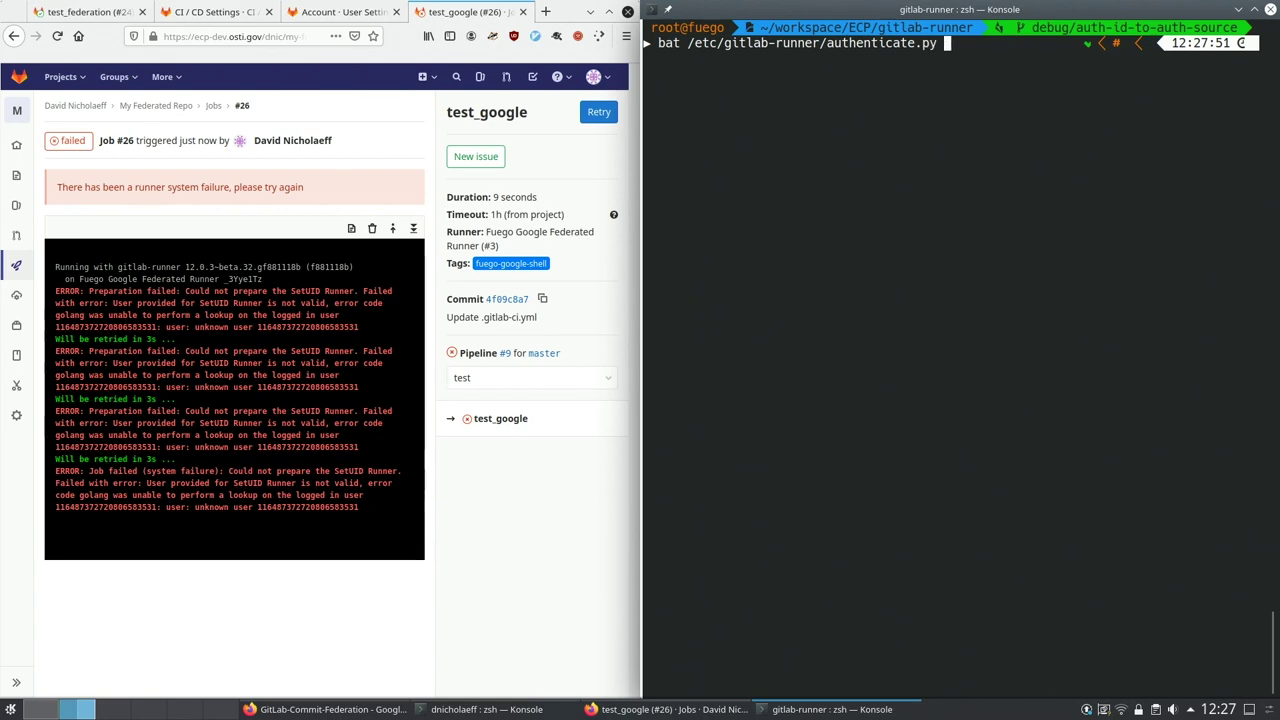